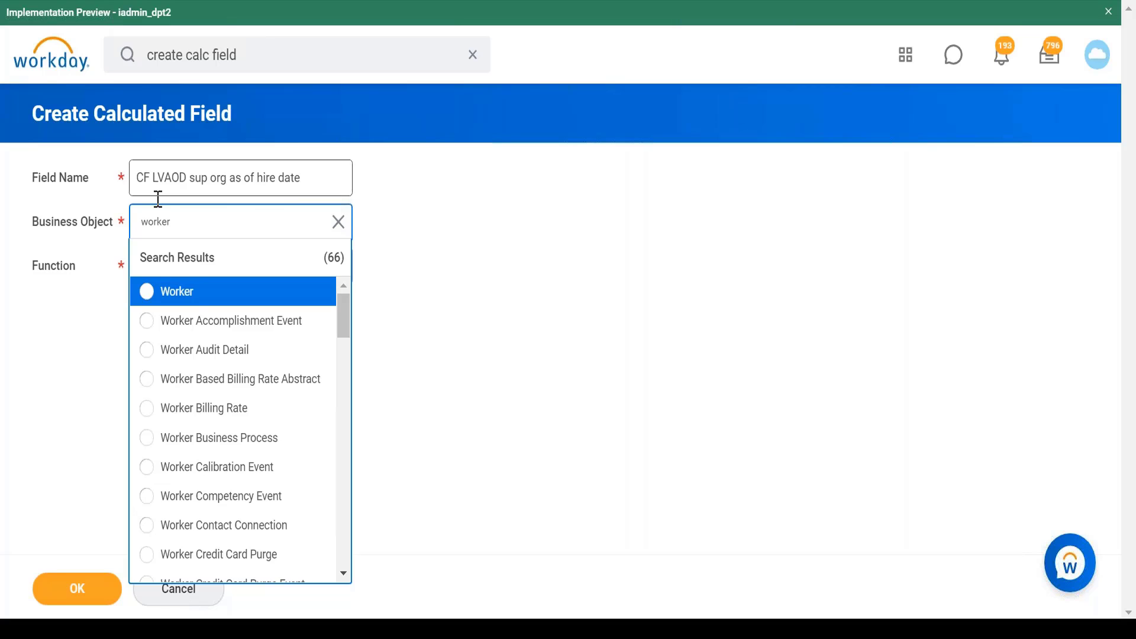
Set the calculated field's business object to Worker and function to Lookup Value As Of Date, and continue to its calculation settings.
click(195, 299)
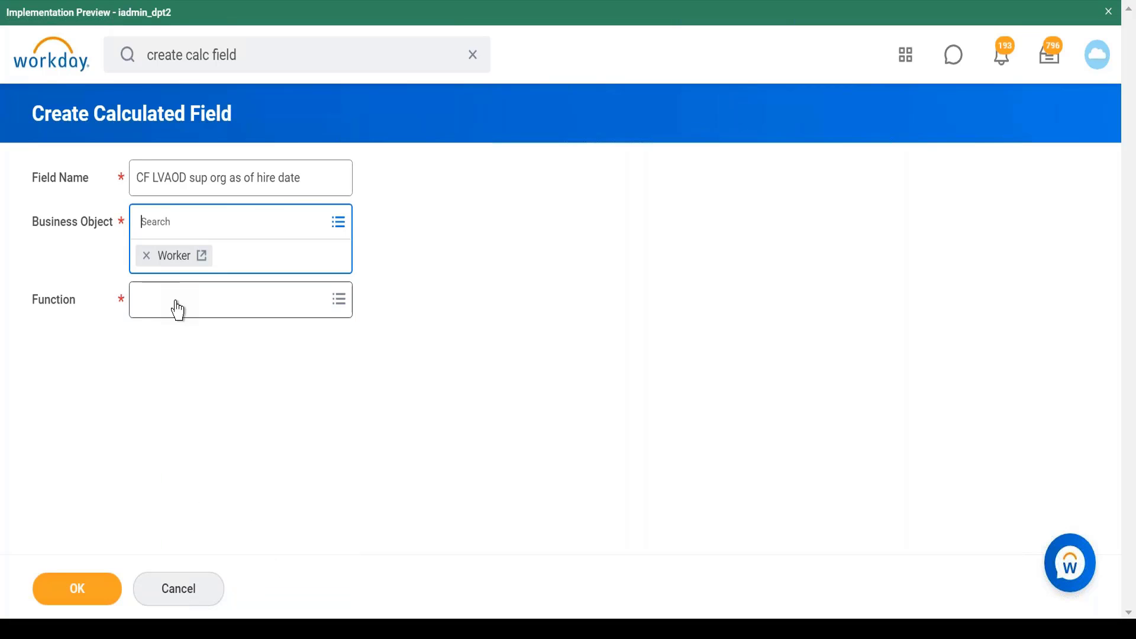
click(185, 314)
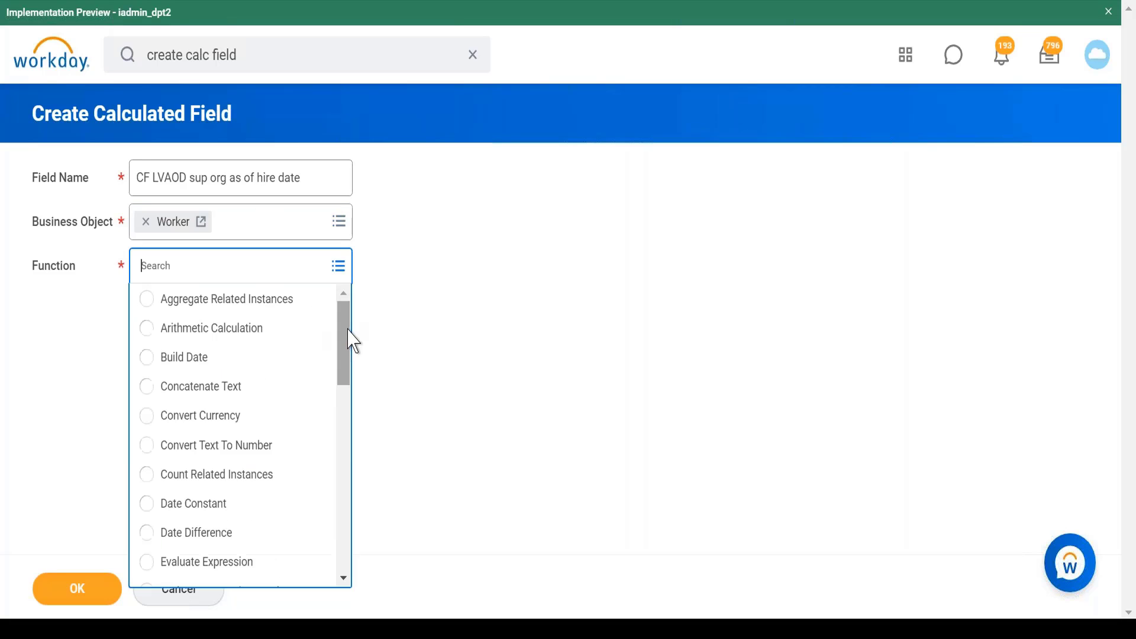
drag(345, 335, 347, 507)
click(276, 512)
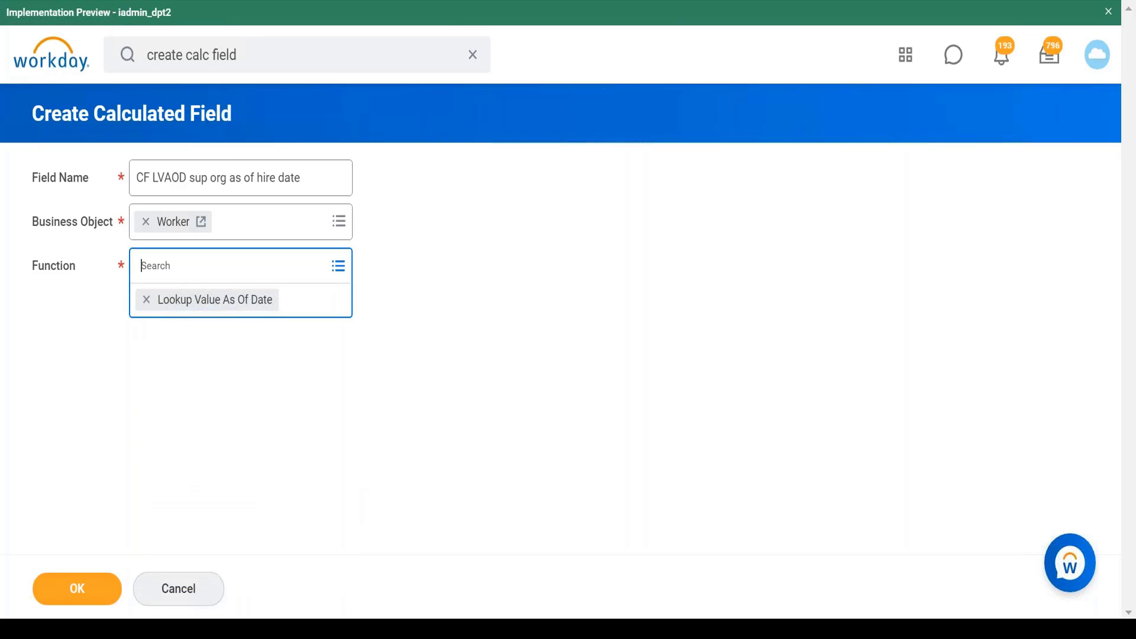
click(79, 593)
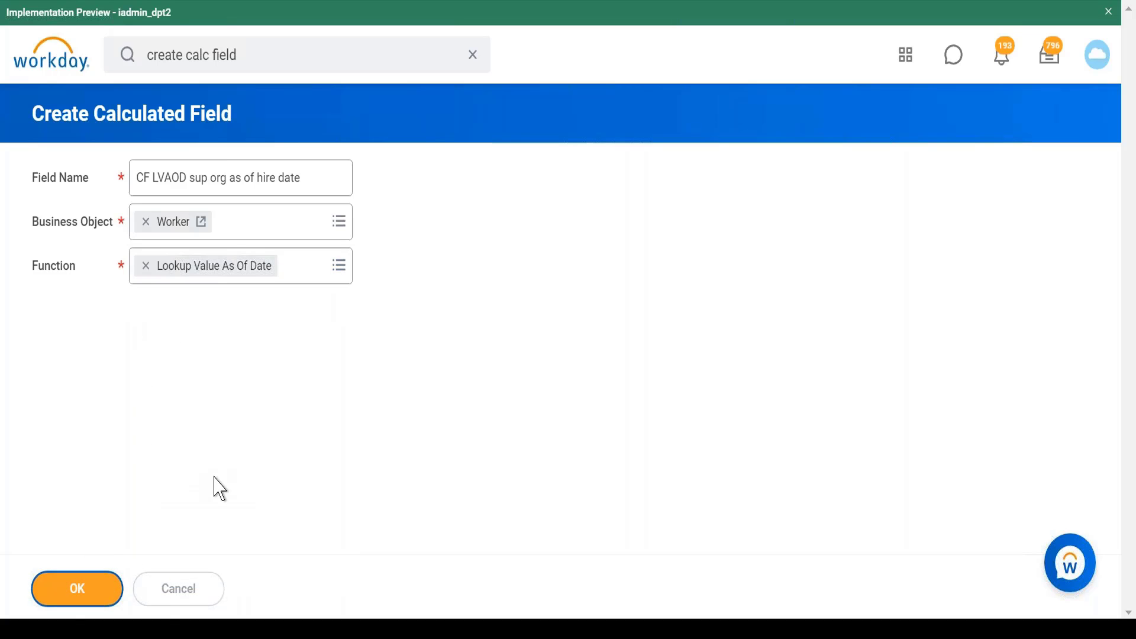
Search the source field for "supervisory org" and select Supervisory Organization.
text(super)
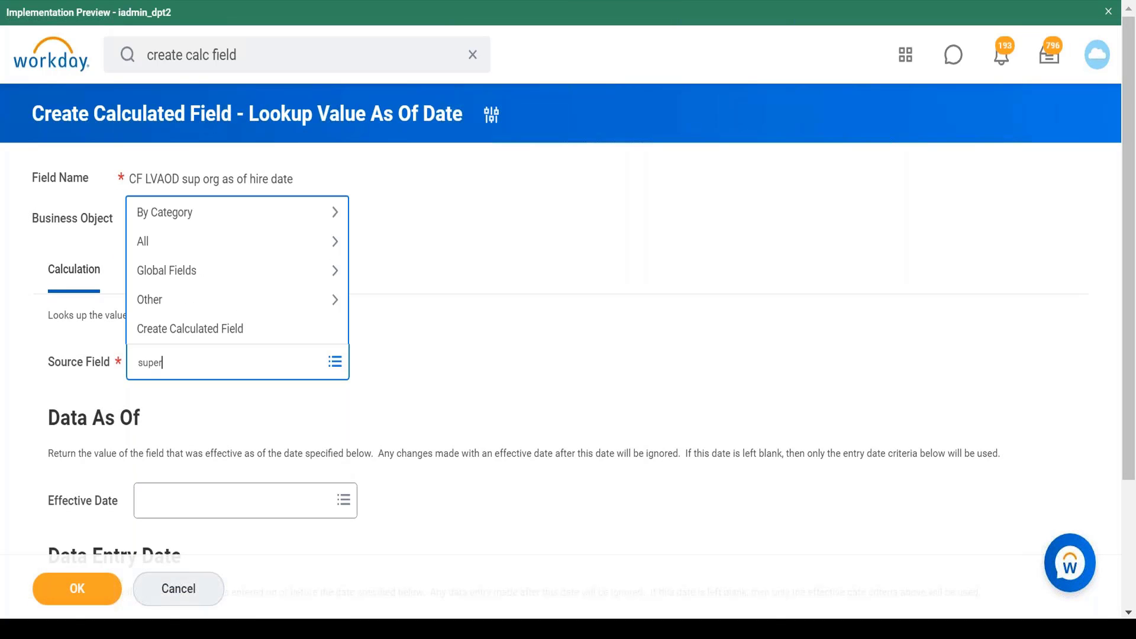
text(visory org)
key(Return)
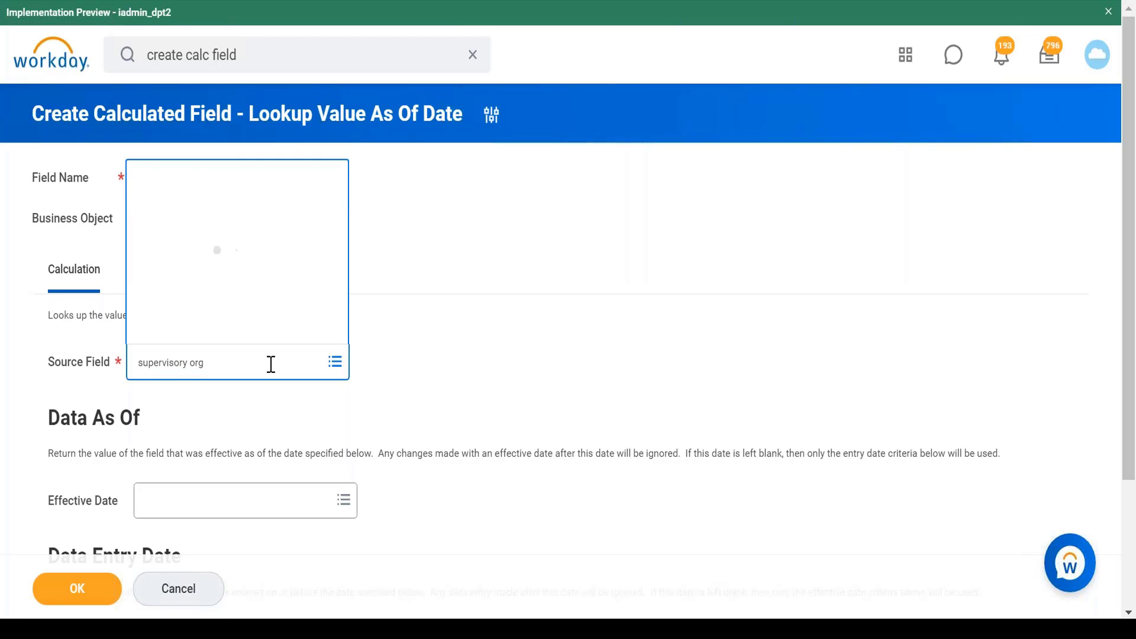
click(219, 111)
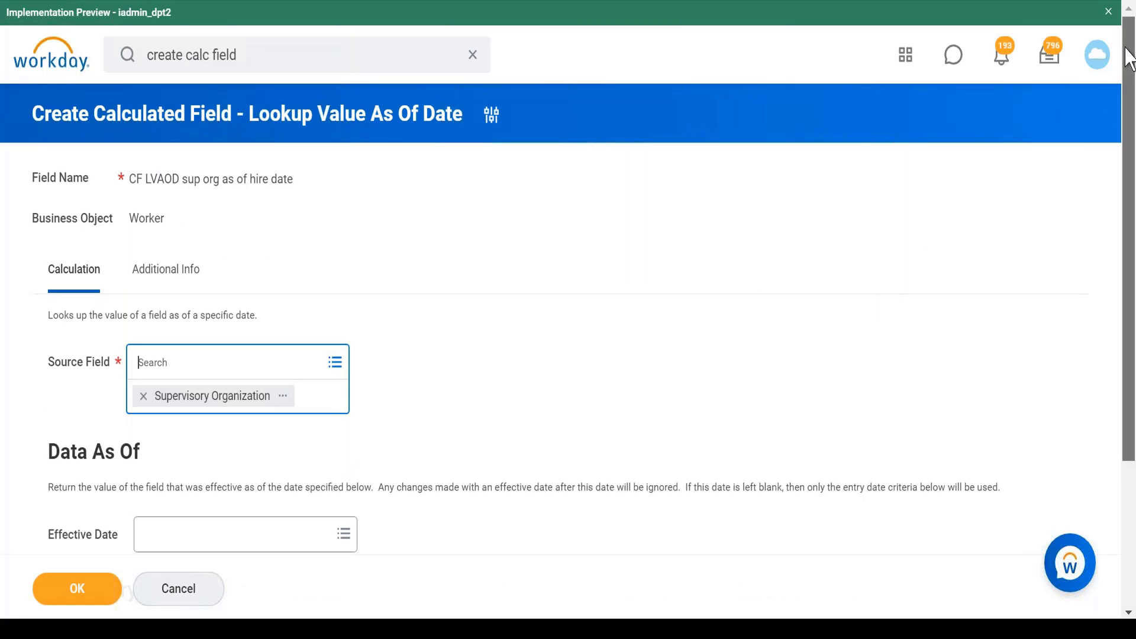
Set the Data As Of effective date to Hire Date and save the calculated field.
drag(1128, 73, 1128, 116)
scroll(1128, 117, down, 2)
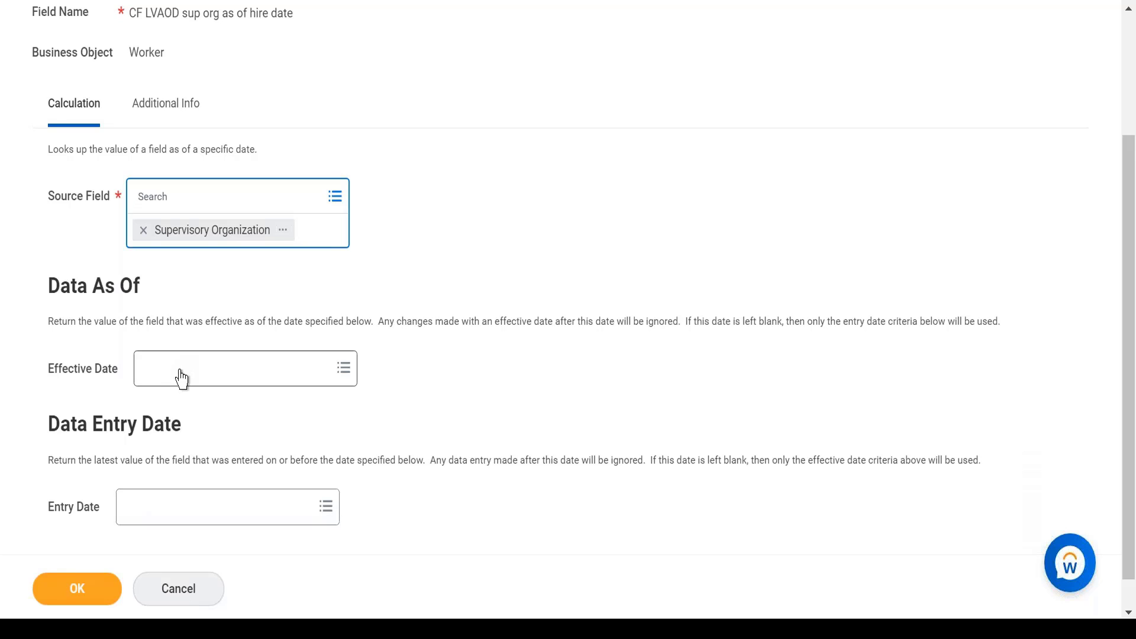
click(190, 411)
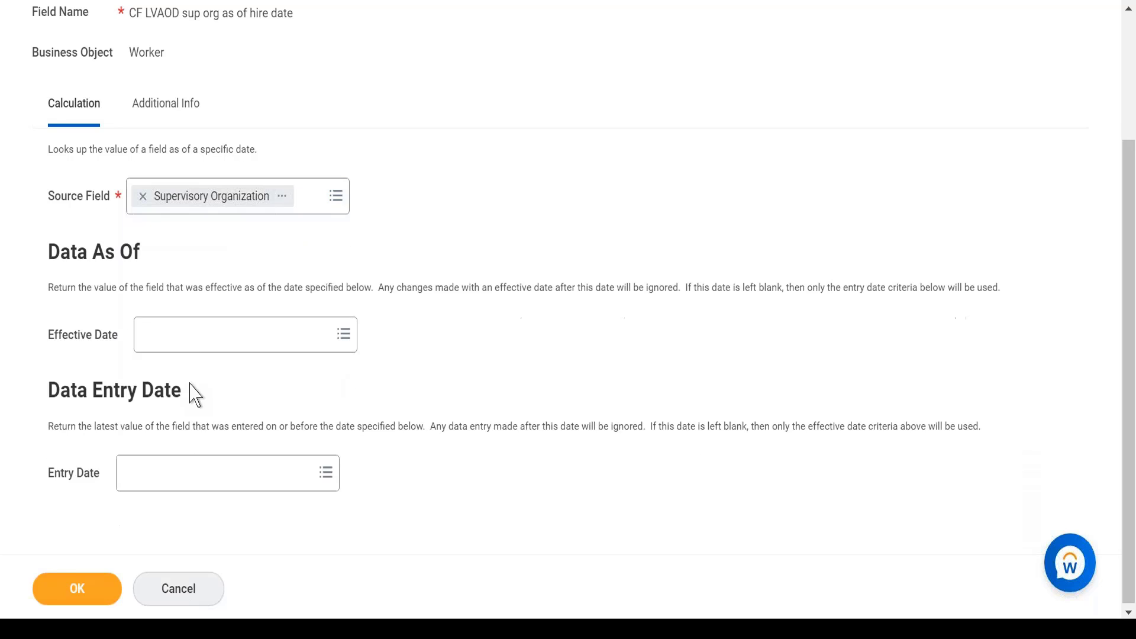
click(196, 348)
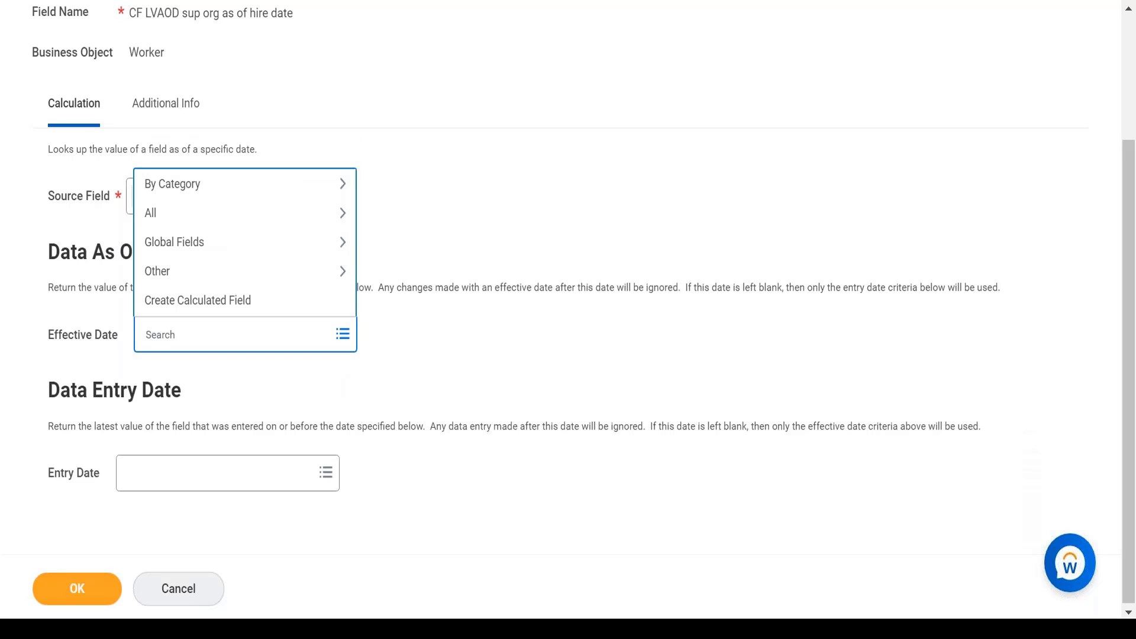
text(hire date)
key(Return)
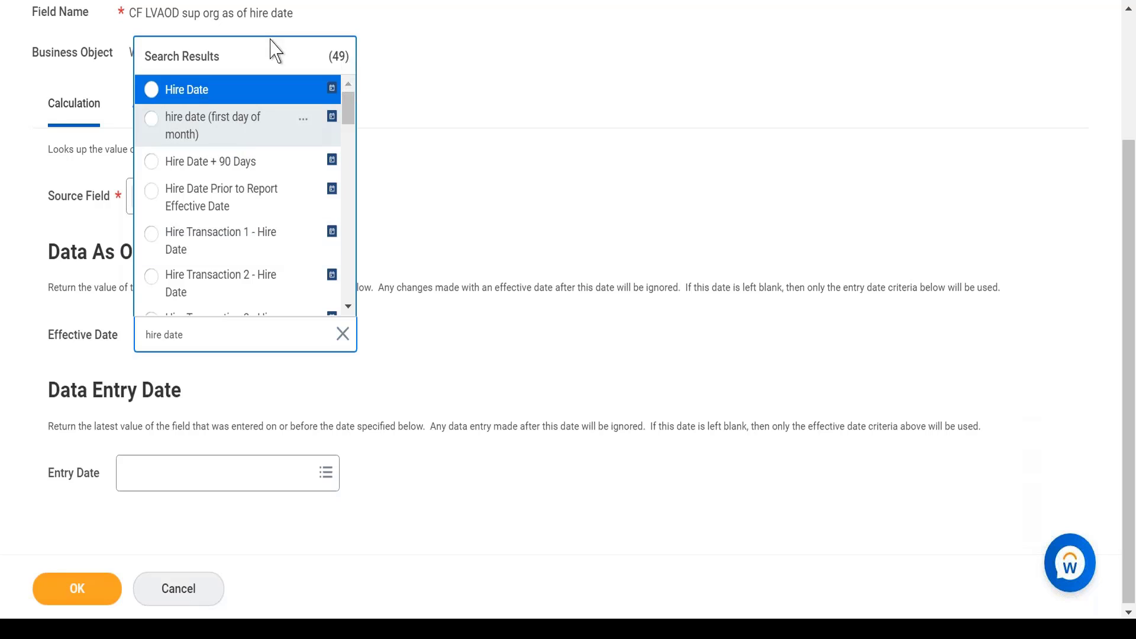
click(271, 97)
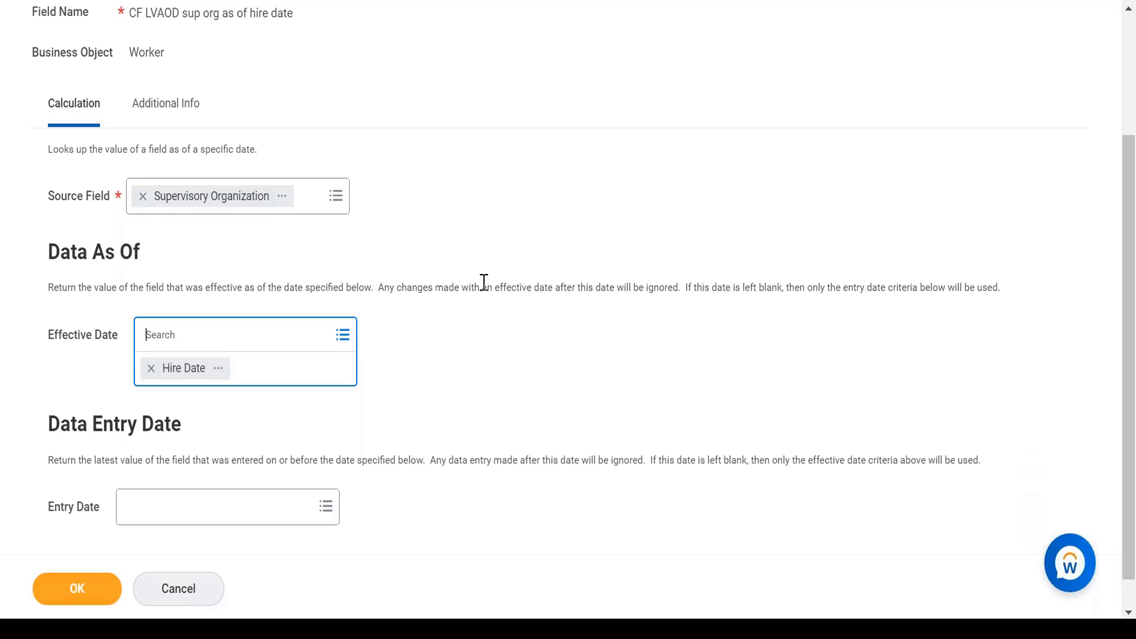
click(99, 601)
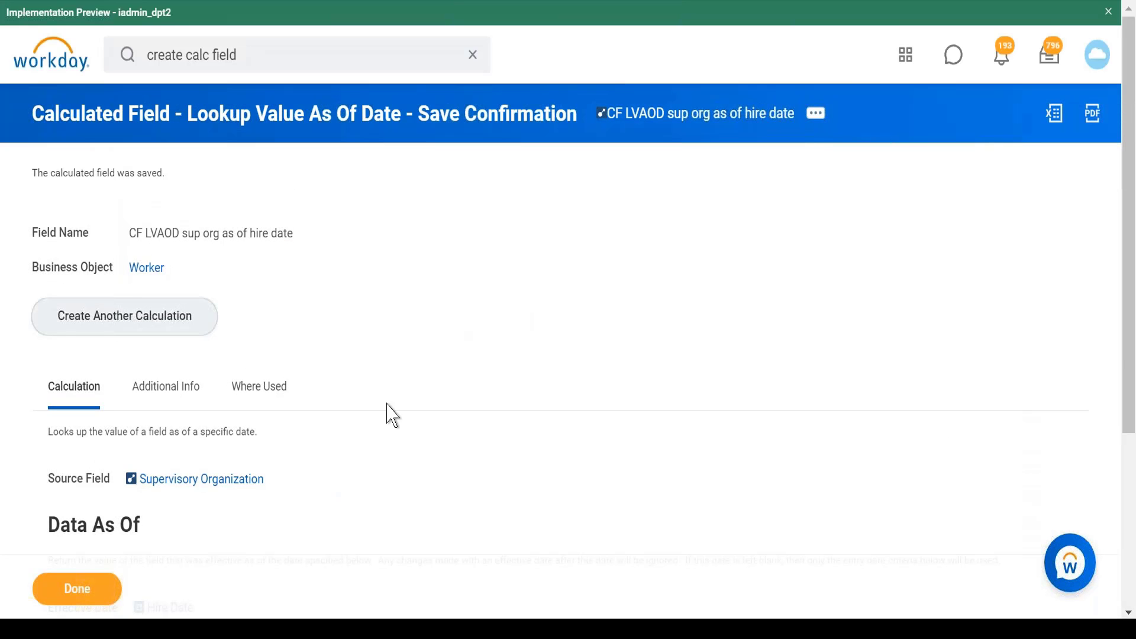
key(alt+Tab)
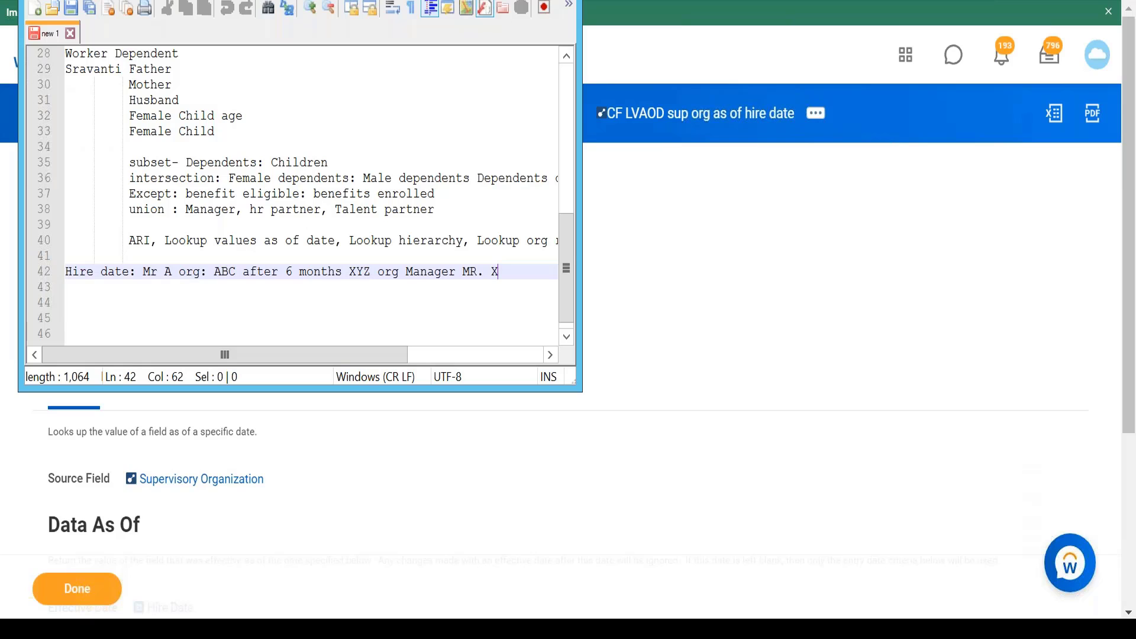
key(alt+Tab)
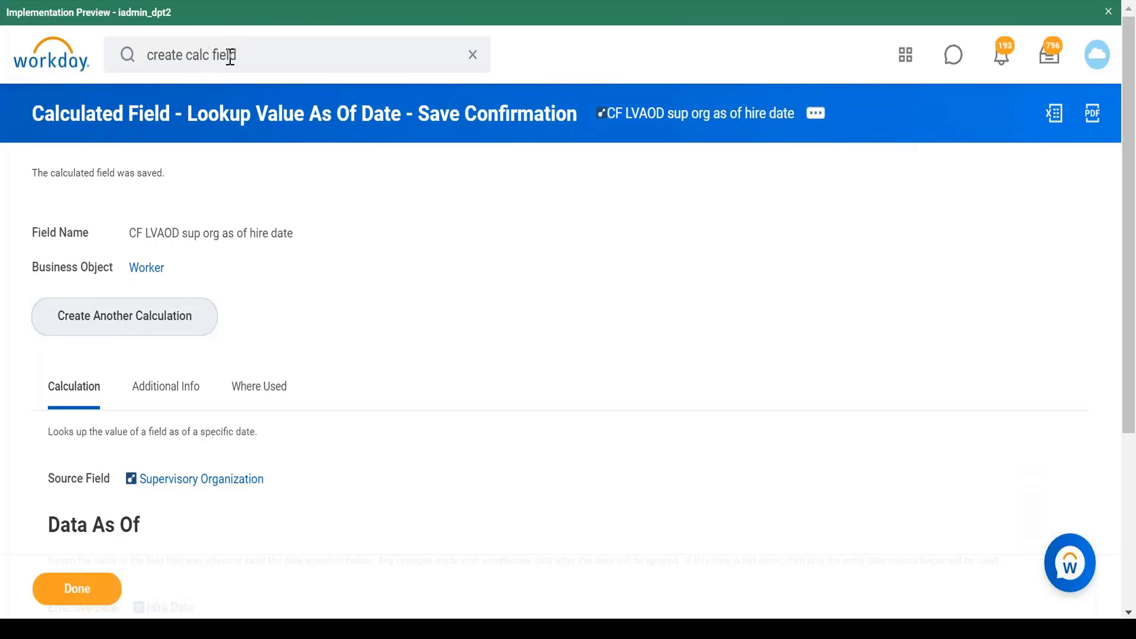
Search for "create calc field", open the Create Calculated Field task and name the field "CF Lookup Hier Journal Line hierarchy".
click(257, 56)
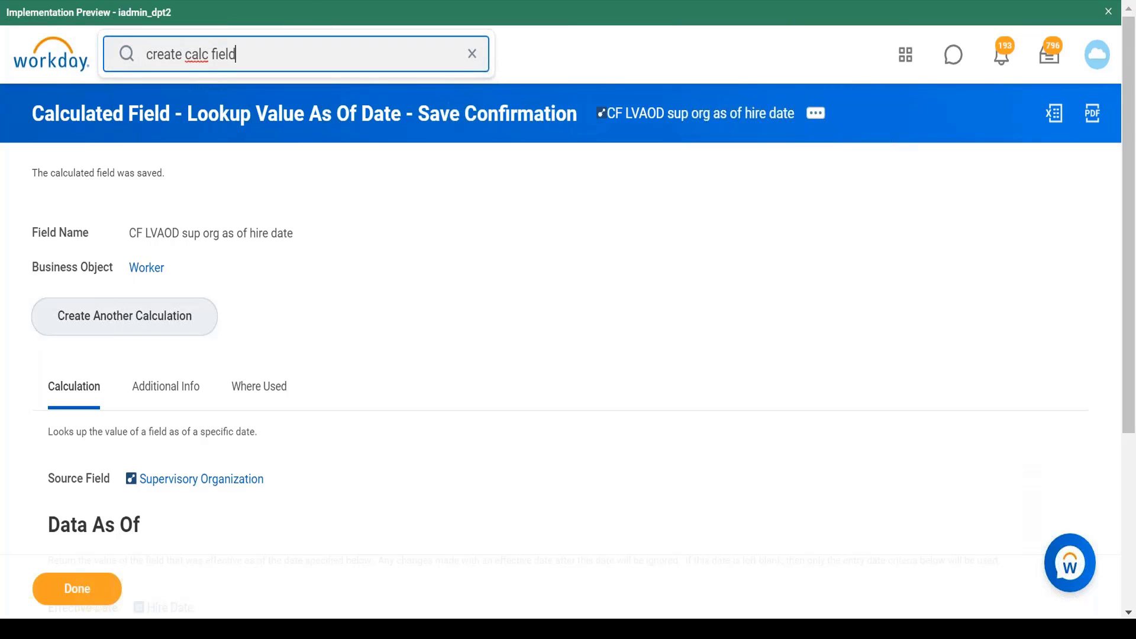
key(Return)
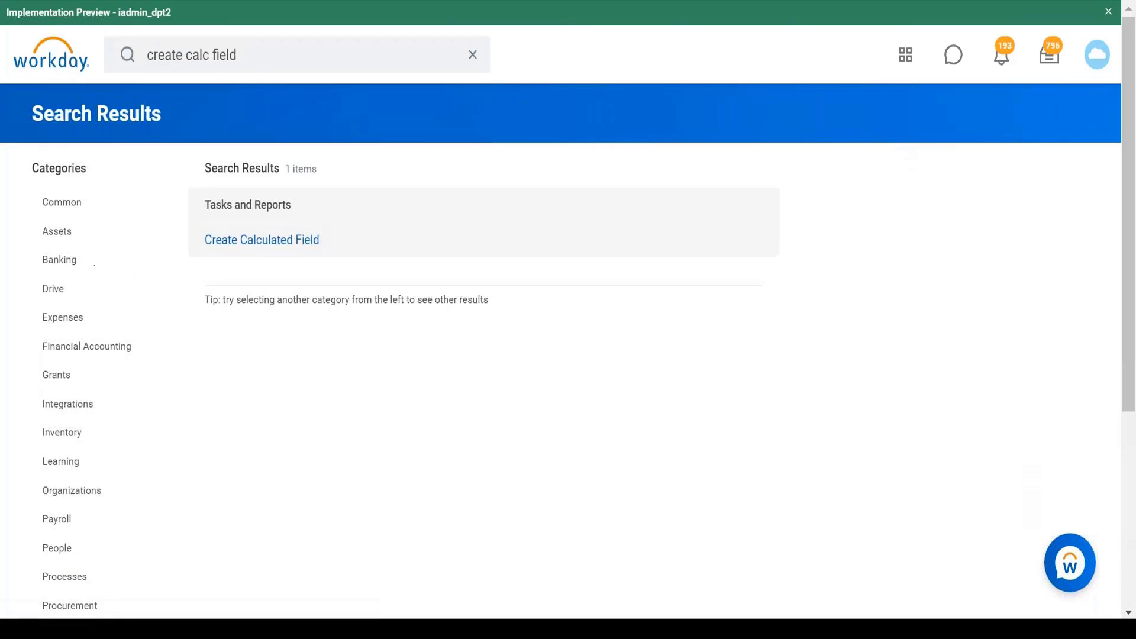
click(244, 240)
click(226, 183)
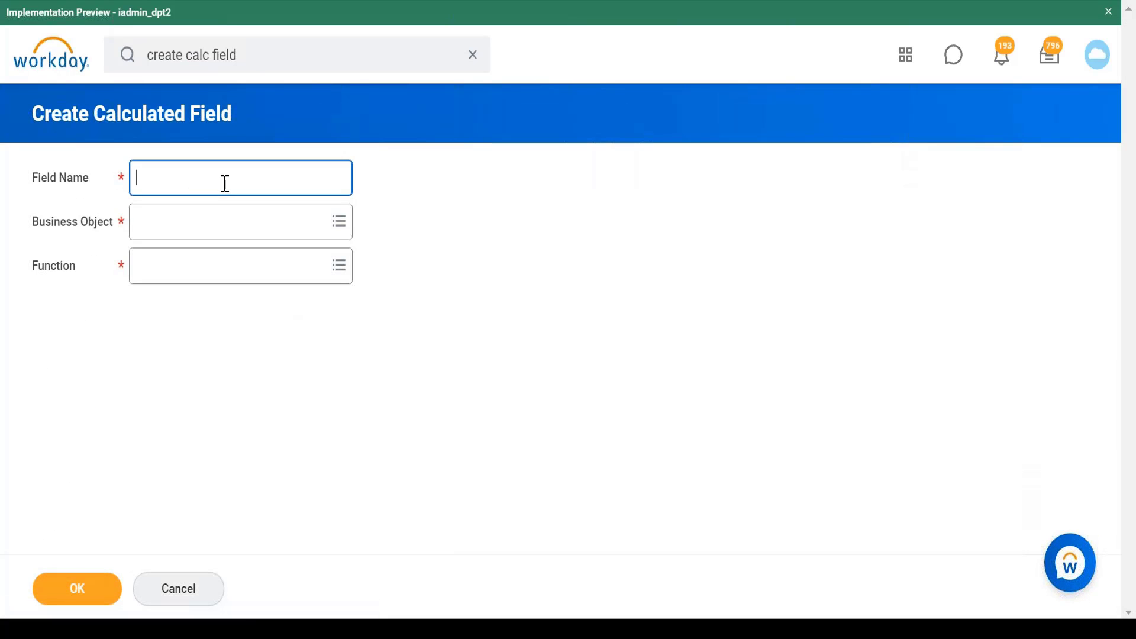
text(CF)
text(Lookup Hier Journal Lin)
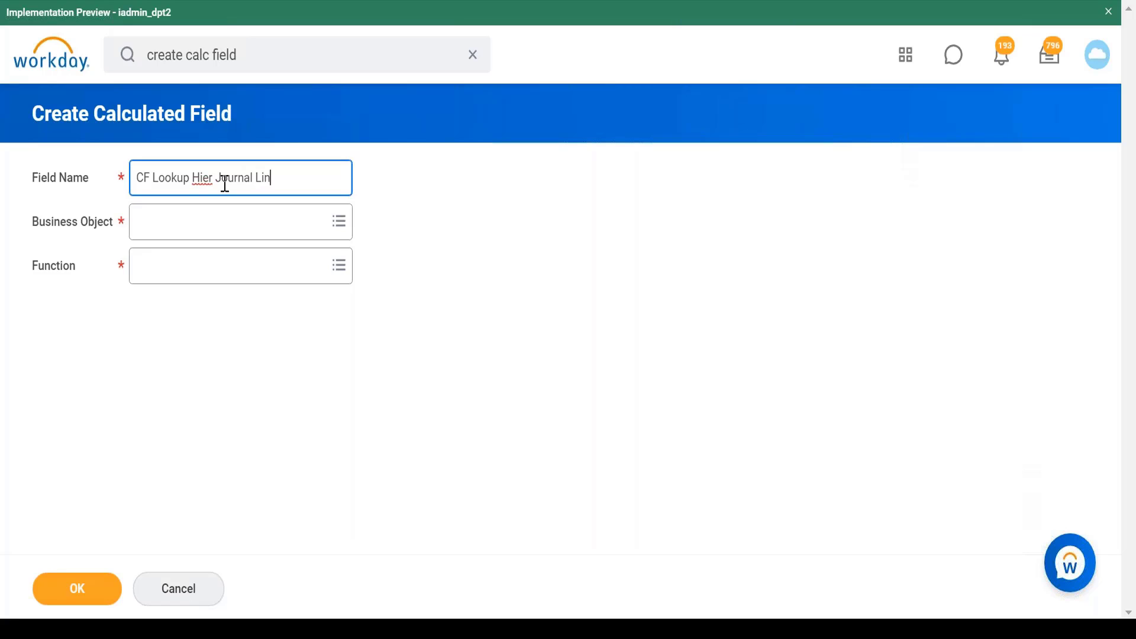
text(e hierarchy)
Set the business object of the new calculated field to Journal Line.
click(246, 229)
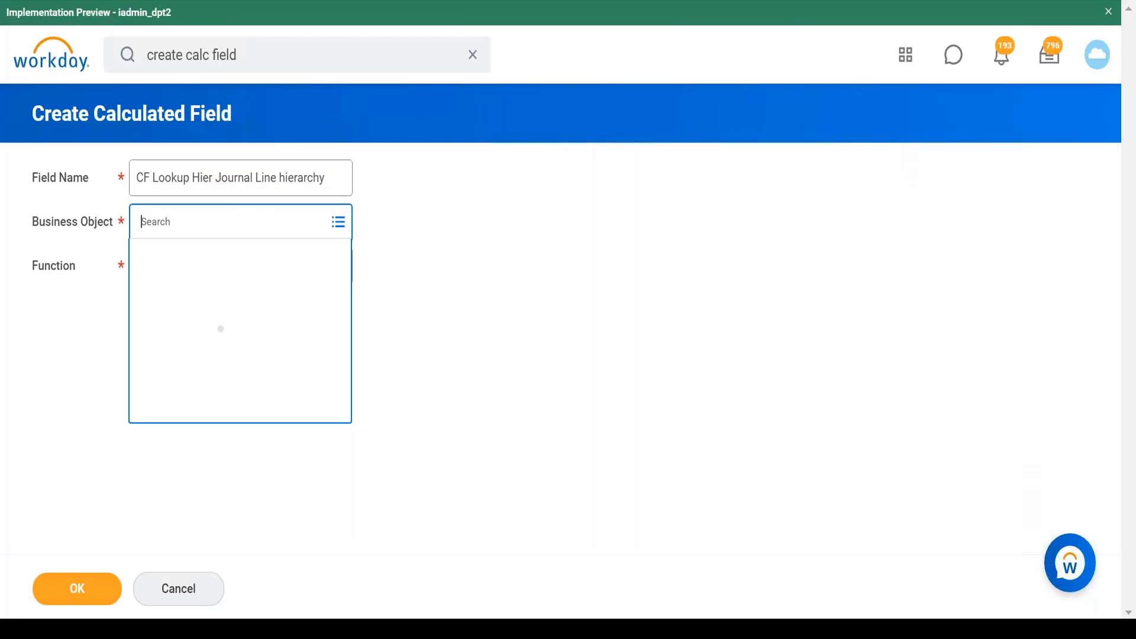
text(jour)
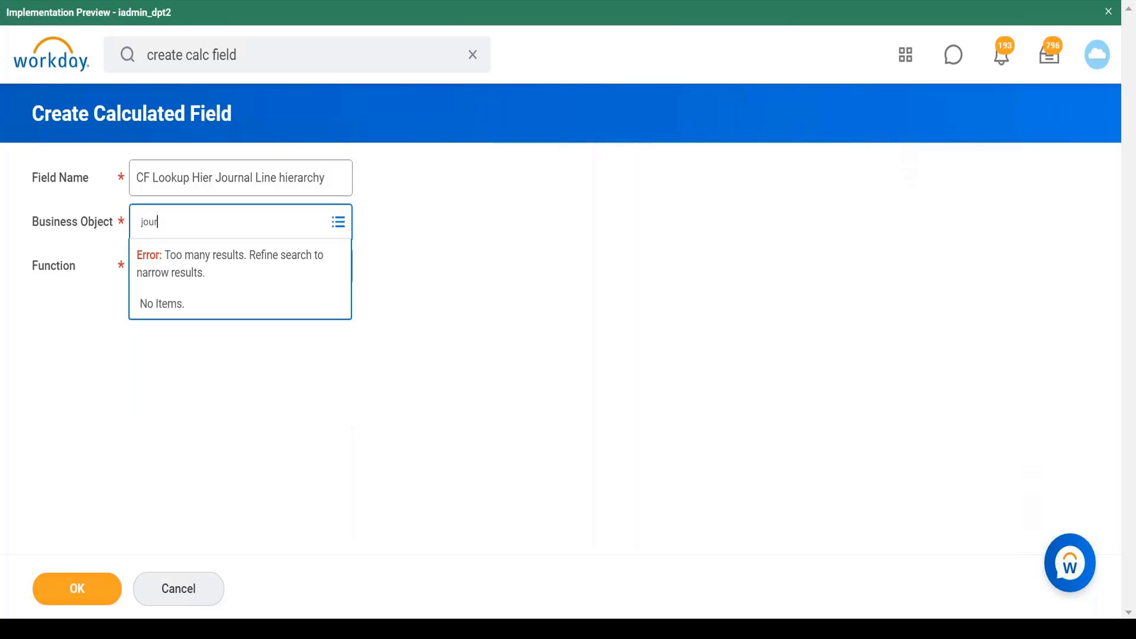
text(nal line)
key(Return)
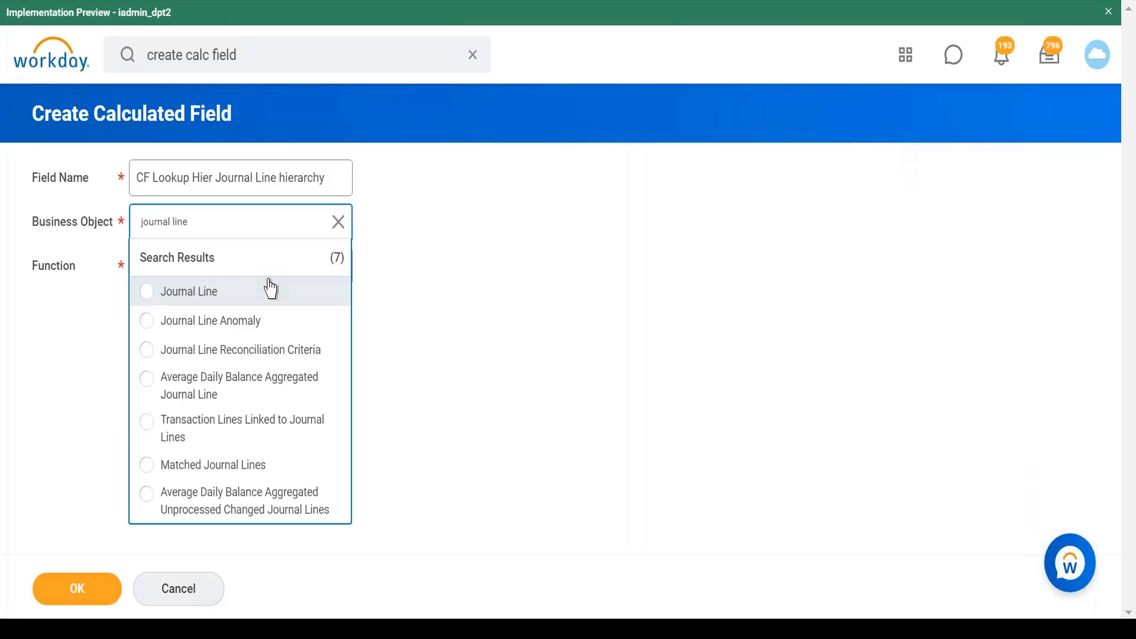
click(272, 298)
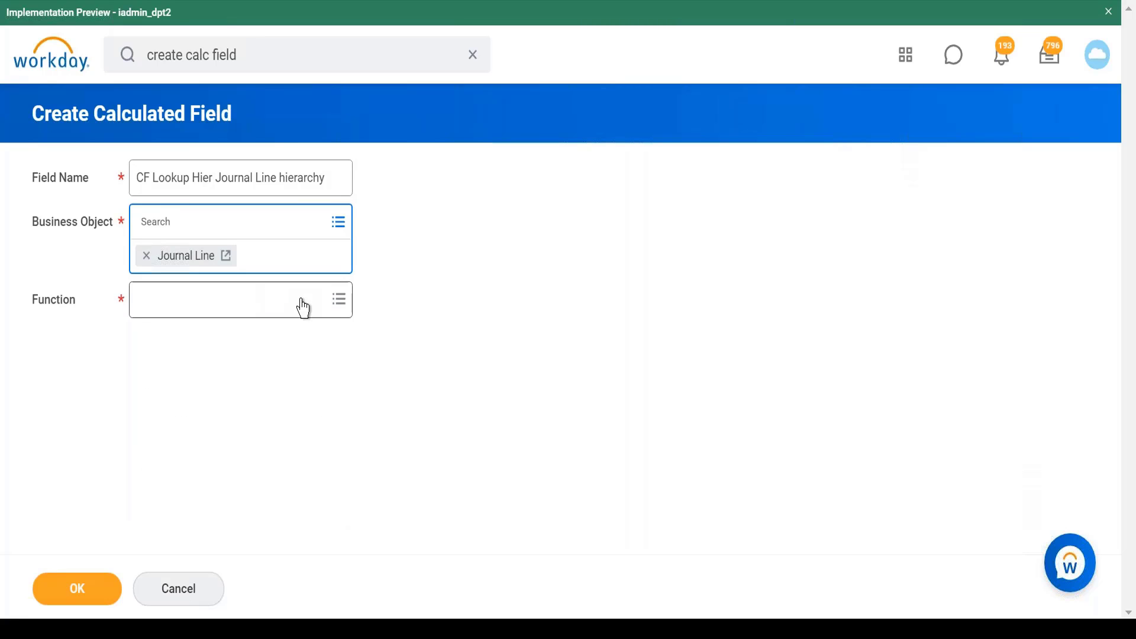
Choose Lookup Hierarchy as the function and continue to the calculation settings.
click(299, 305)
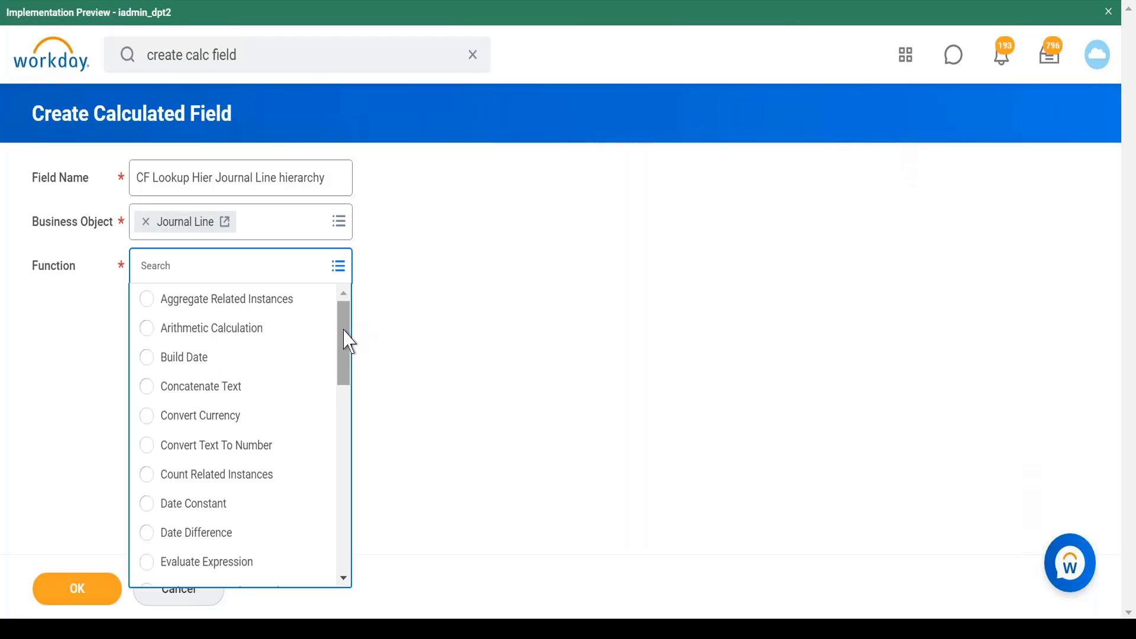
drag(348, 338, 332, 472)
click(264, 446)
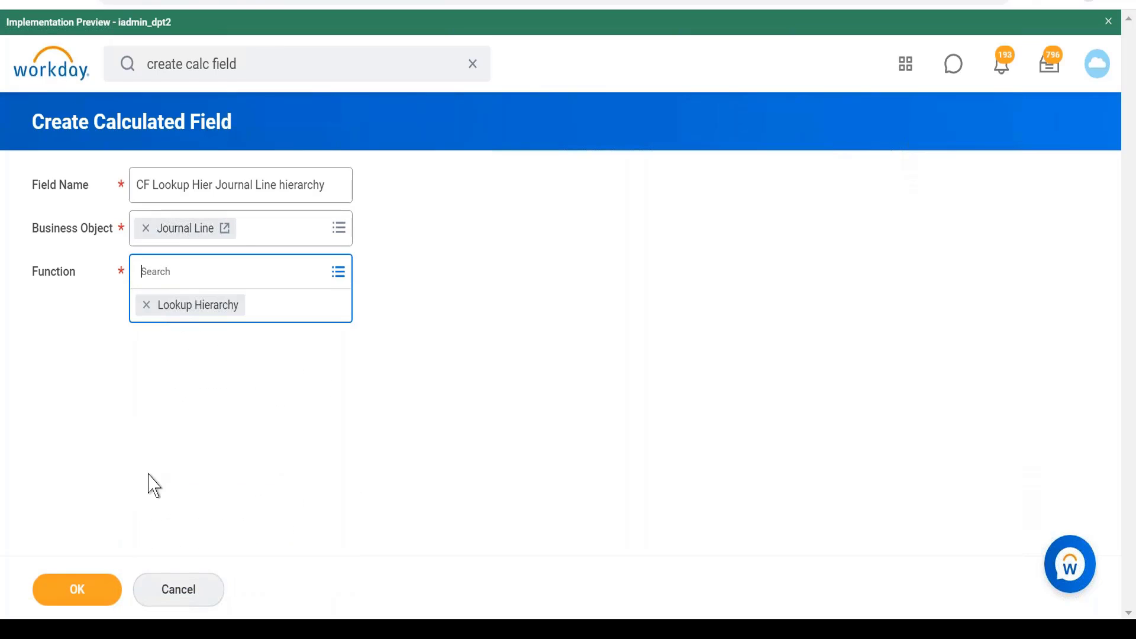
click(89, 590)
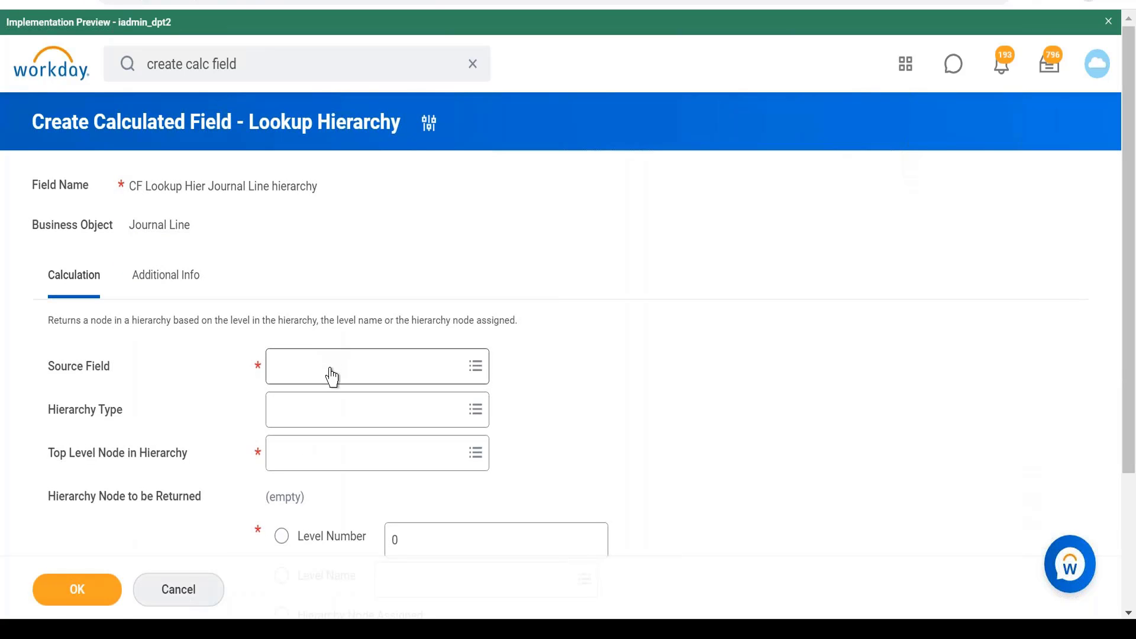
Search the source field for "cost center", view the details of Cost Center Hierarchy and select it as the source.
click(329, 372)
text(c)
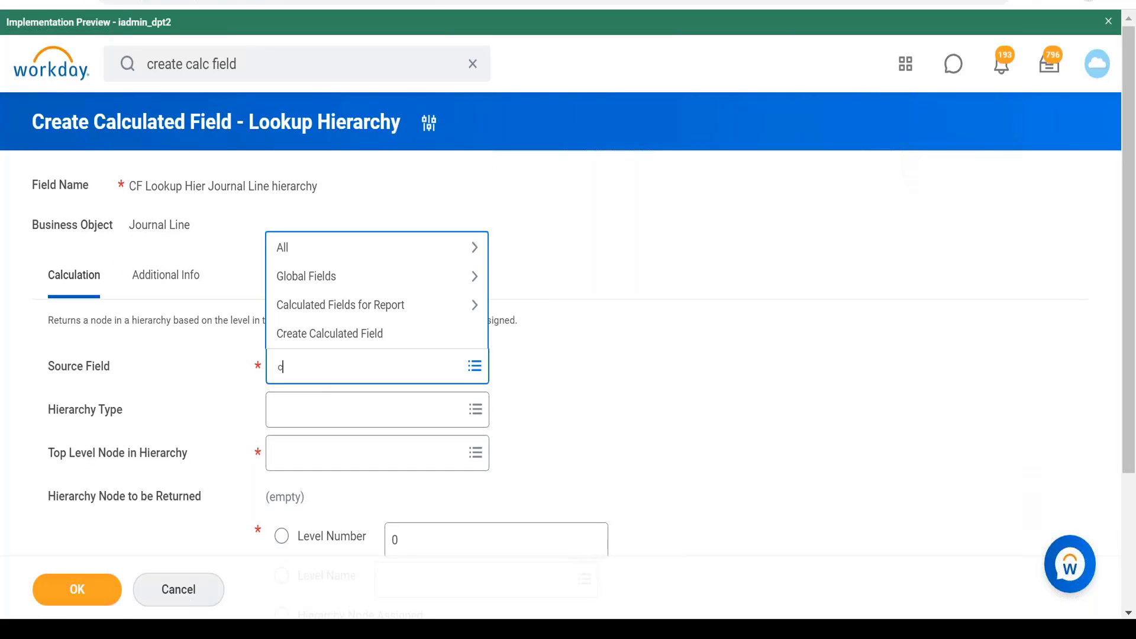
text(ost center)
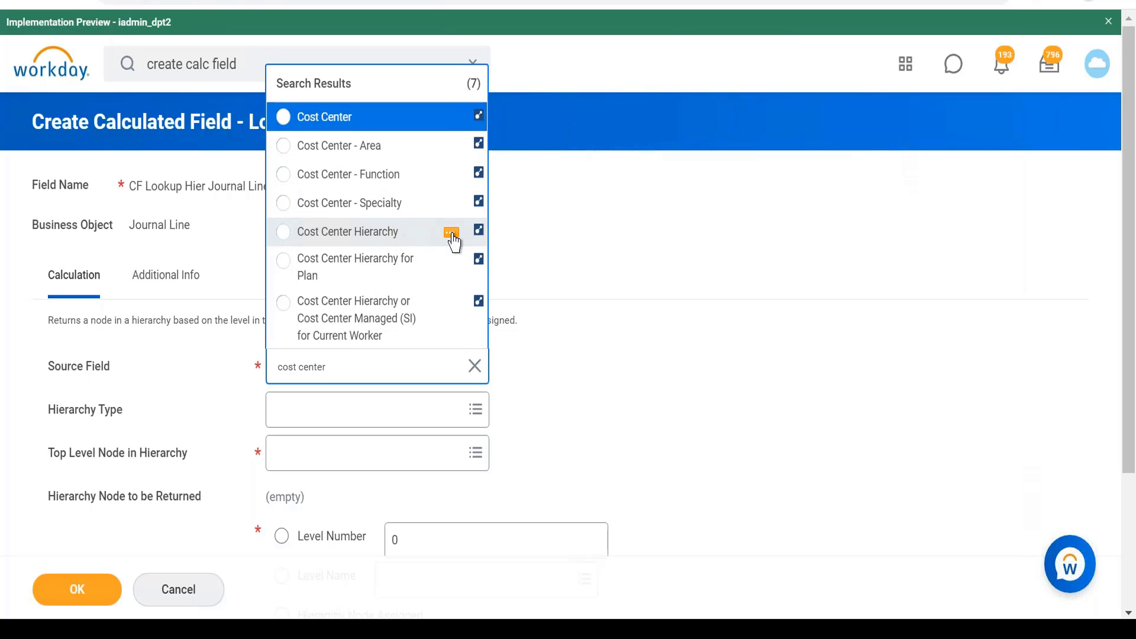
click(452, 234)
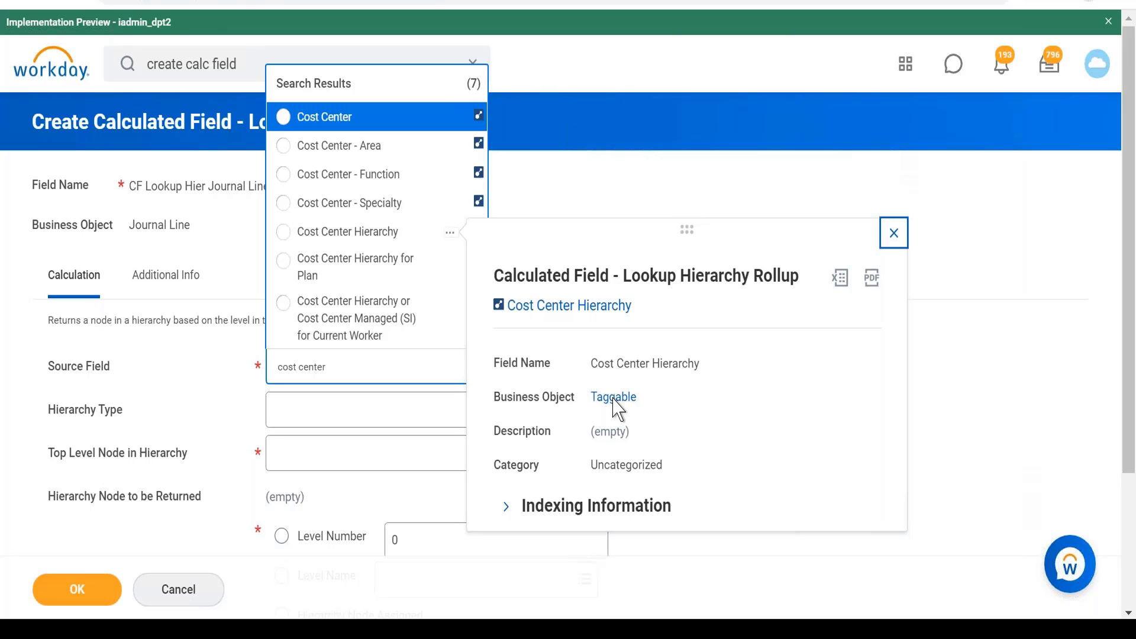
click(356, 235)
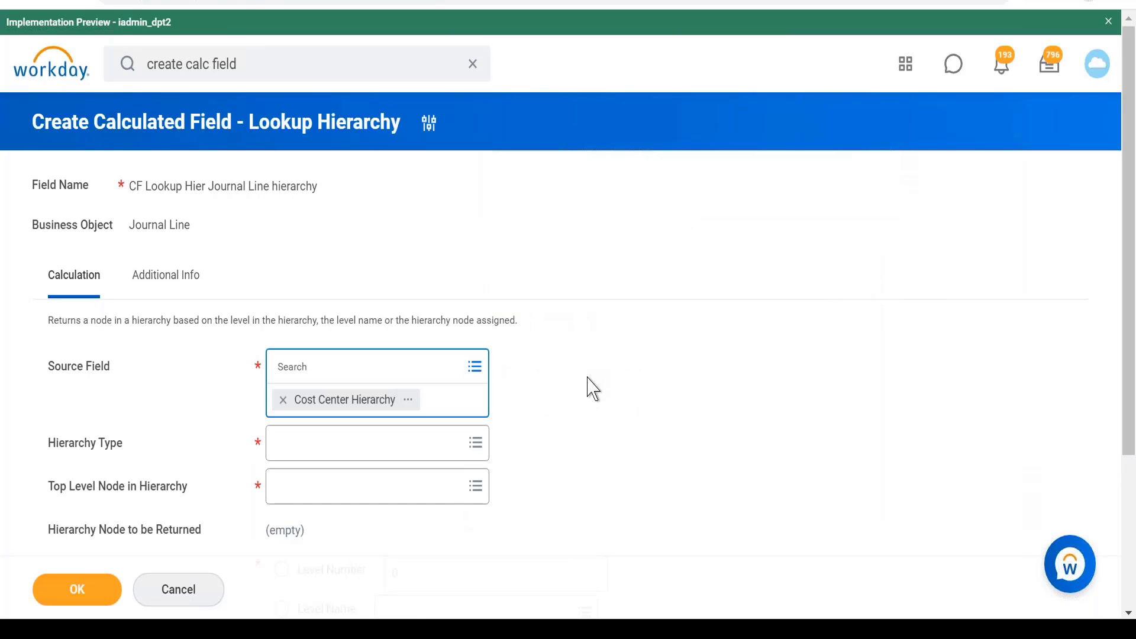
scroll(588, 385, down, 3)
scroll(587, 378, down, 1)
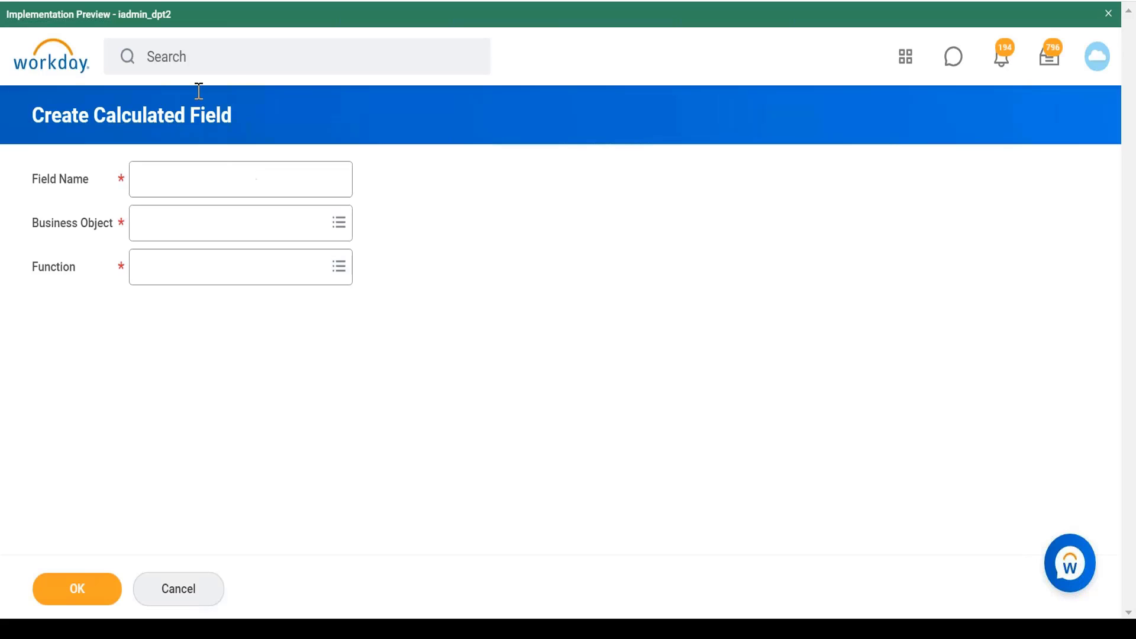
Reopen the Create Calculated Field task from a recent search and name the new field "CF Cost center Level 3".
click(227, 67)
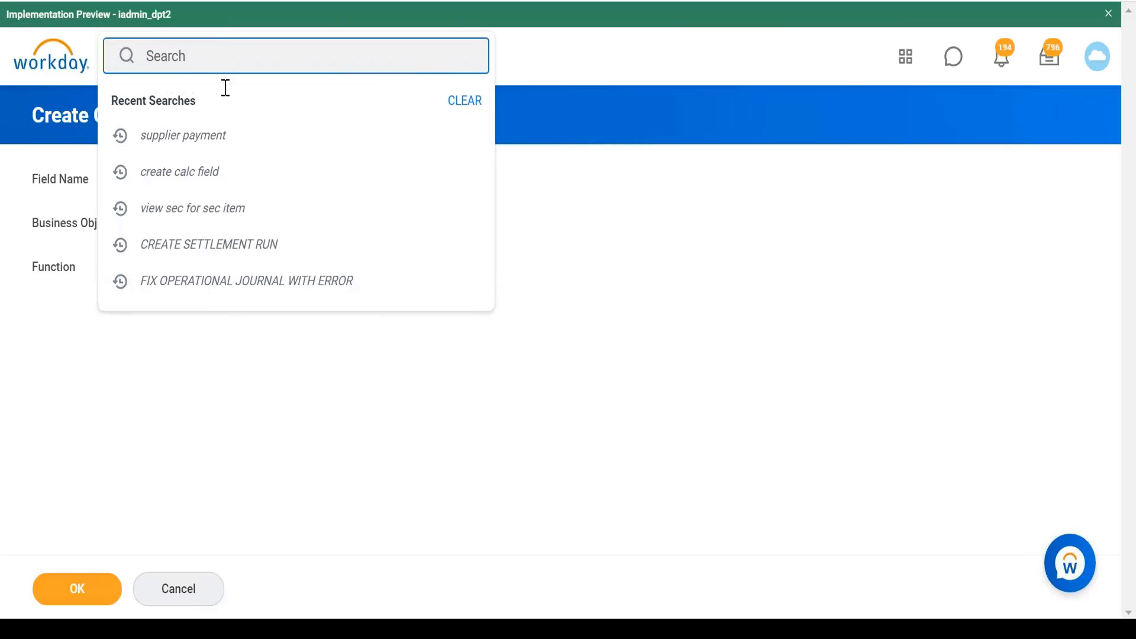
click(239, 183)
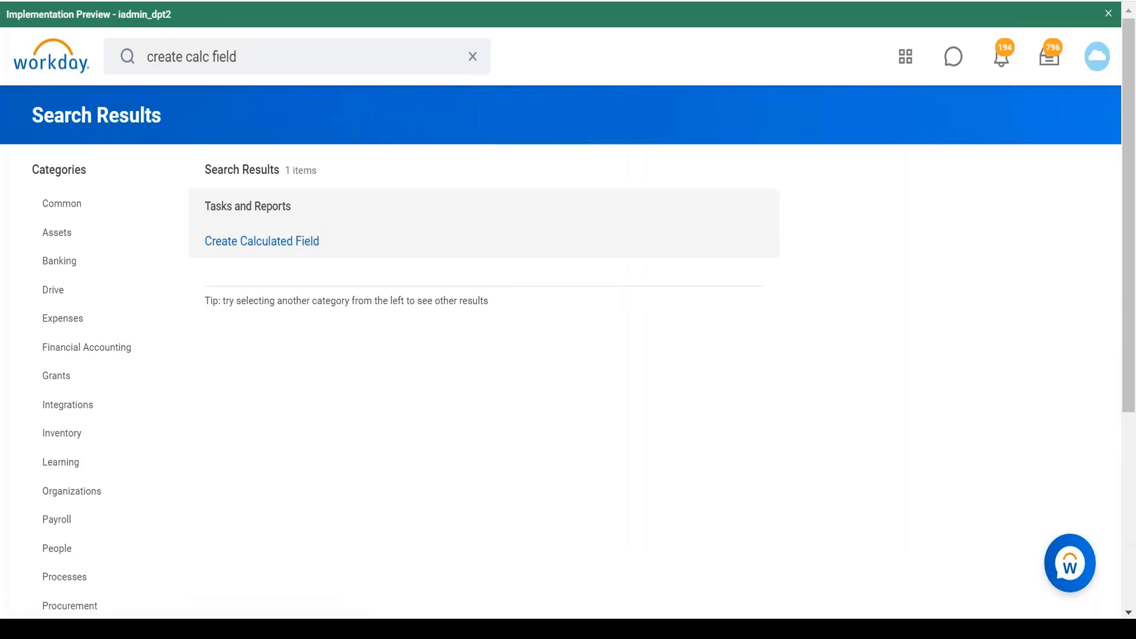
click(268, 248)
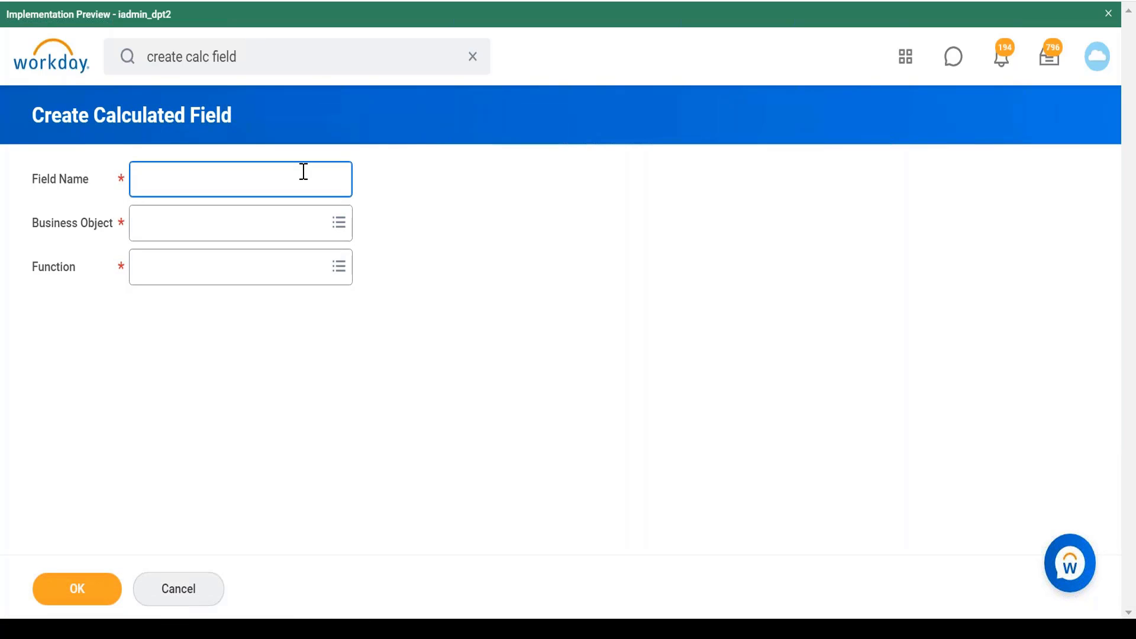
text(CF Ci)
key(BackSpace)
text(ost center Level 3)
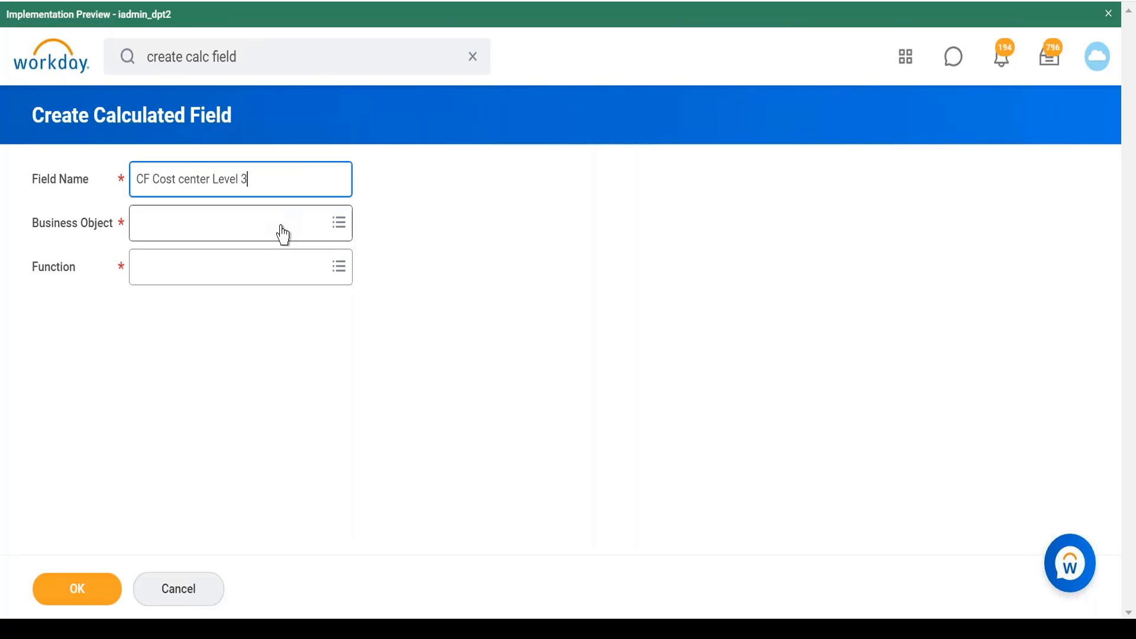
Complete the field name as "CF Cost center Level 3 for journal line" and set the business object to Journal Line.
text( for jou)
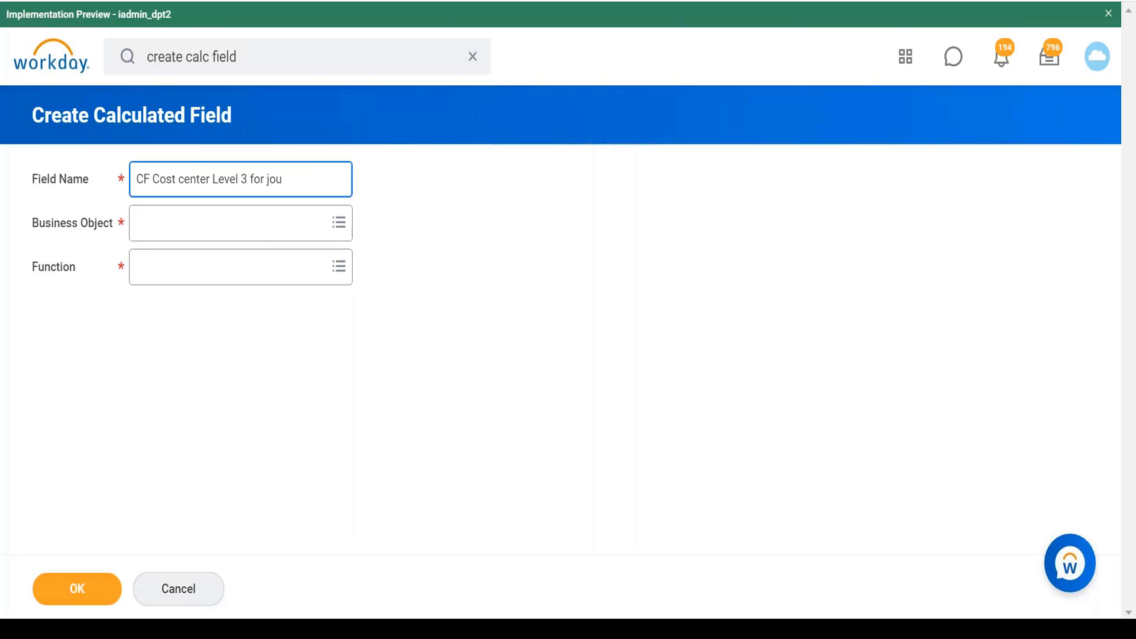
text(rnal line)
click(322, 223)
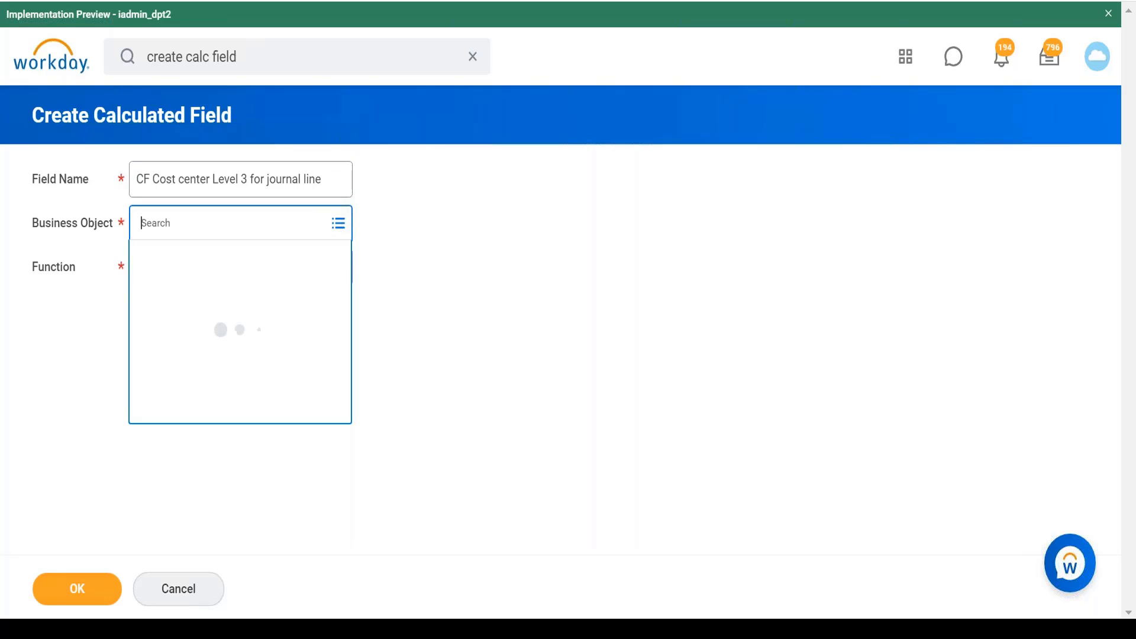
text(journal line)
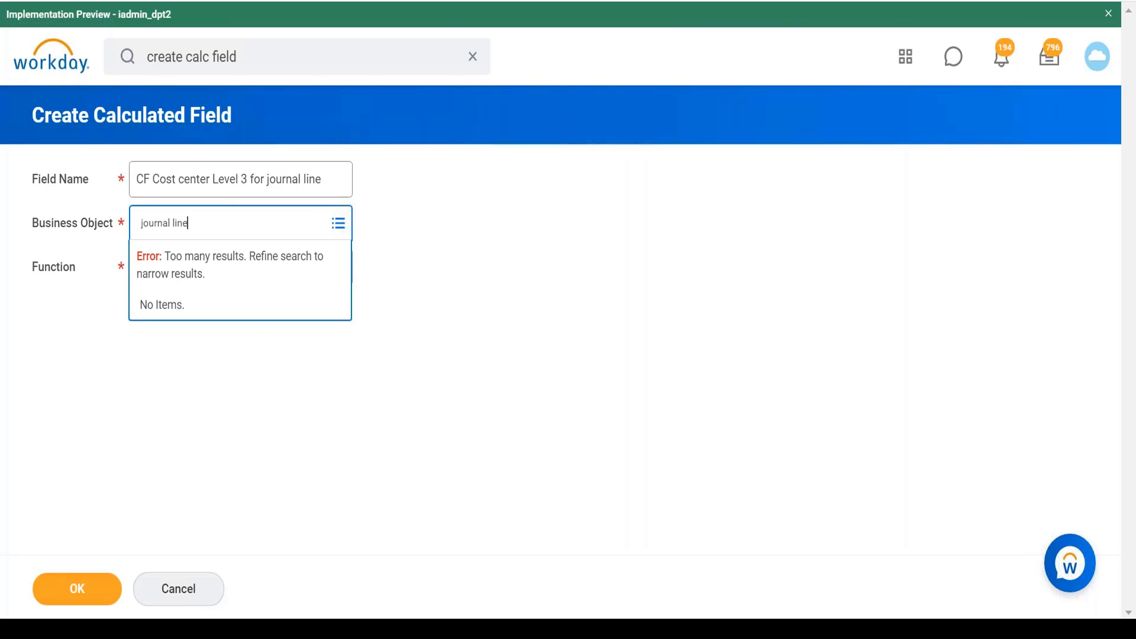
key(Return)
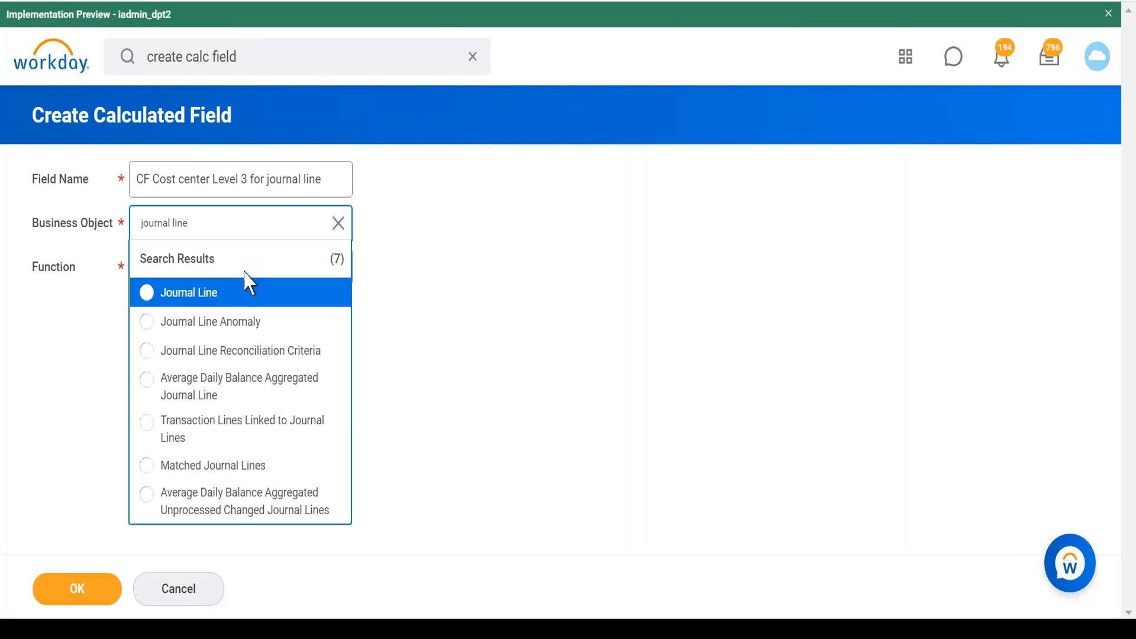
click(244, 294)
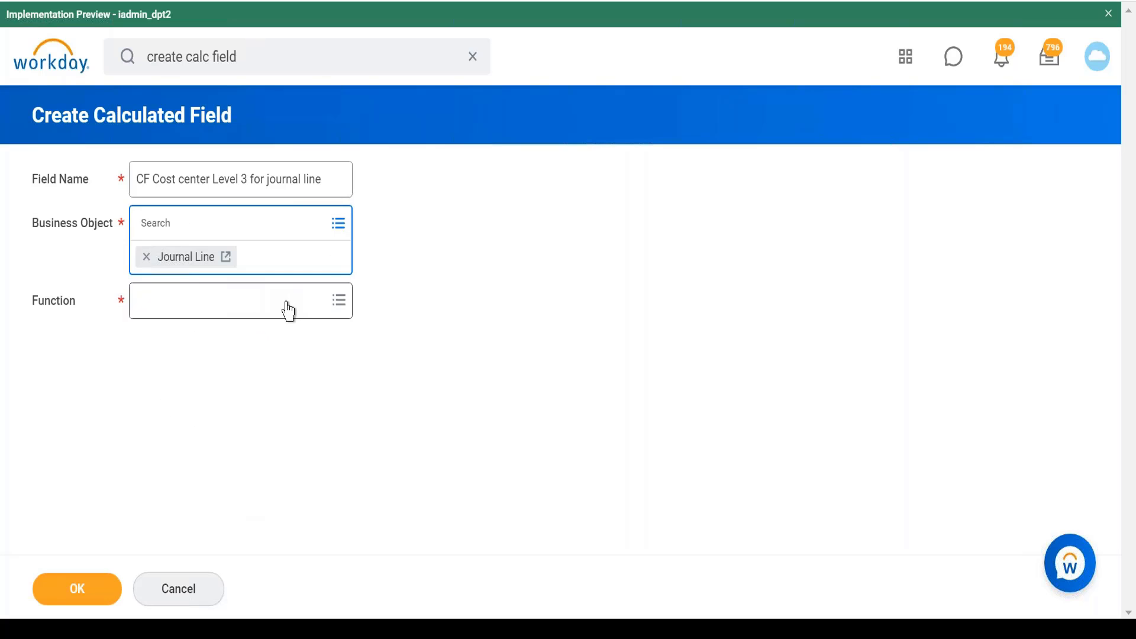
Set the function to Lookup Hierarchy and continue to the calculation settings.
click(287, 306)
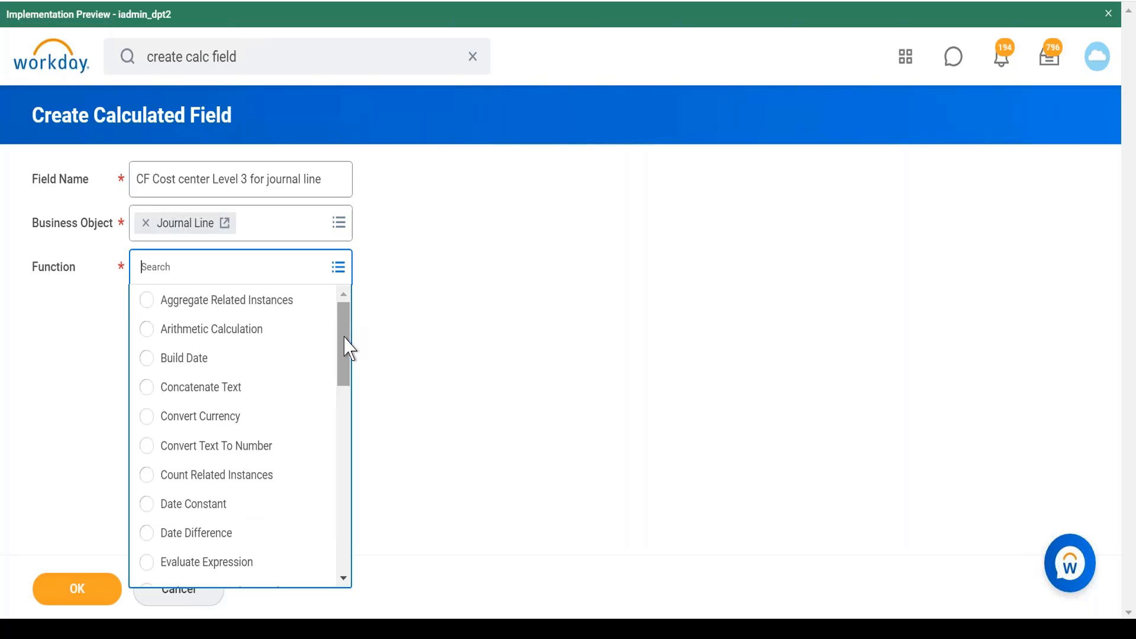
drag(347, 347, 352, 499)
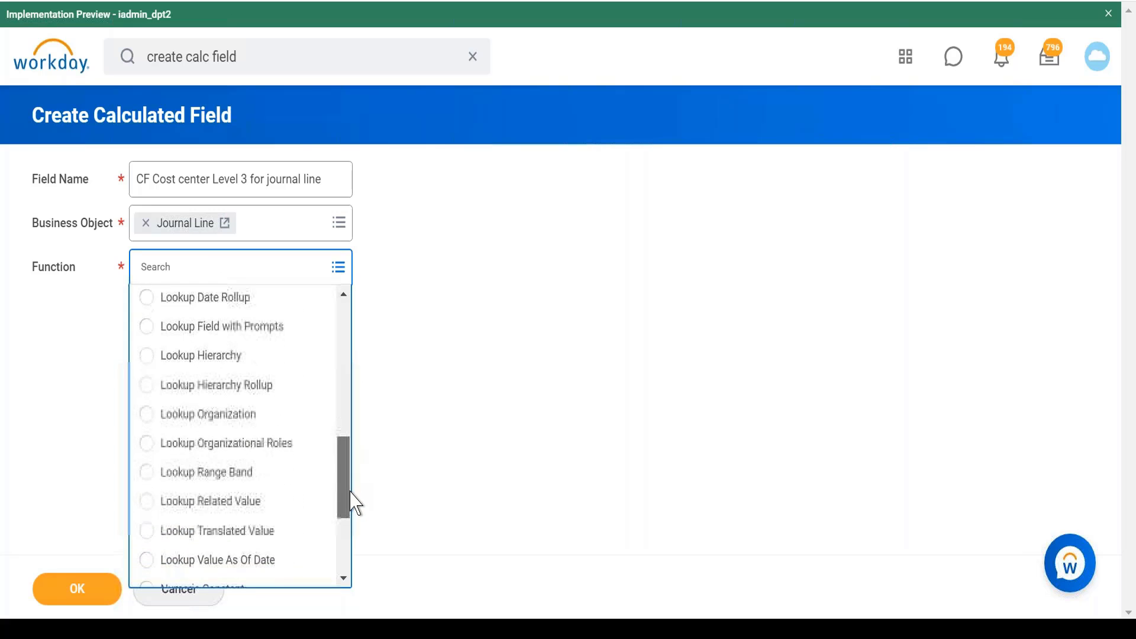
click(244, 359)
click(86, 599)
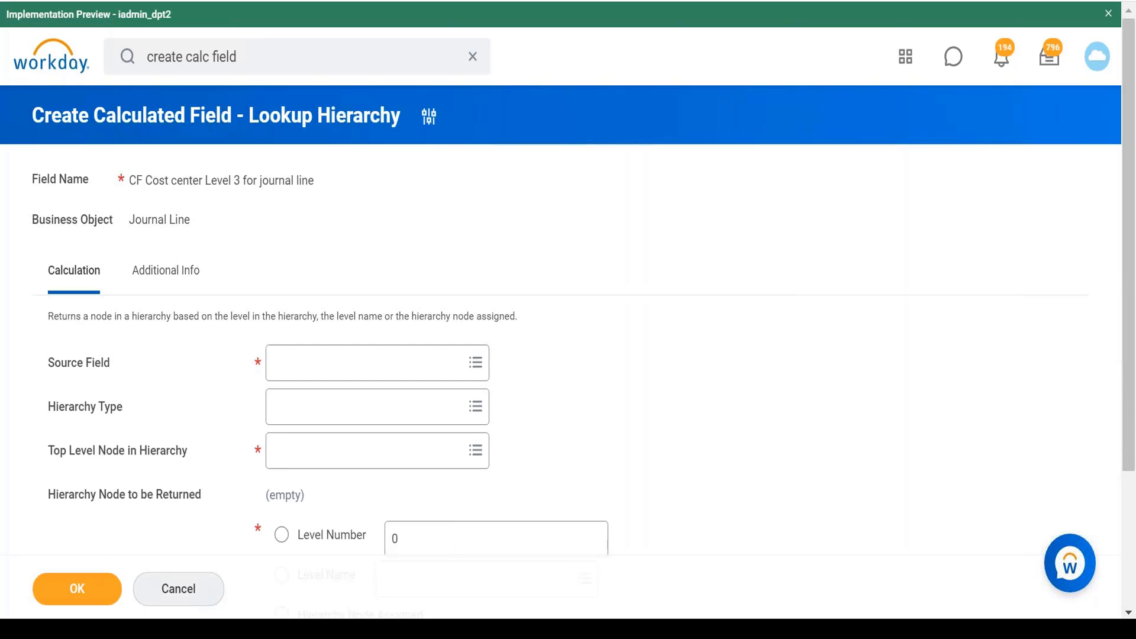
Search the source fields for "cost center" and select Cost Center Hierarchy.
click(396, 366)
text(cost)
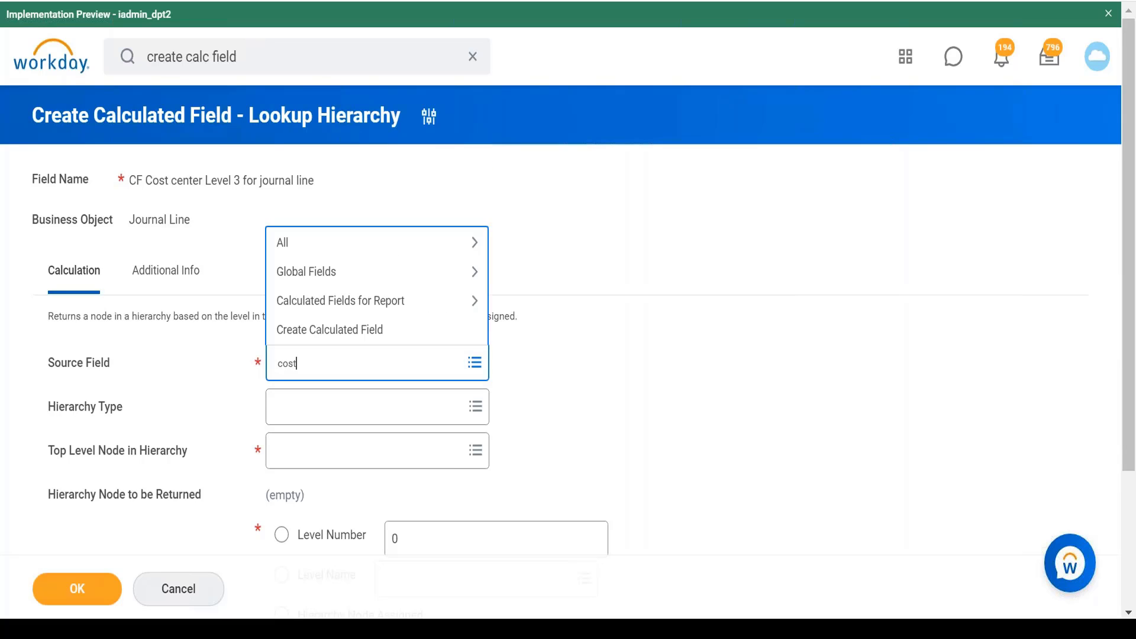
text( center)
key(Return)
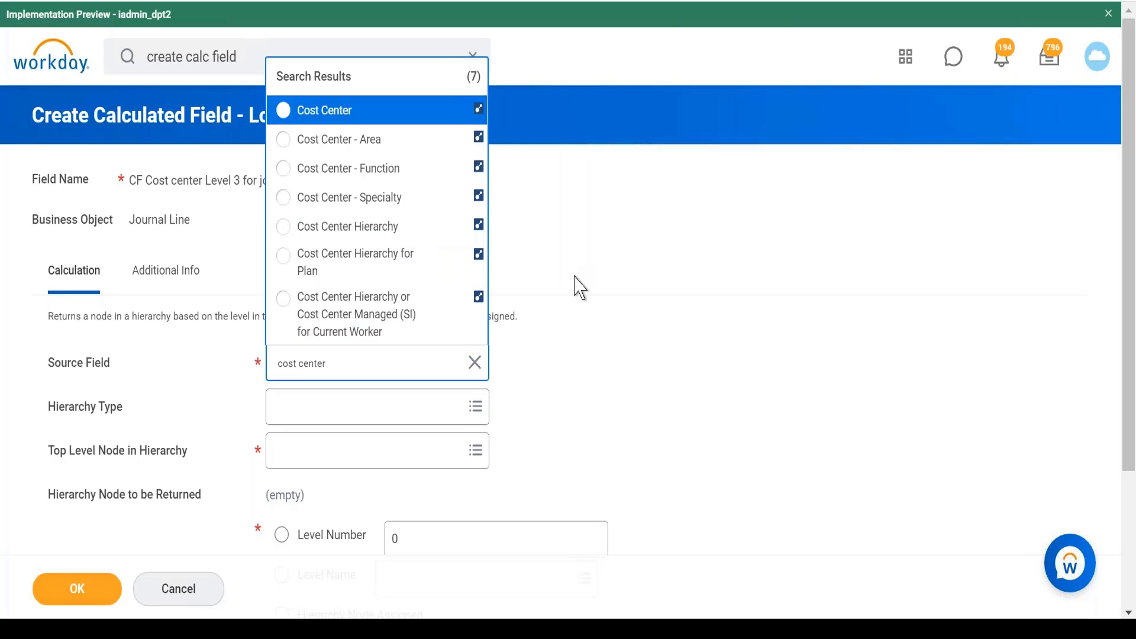
click(359, 231)
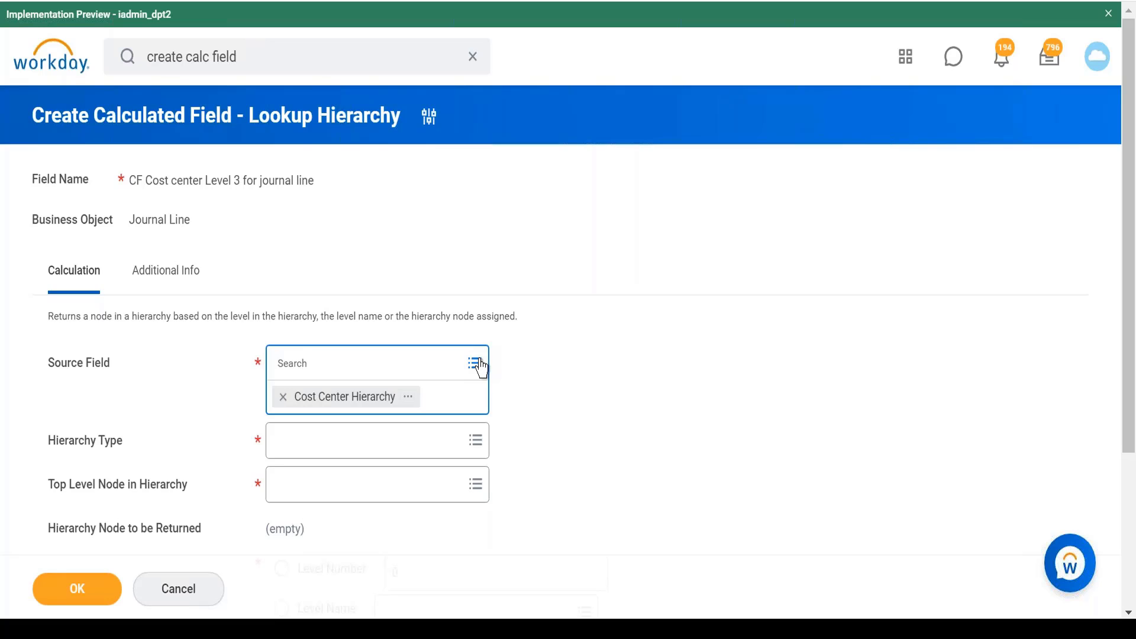
Set the hierarchy type to Cost Center Hierarchy.
click(469, 441)
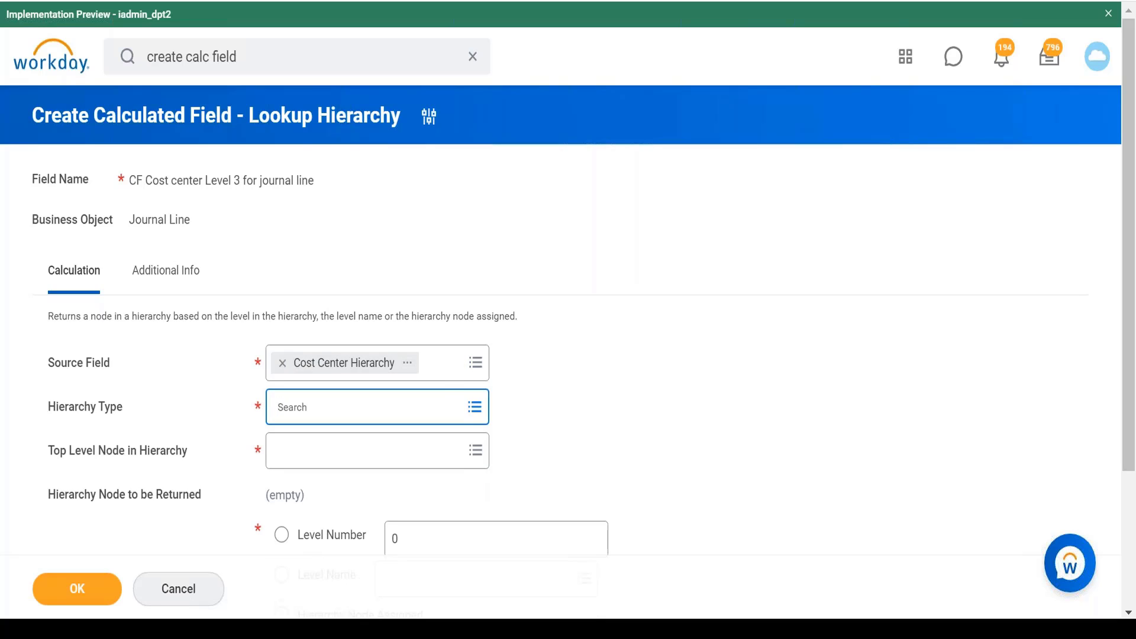
click(476, 409)
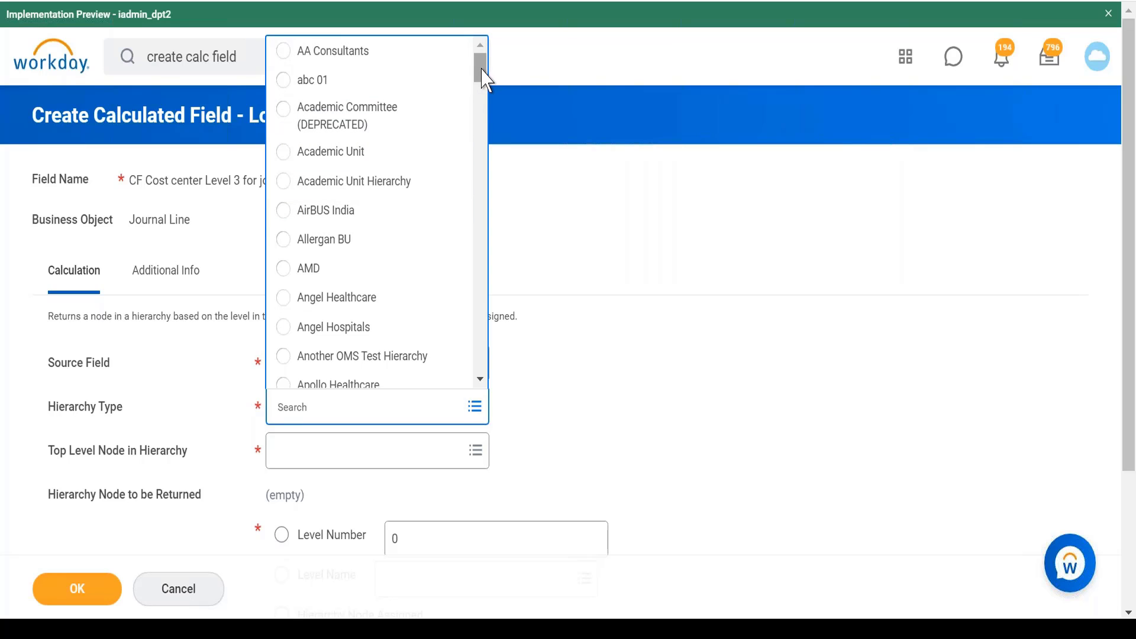
scroll(482, 83, down, 12)
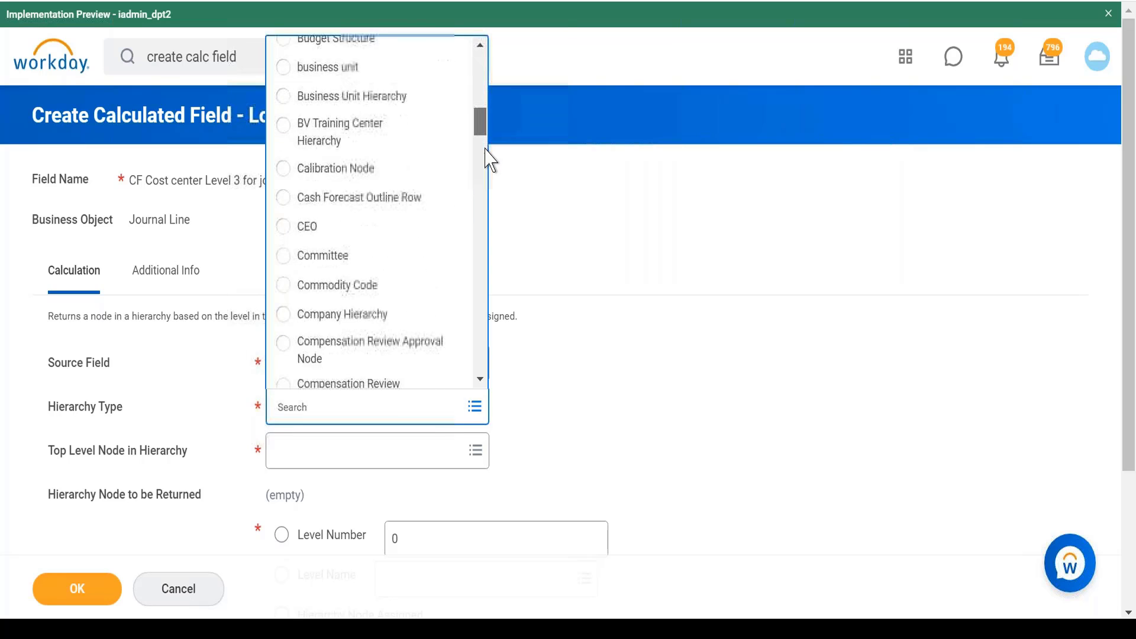
drag(491, 160, 491, 220)
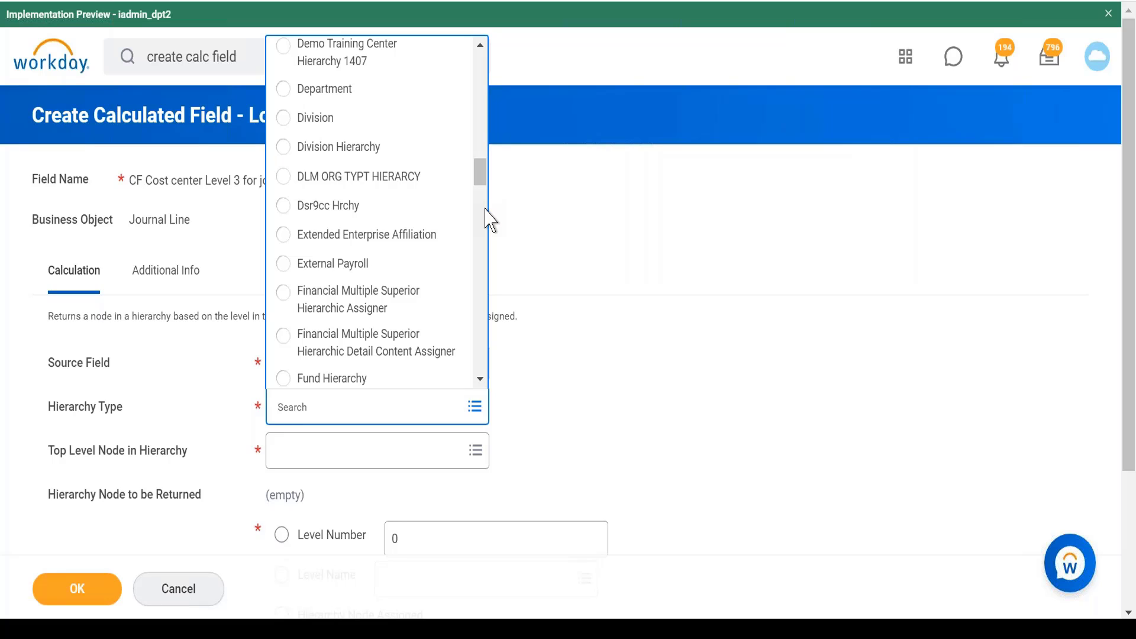
drag(479, 173, 478, 147)
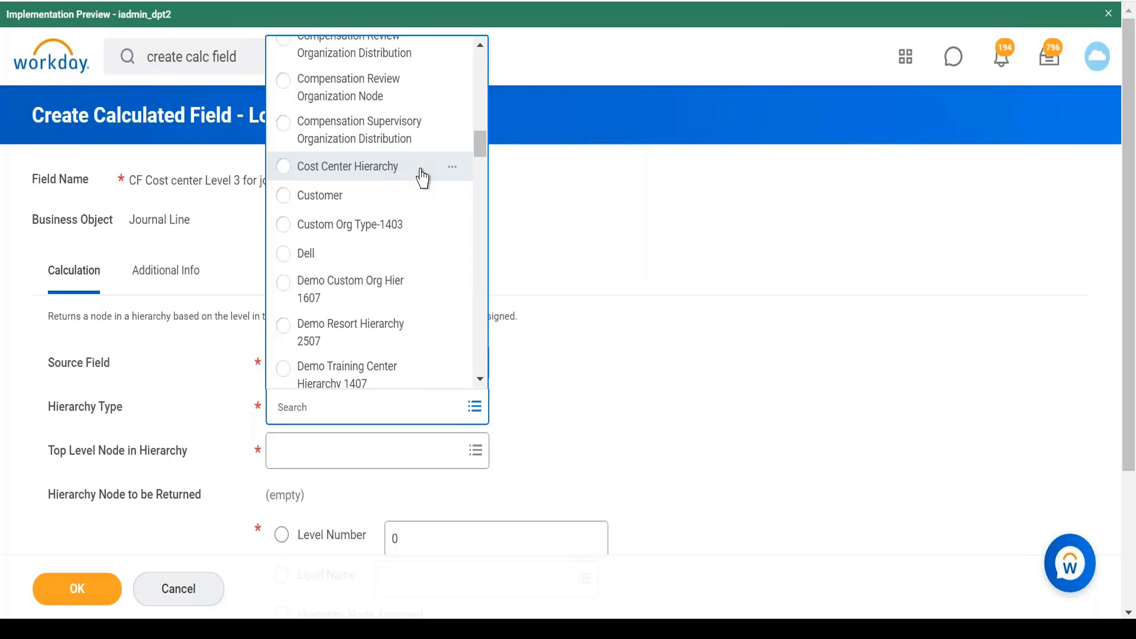
click(422, 175)
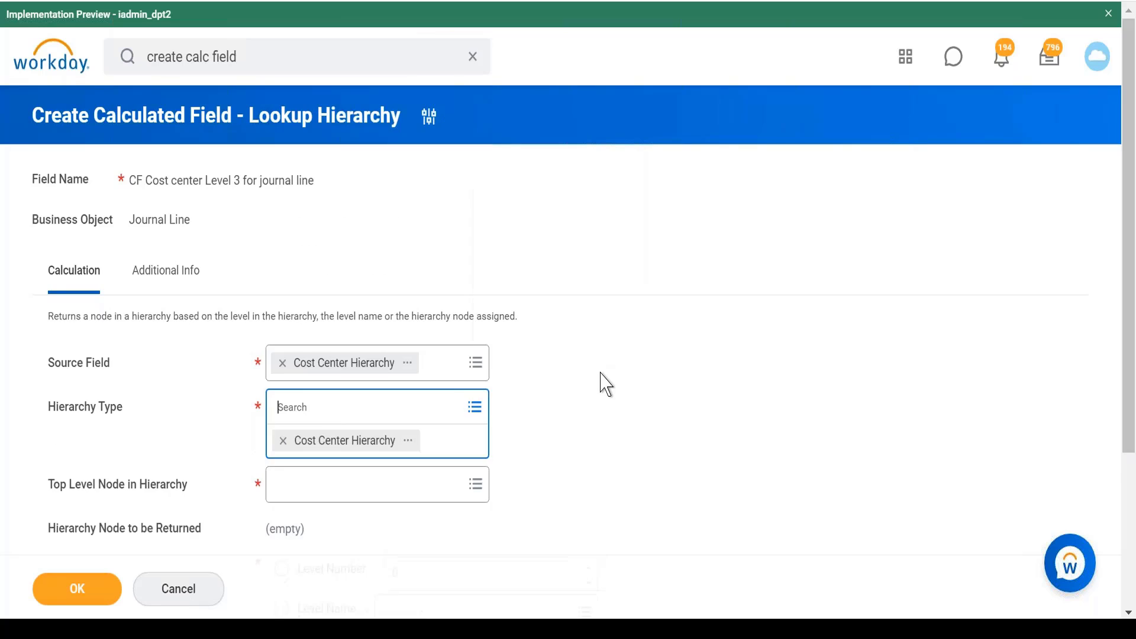
click(452, 495)
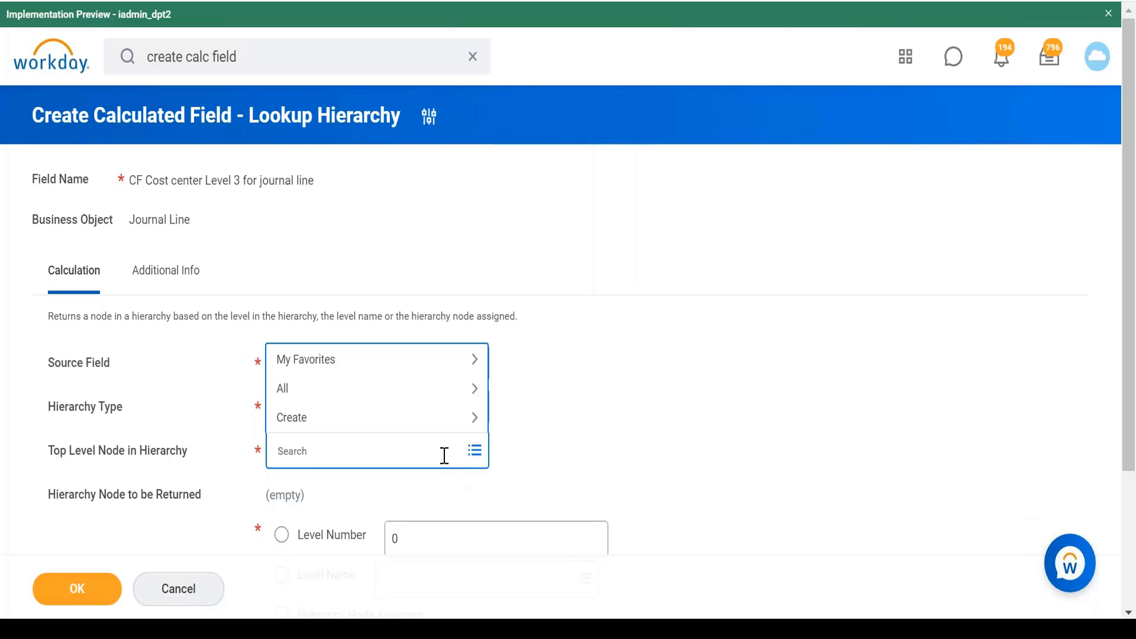
text(cost center)
key(Return)
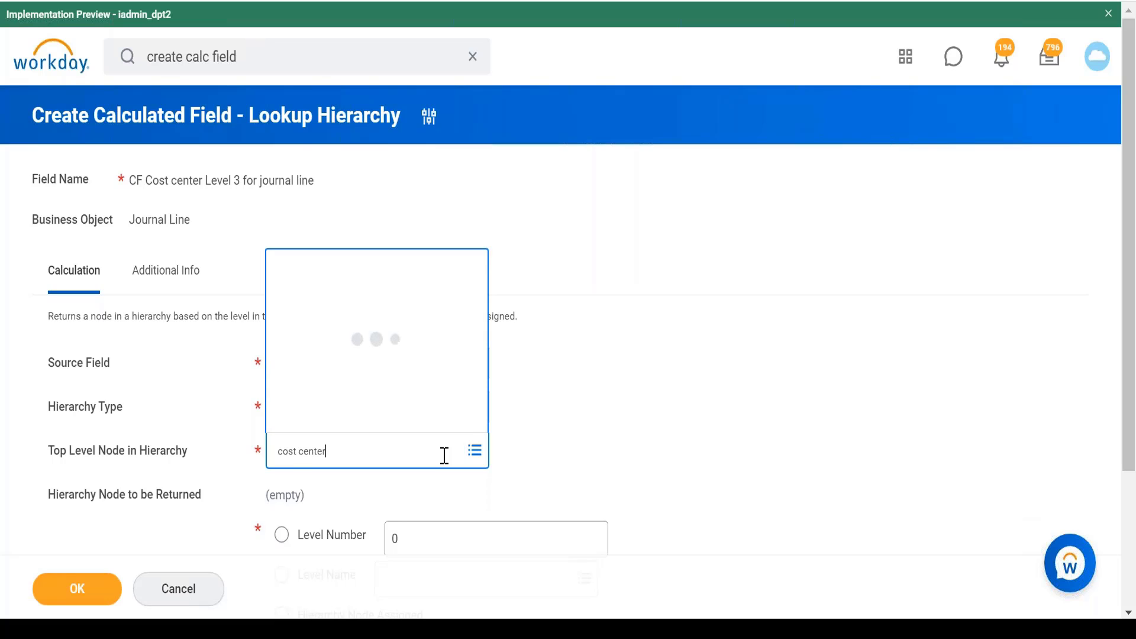
key(BackSpace)
key(BackSpace)
key(BackSpace)
key(BackSpace)
key(BackSpace)
key(BackSpace)
key(BackSpace)
key(BackSpace)
key(BackSpace)
key(BackSpace)
key(BackSpace)
click(591, 405)
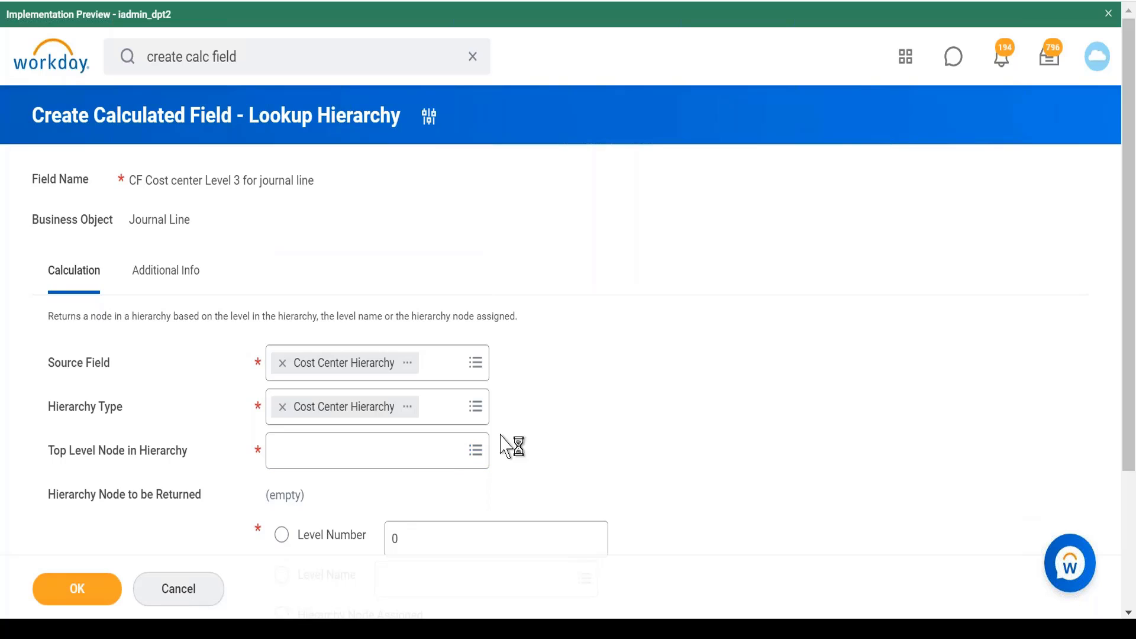
Choose 000010 Oxford Education Services Cost Center from all cost center hierarchies as the top level node in the hierarchy.
click(476, 459)
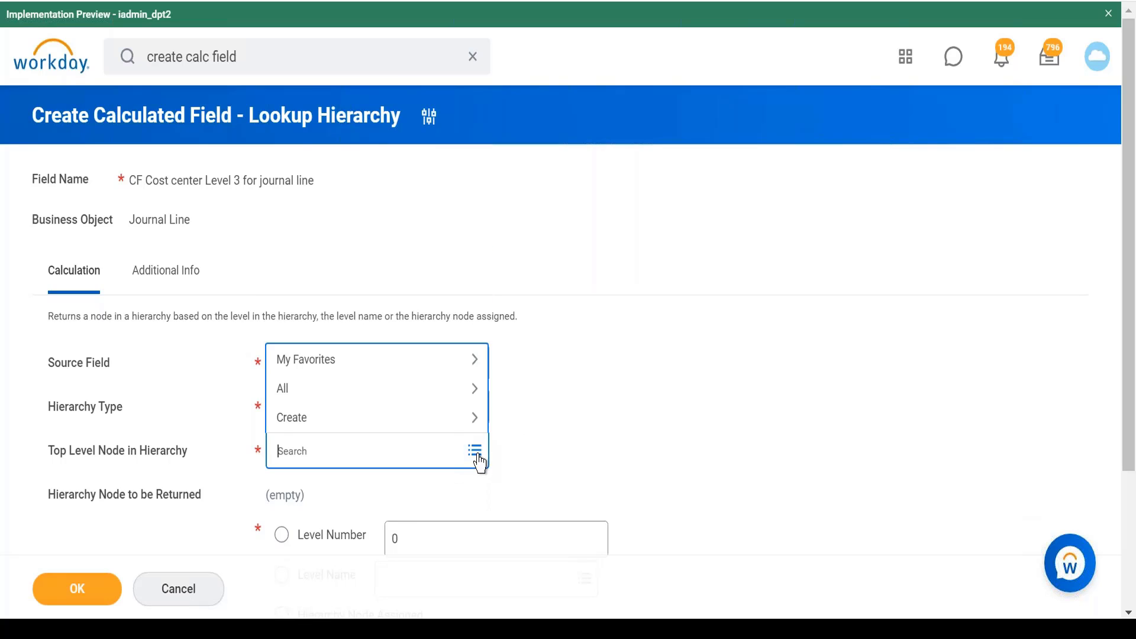
click(421, 397)
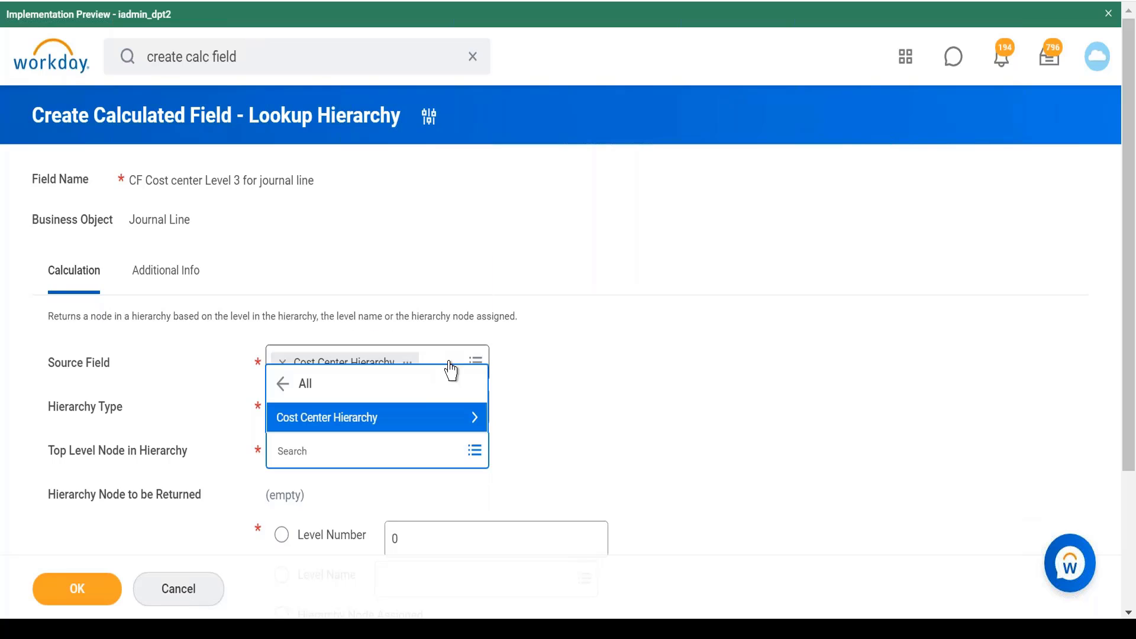
click(413, 421)
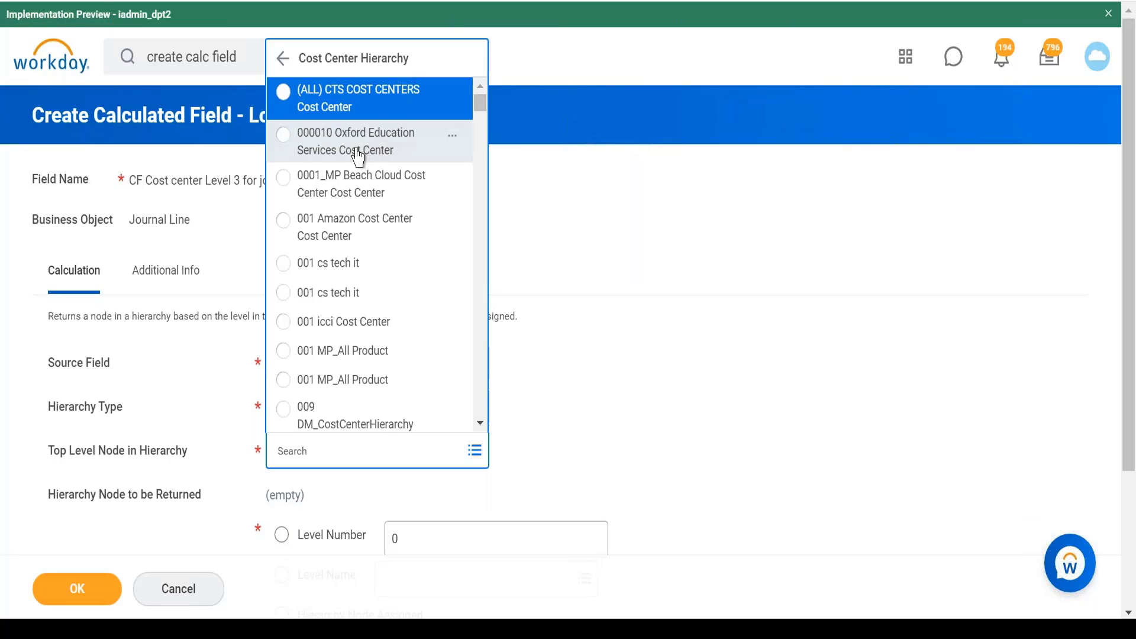
click(363, 151)
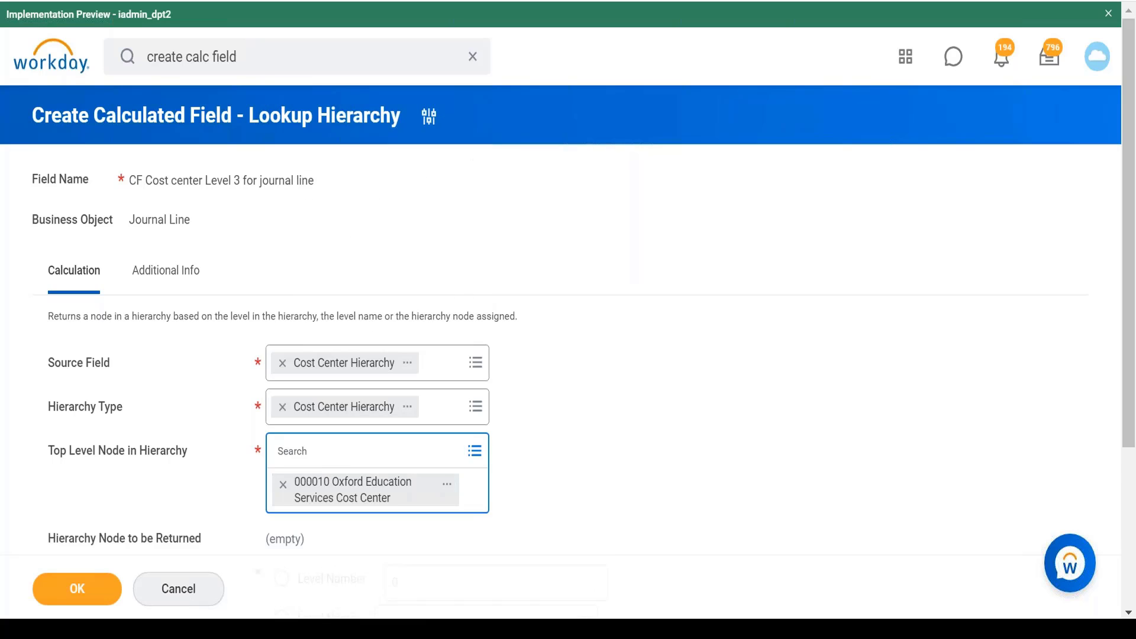
Try out Level Name, Level Number 3 and Hierarchy Node Assigned as options for the hierarchy node to be returned.
scroll(626, 346, down, 4)
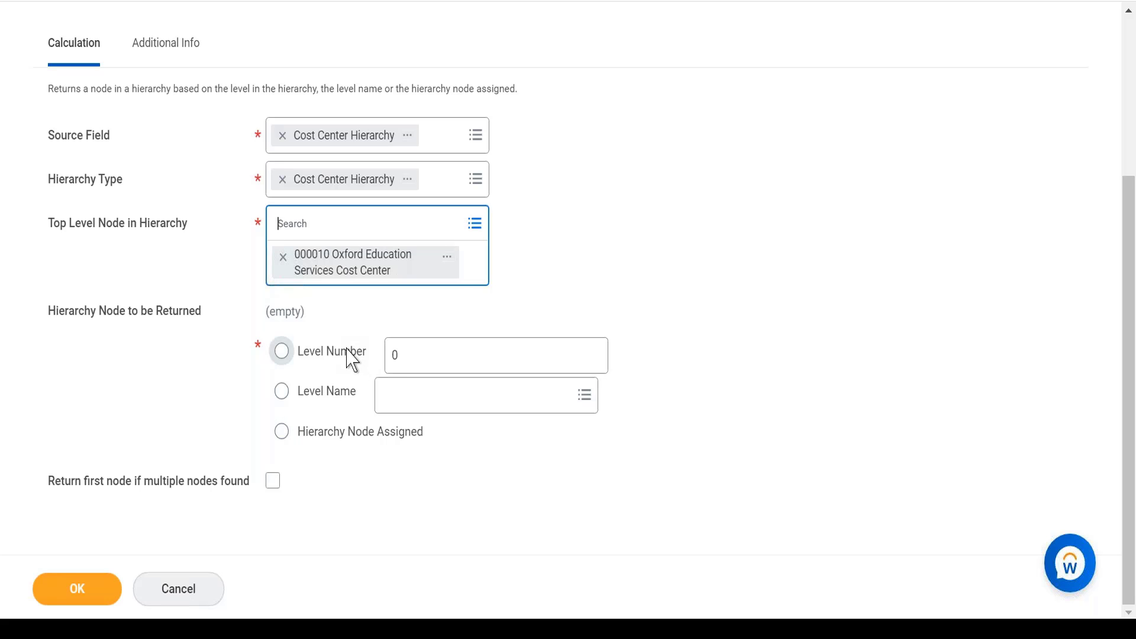
click(419, 406)
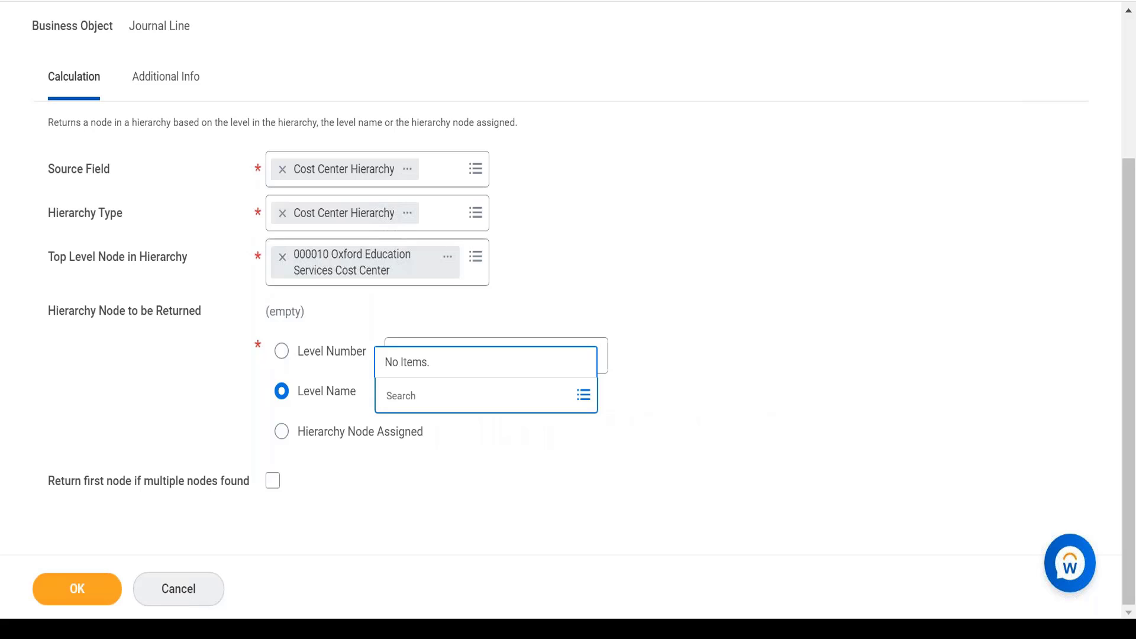
click(521, 301)
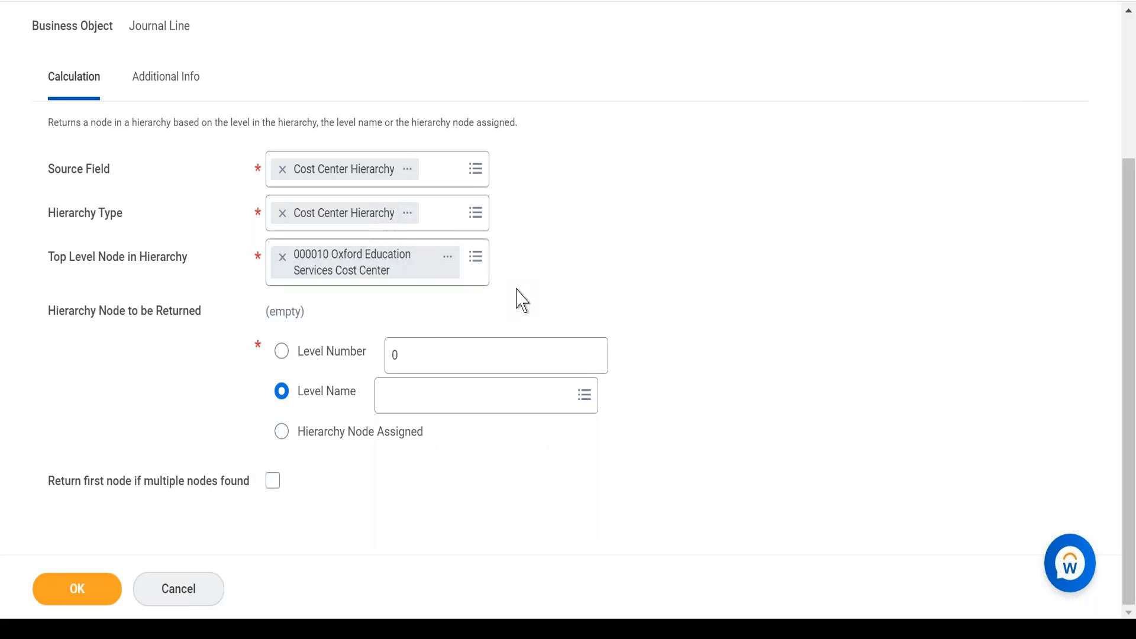
click(285, 353)
click(408, 350)
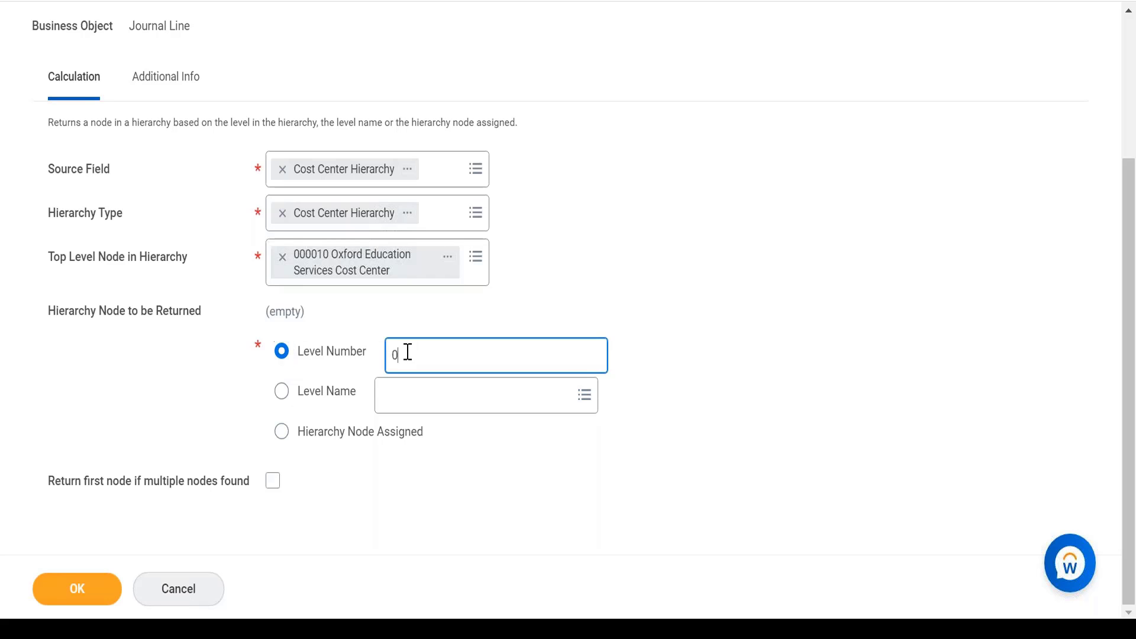
key(BackSpace)
text(3)
click(311, 431)
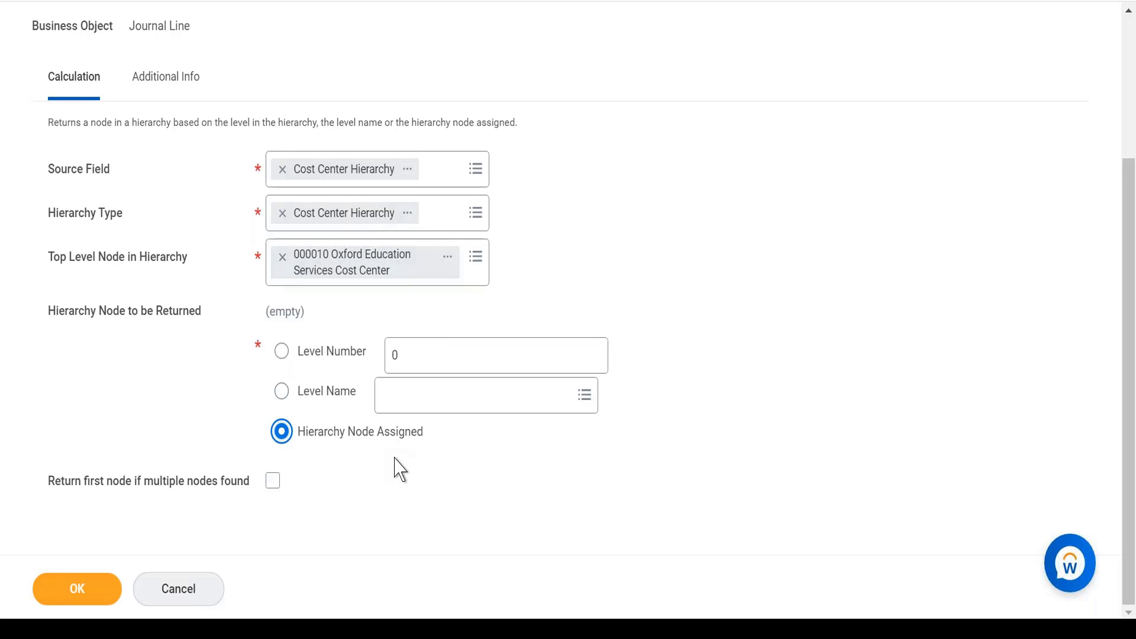
Return the hierarchy node by level number 3 and enable returning the first node if multiple nodes are found.
click(340, 350)
click(404, 350)
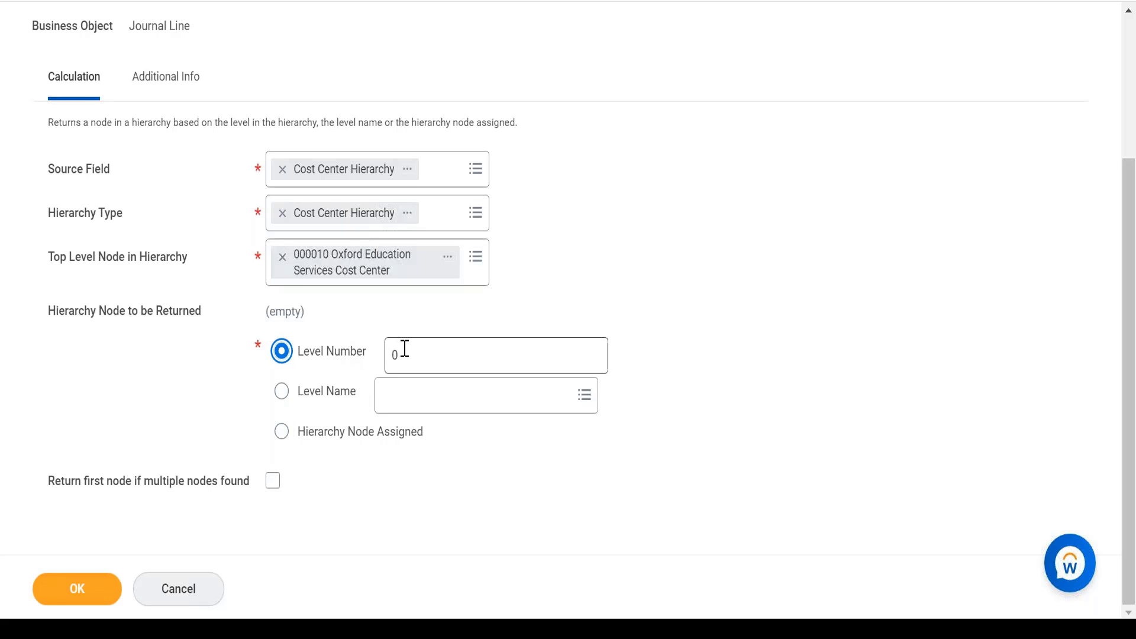
key(BackSpace)
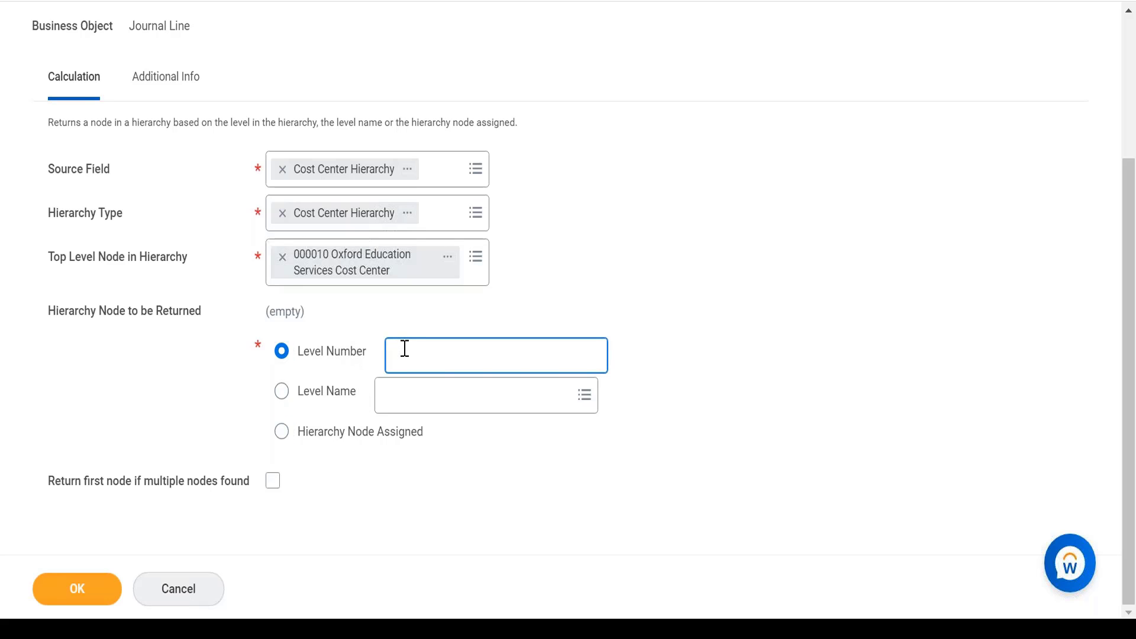
text(3)
click(274, 483)
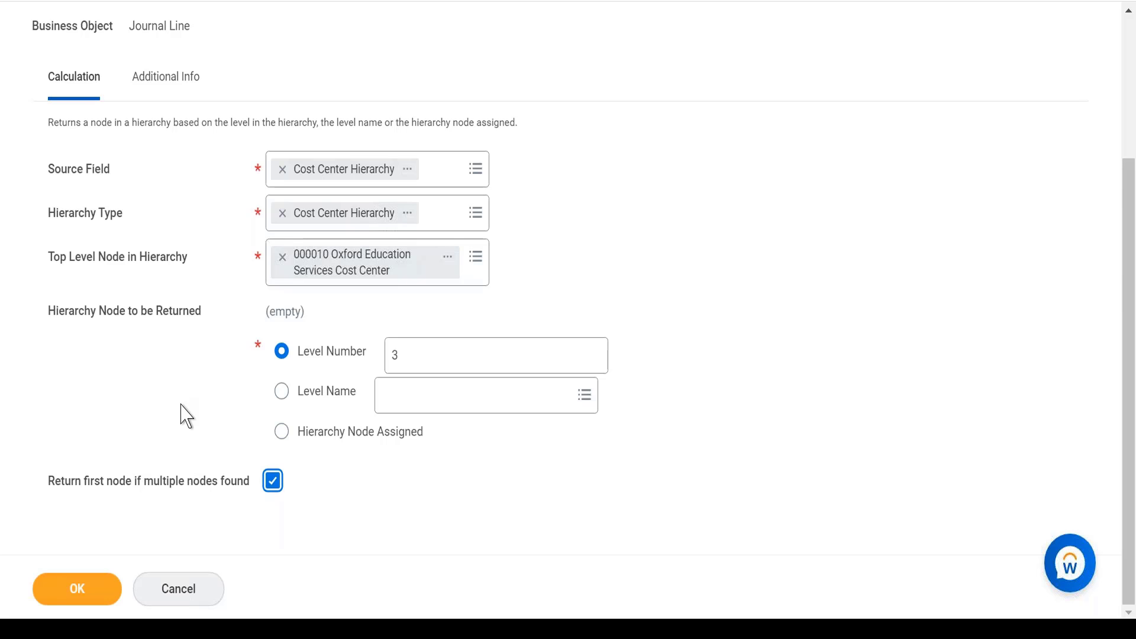
scroll(186, 416, up, 3)
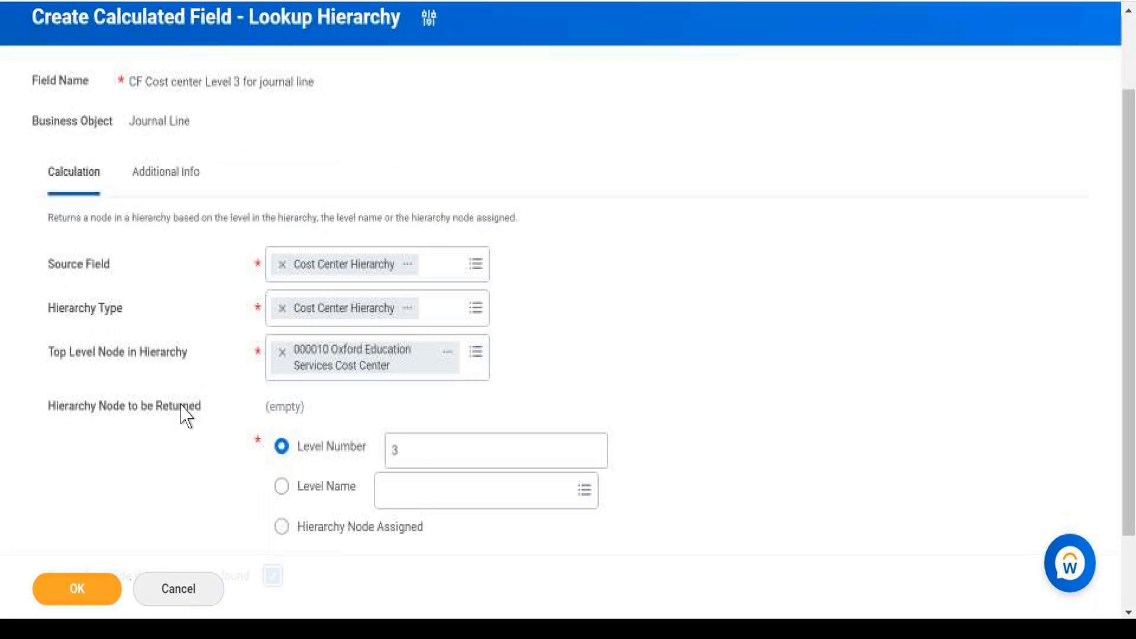
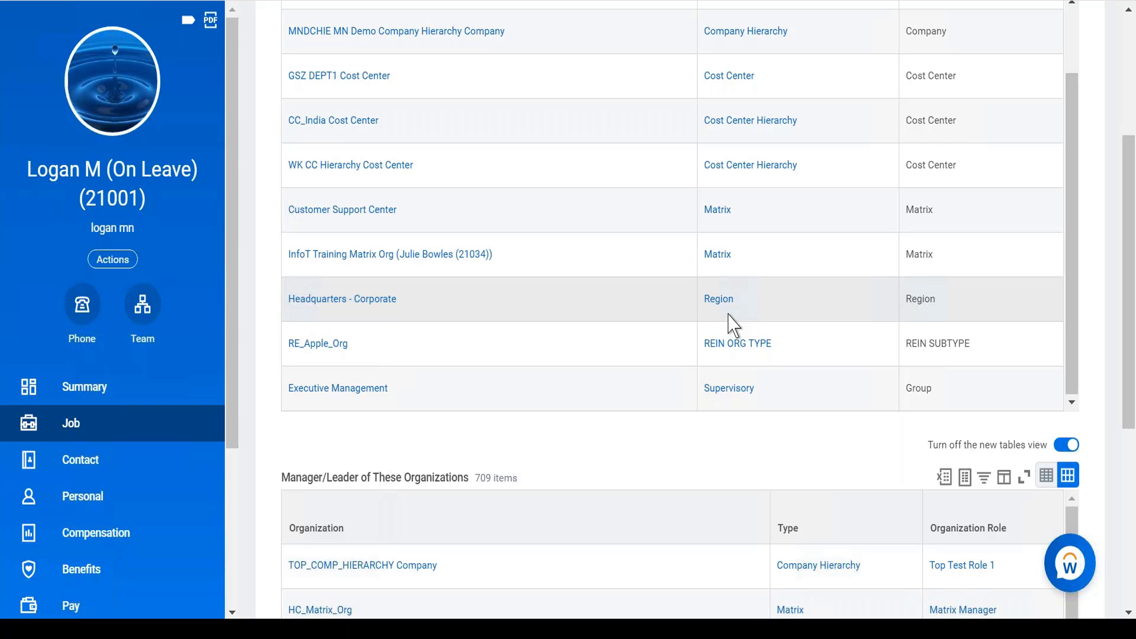
Open the Executive Management supervisory organization from the worker's list of organizations.
click(698, 0)
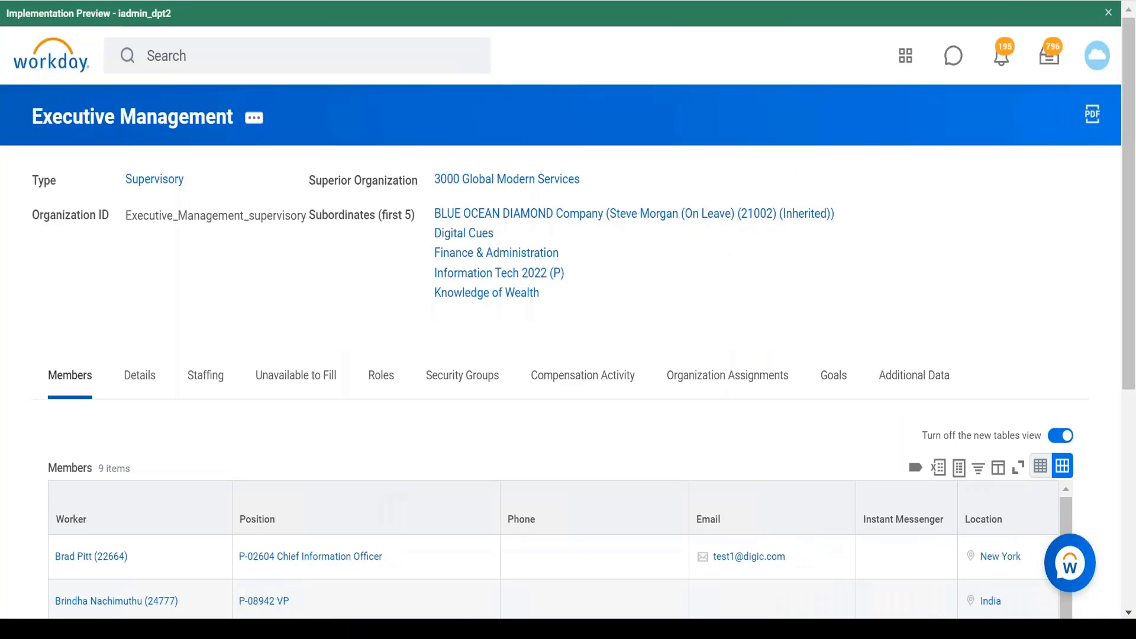
Examine the members of the Executive Management organization and who is assigned to its assignable roles, such as Absence Partner.
scroll(568, 319, down, 6)
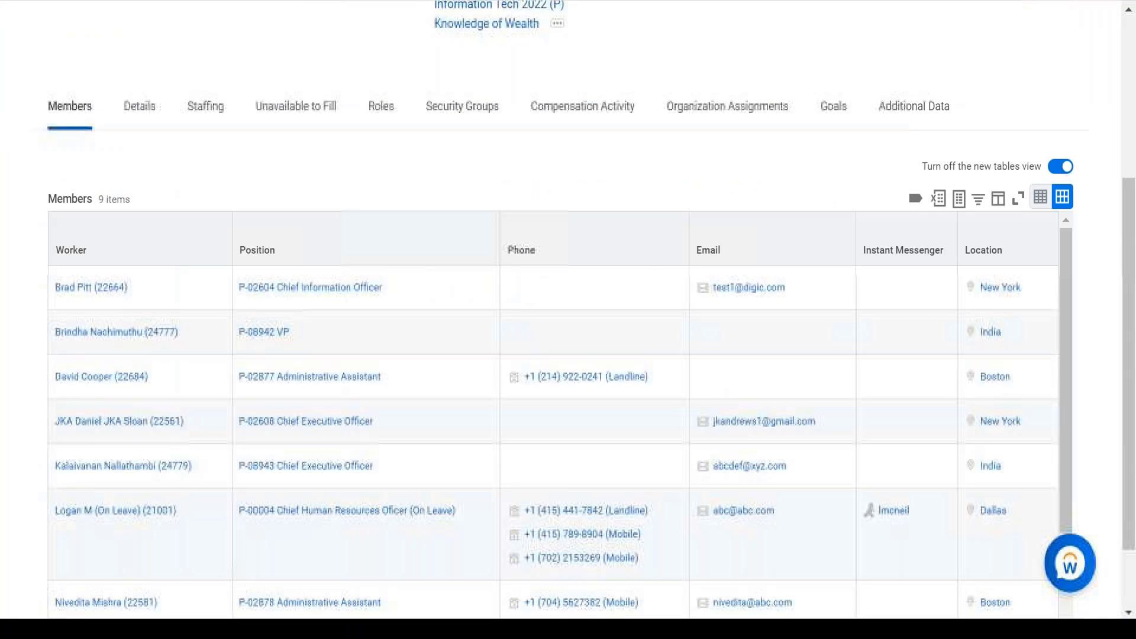
scroll(268, 118, up, 1)
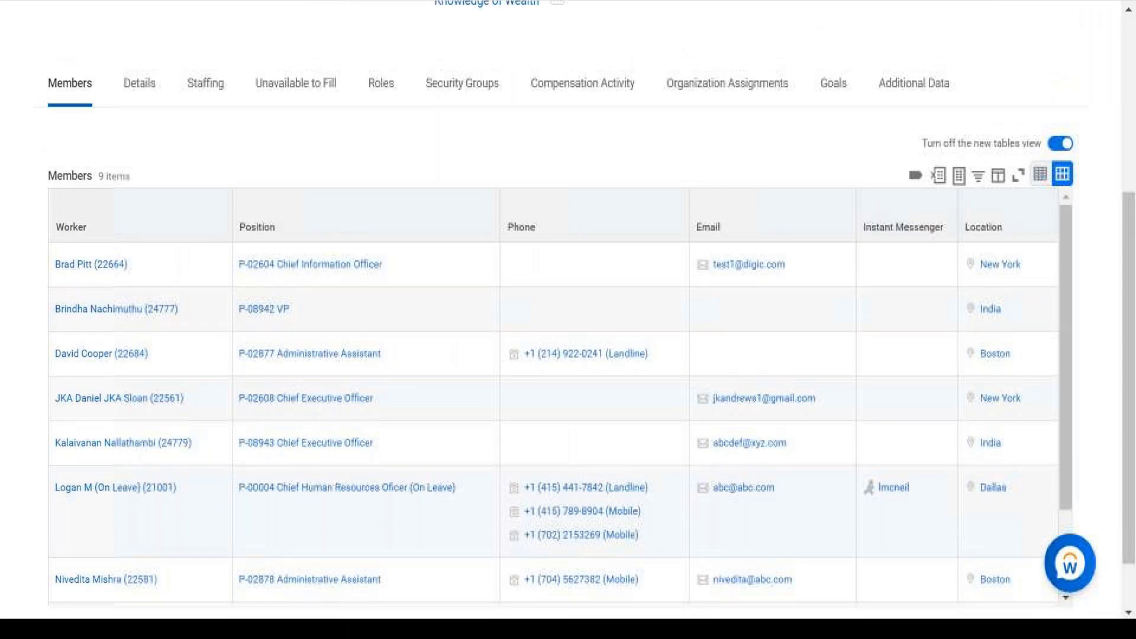
click(382, 84)
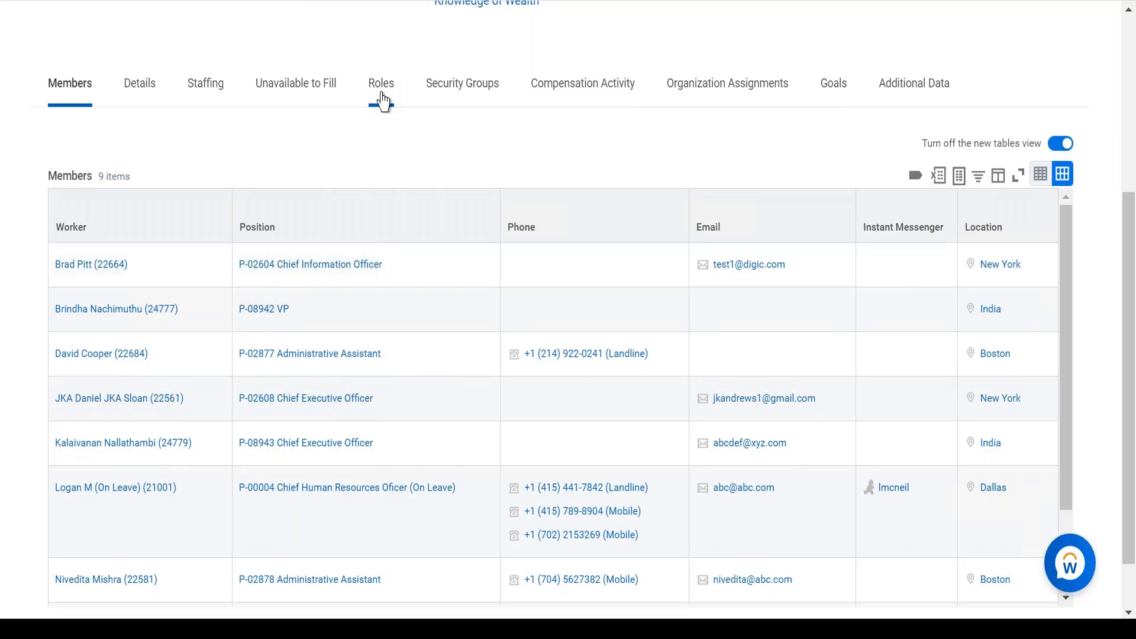
click(382, 95)
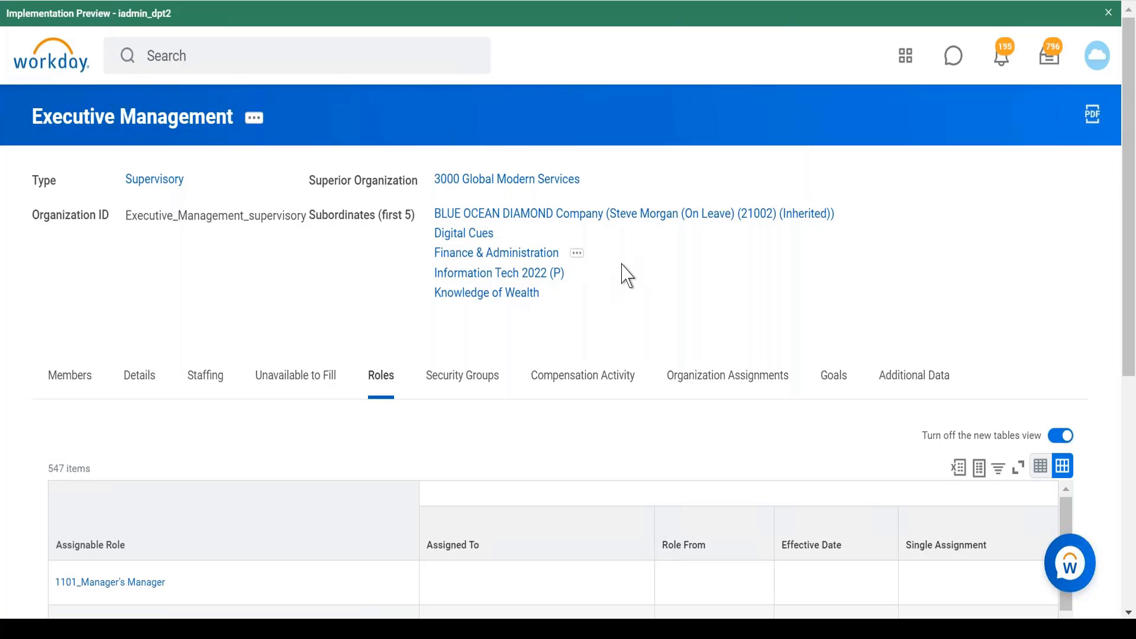
scroll(626, 283, down, 1)
scroll(623, 265, down, 4)
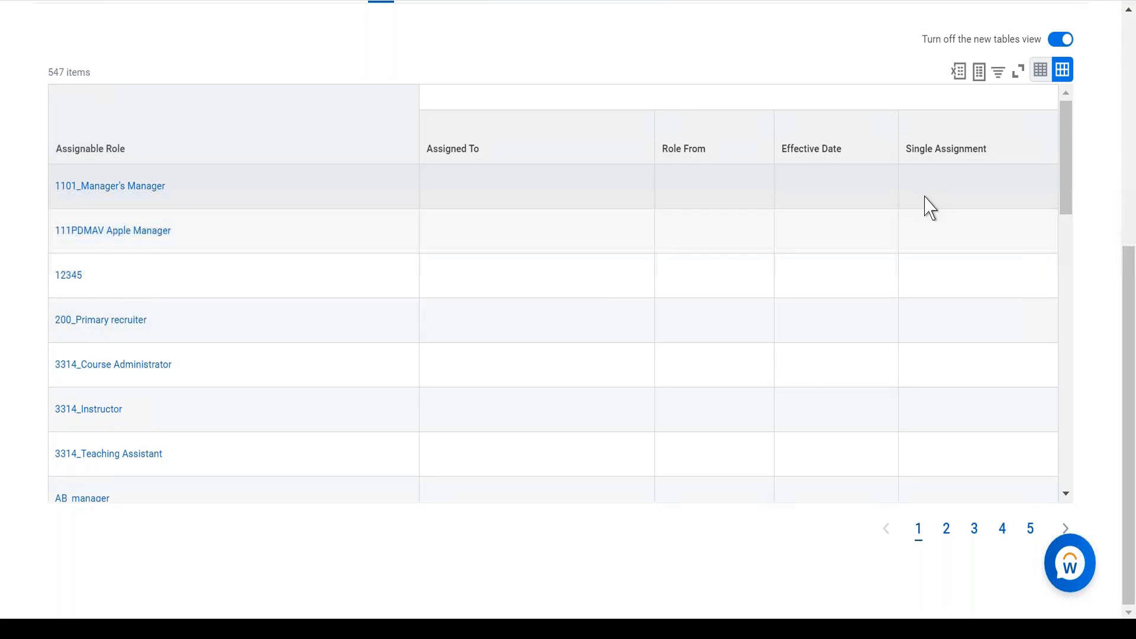
drag(1066, 132, 1062, 330)
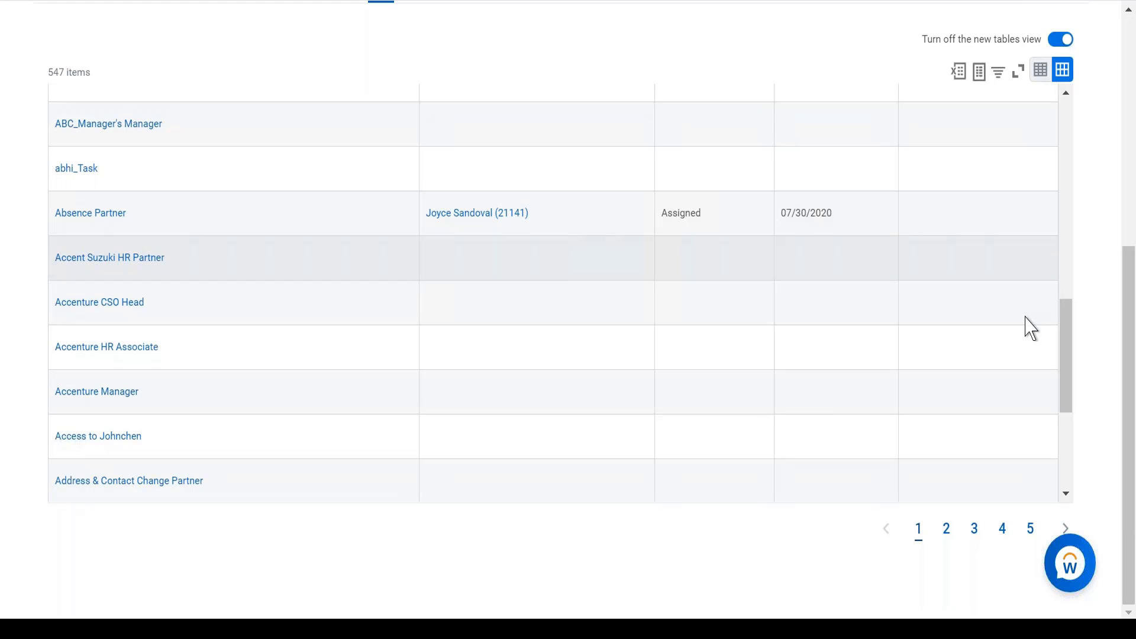
drag(1073, 332, 1068, 497)
drag(1069, 420, 1068, 325)
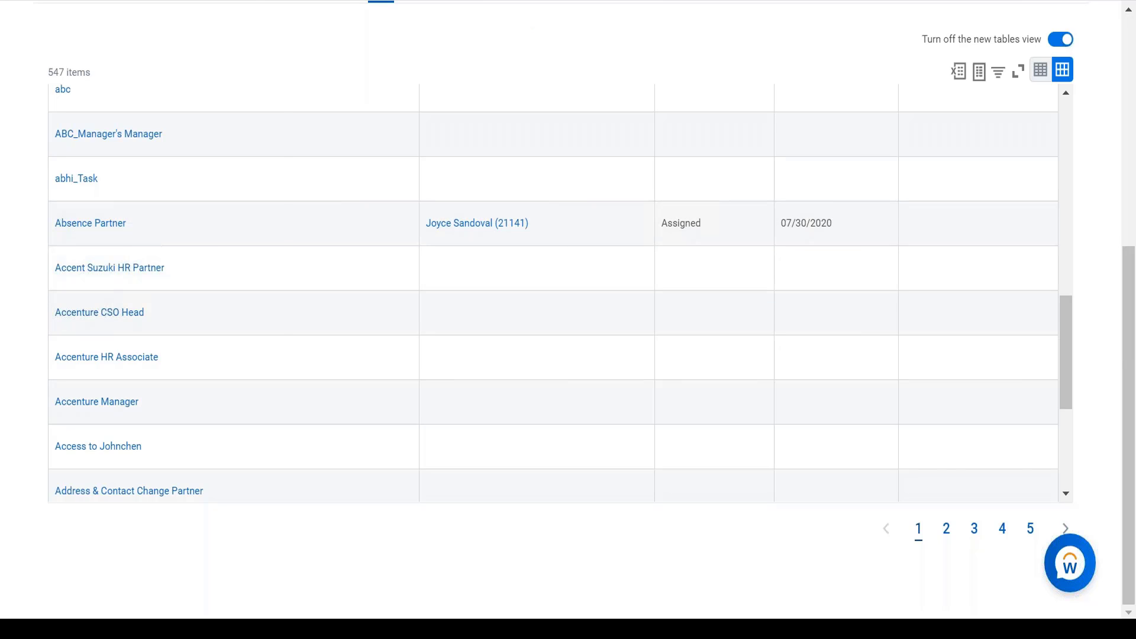
Return to the worker's profile and open the Create Calculated Field task by searching for create calc field.
click(497, 0)
scroll(417, 145, up, 2)
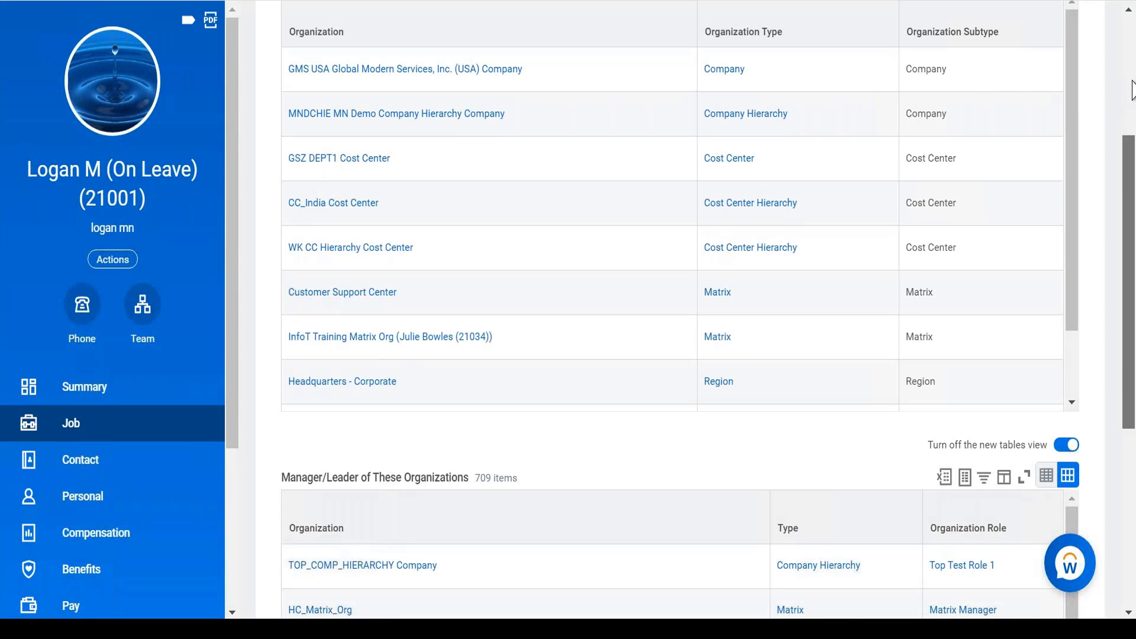
scroll(1133, 89, up, 5)
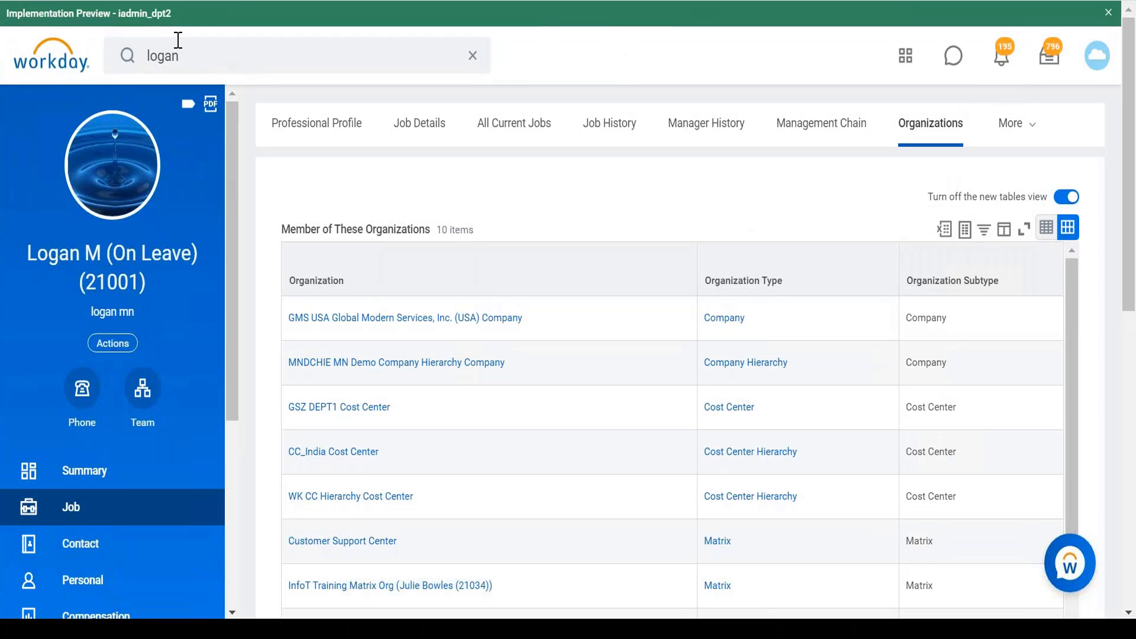
click(197, 59)
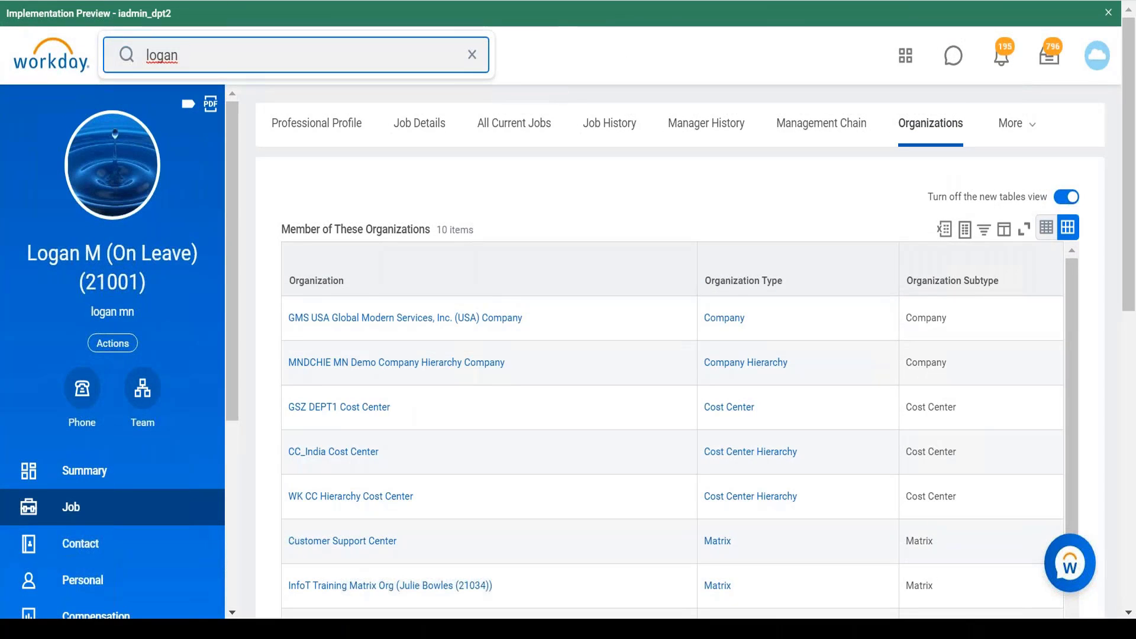
key(BackSpace)
key(BackSpace)
key(BackSpace)
key(BackSpace)
key(BackSpace)
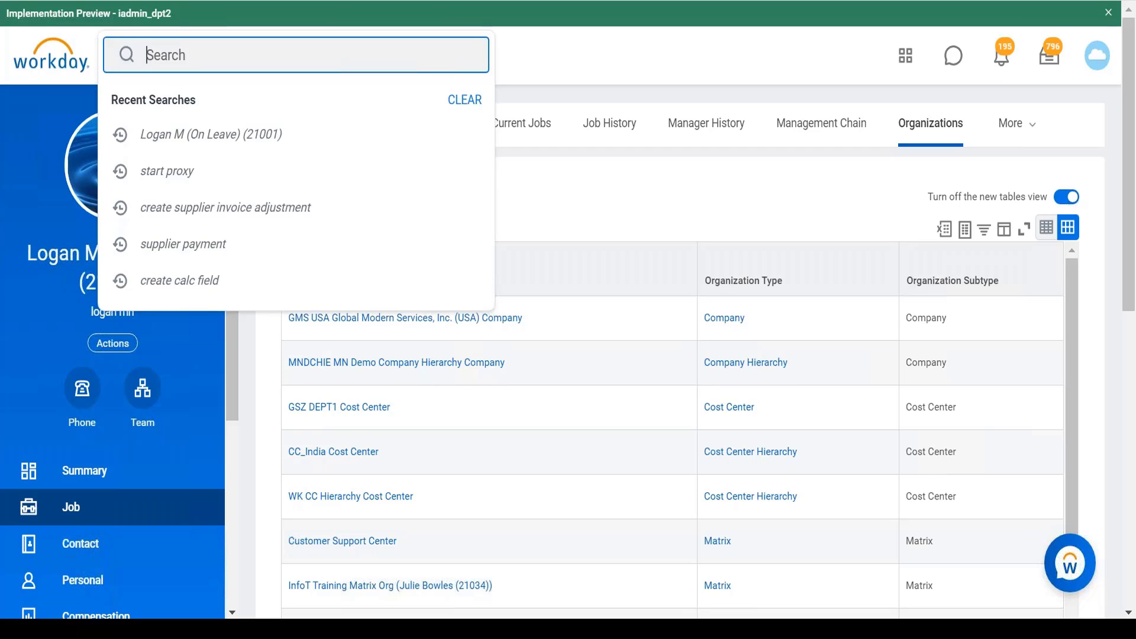
click(233, 289)
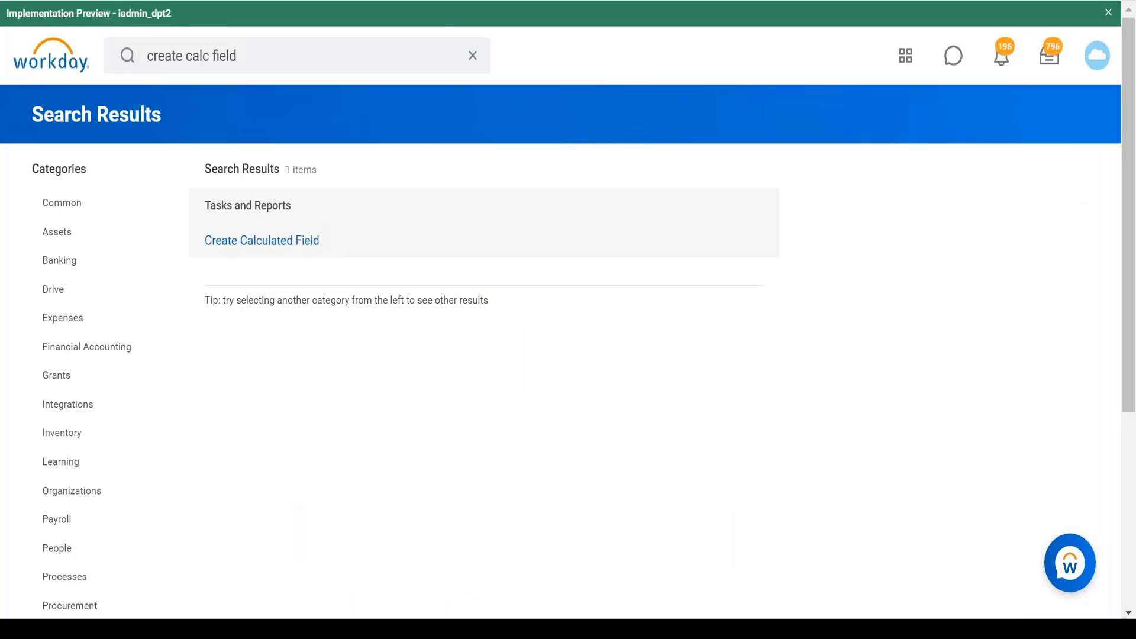
click(284, 241)
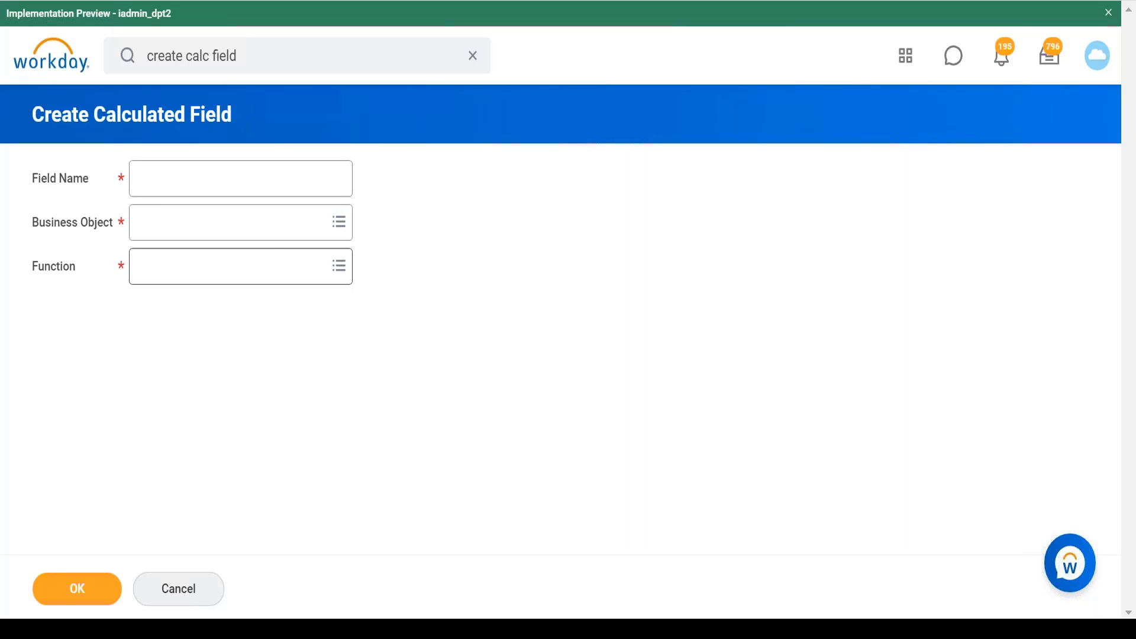
Name the calculated field CF Lookup Org role Absence partner for worker.
click(278, 173)
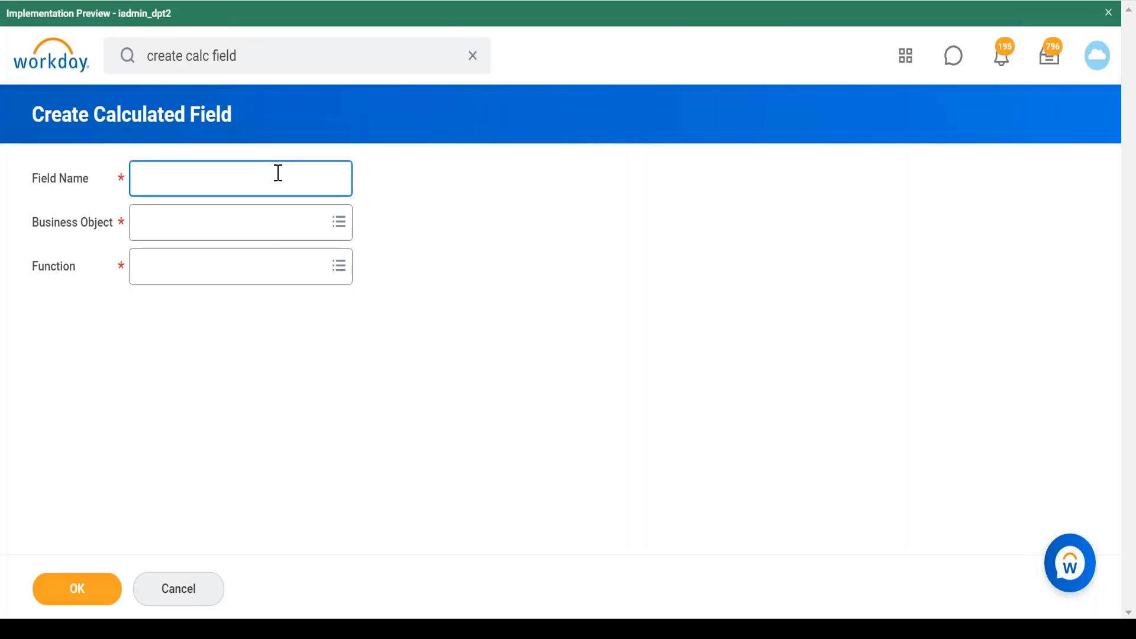
text(CF)
text(Lookup Org role)
click(267, 231)
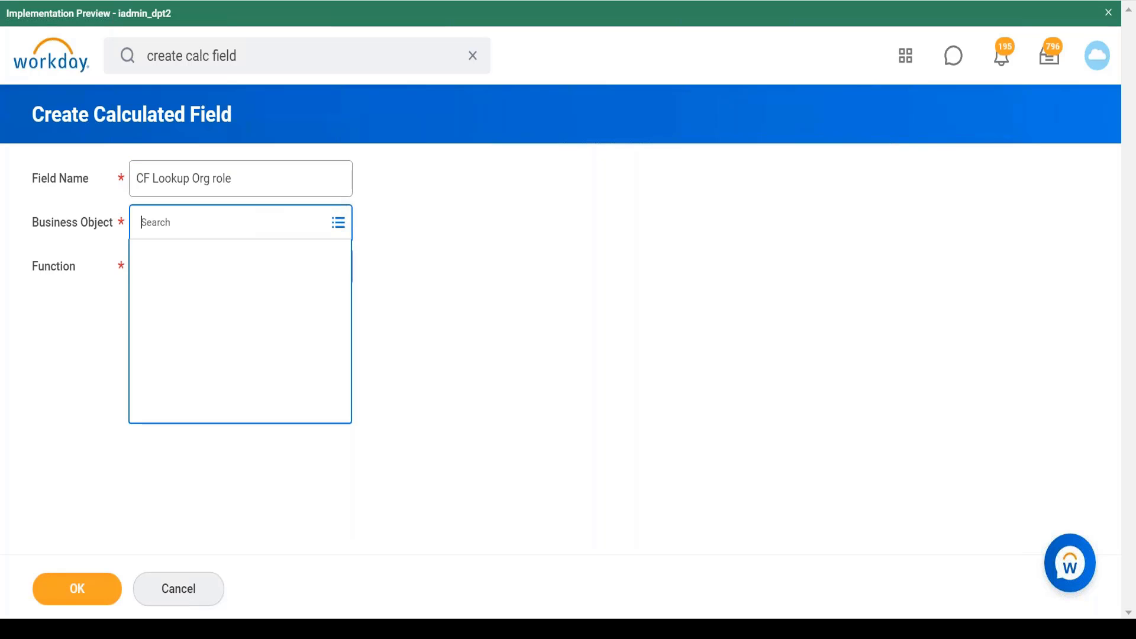
click(299, 183)
text(Abs)
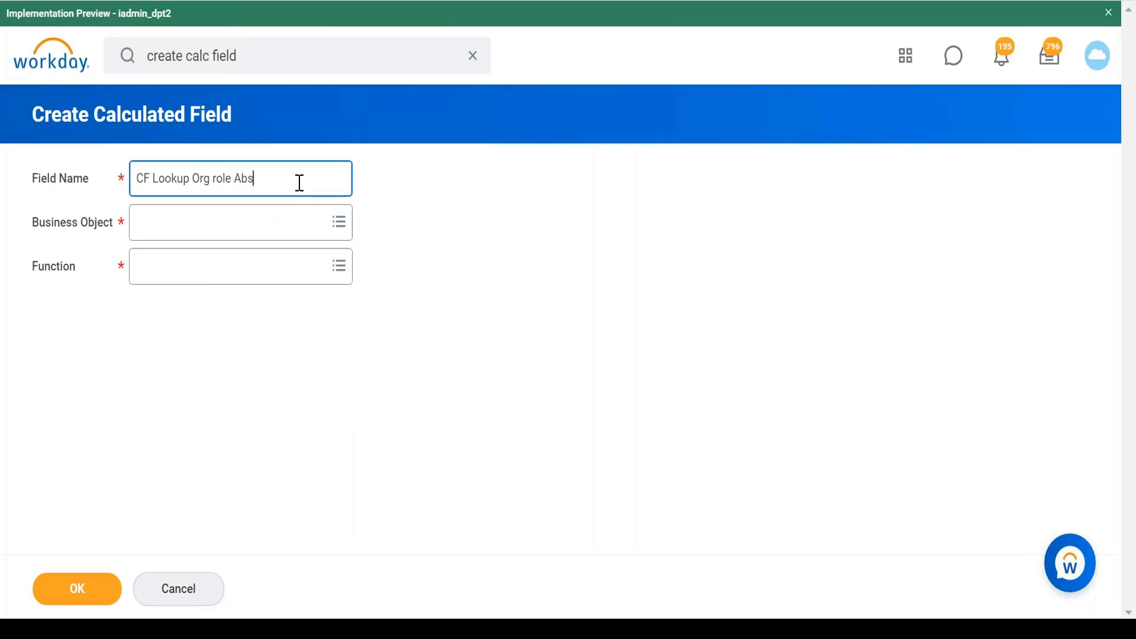
text(ence partner for worker)
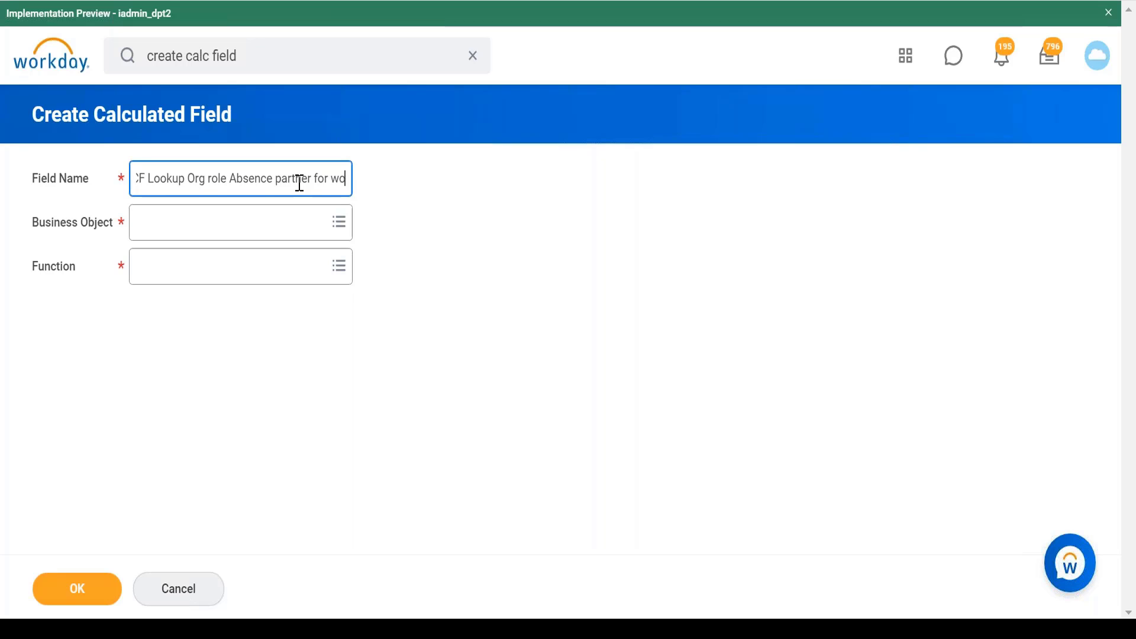
Set the calculated field's business object to Worker.
click(283, 233)
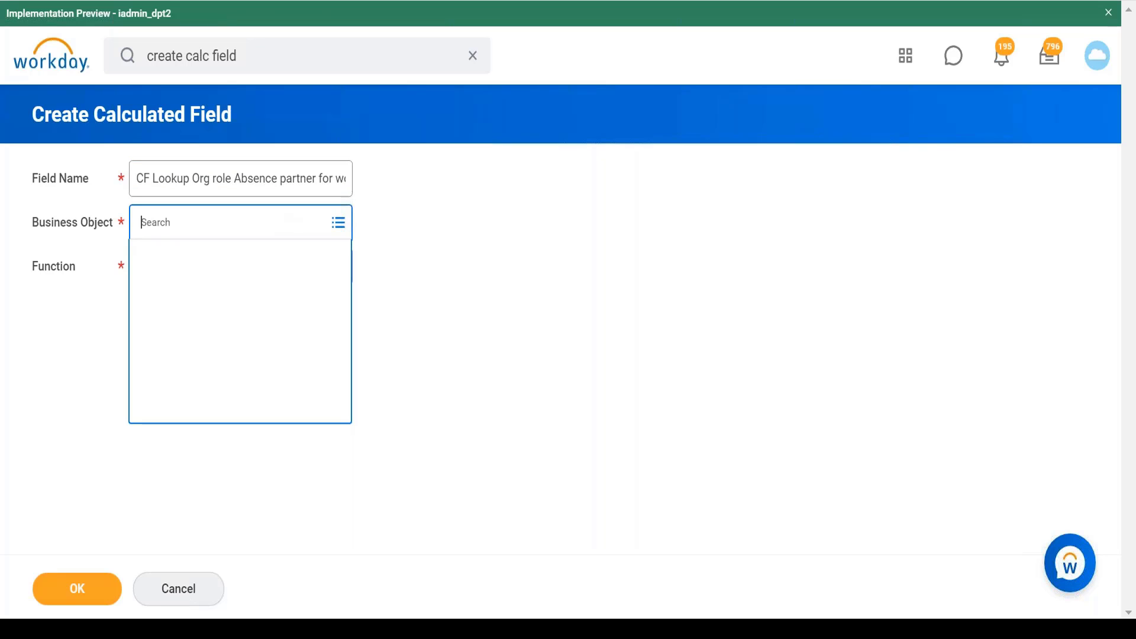
text(worker)
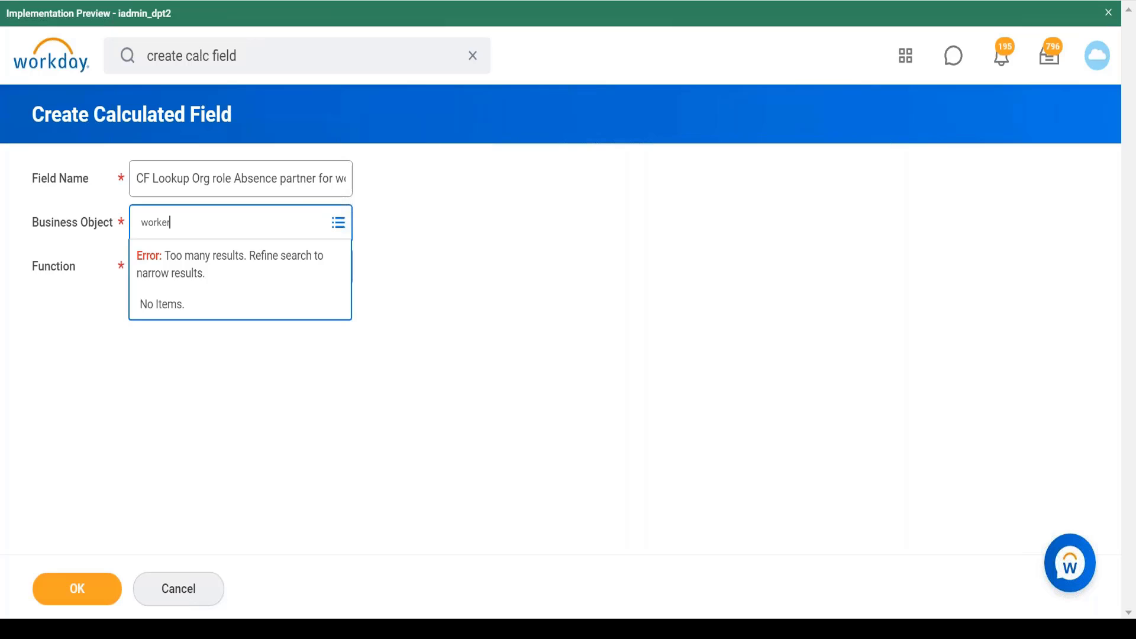
key(Return)
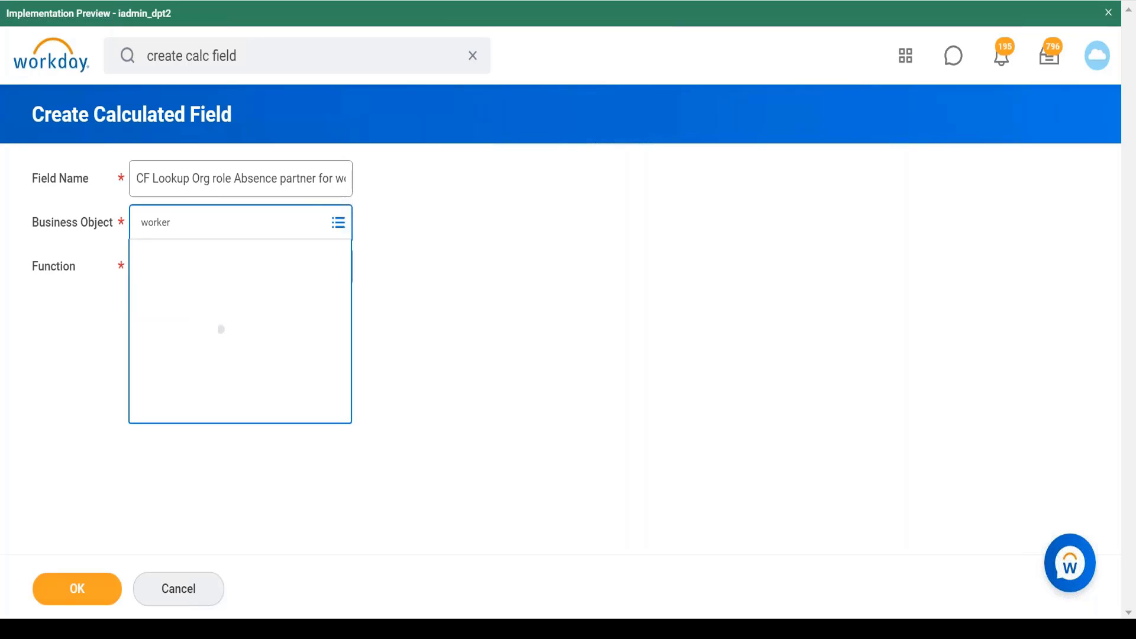
click(290, 297)
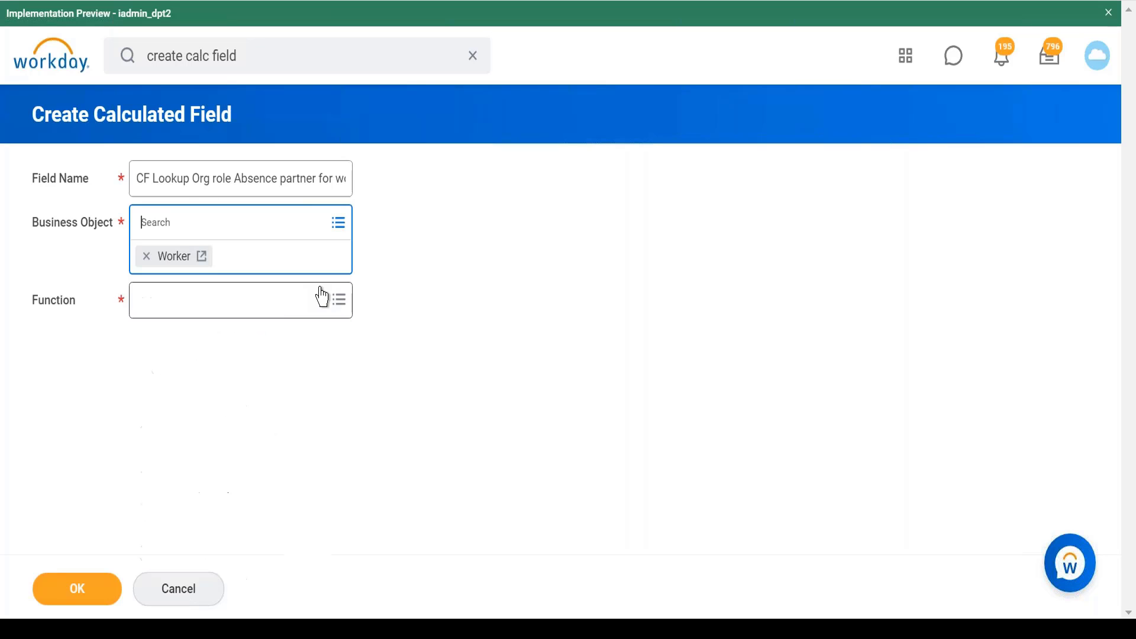
Choose Lookup Organizational Roles as the function and proceed to the field's calculation settings.
key(Tab)
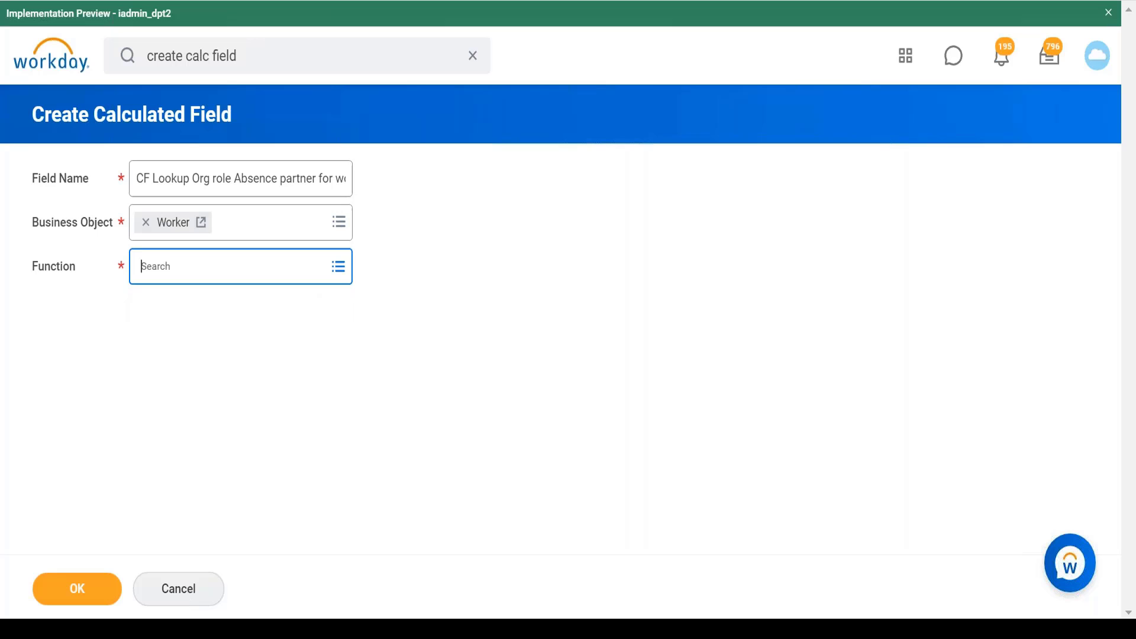
click(337, 276)
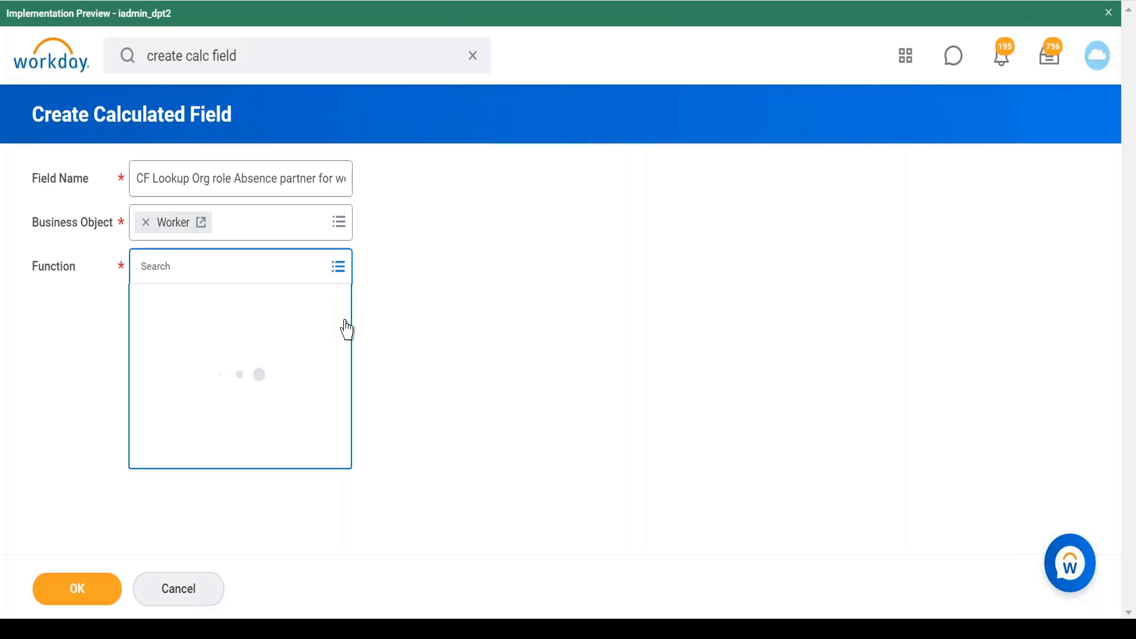
scroll(348, 355, down, 5)
drag(350, 433, 346, 489)
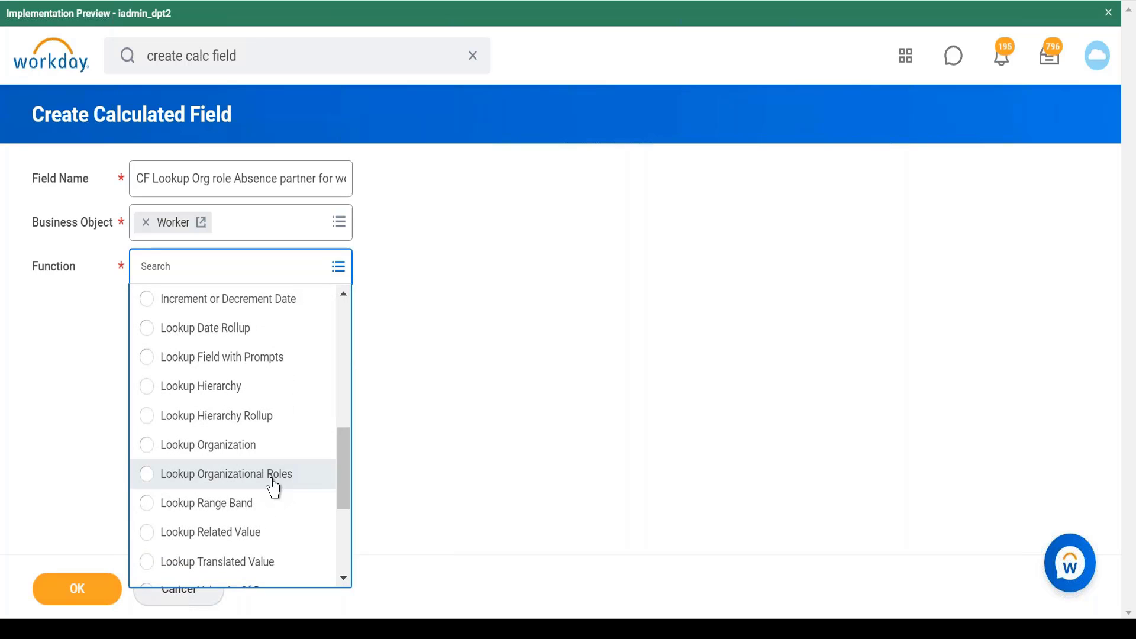
click(274, 482)
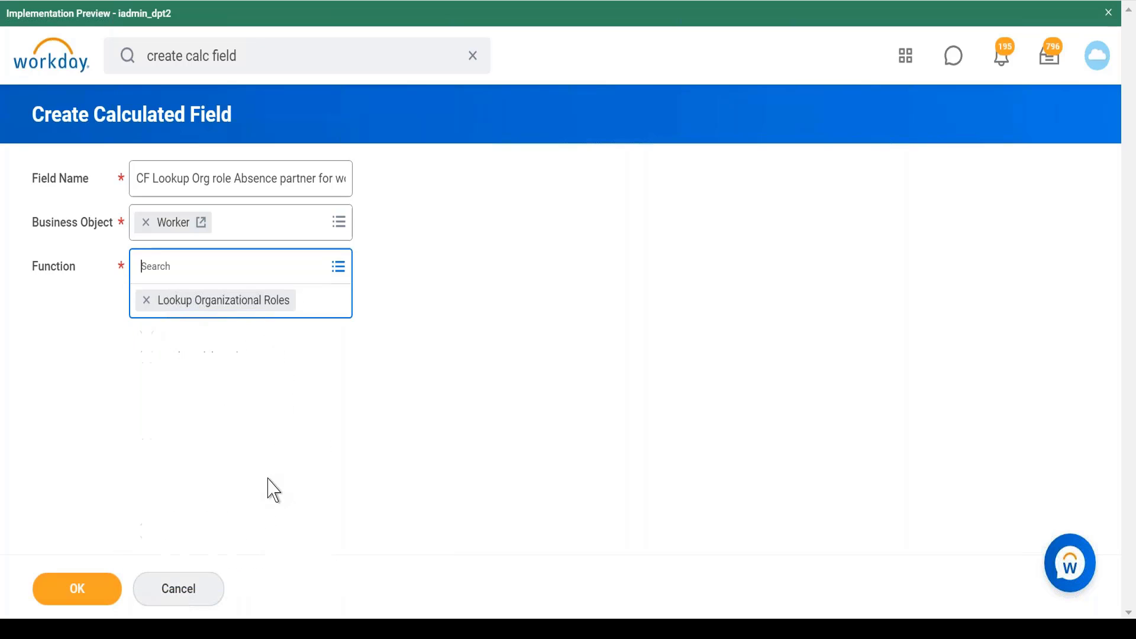
click(92, 586)
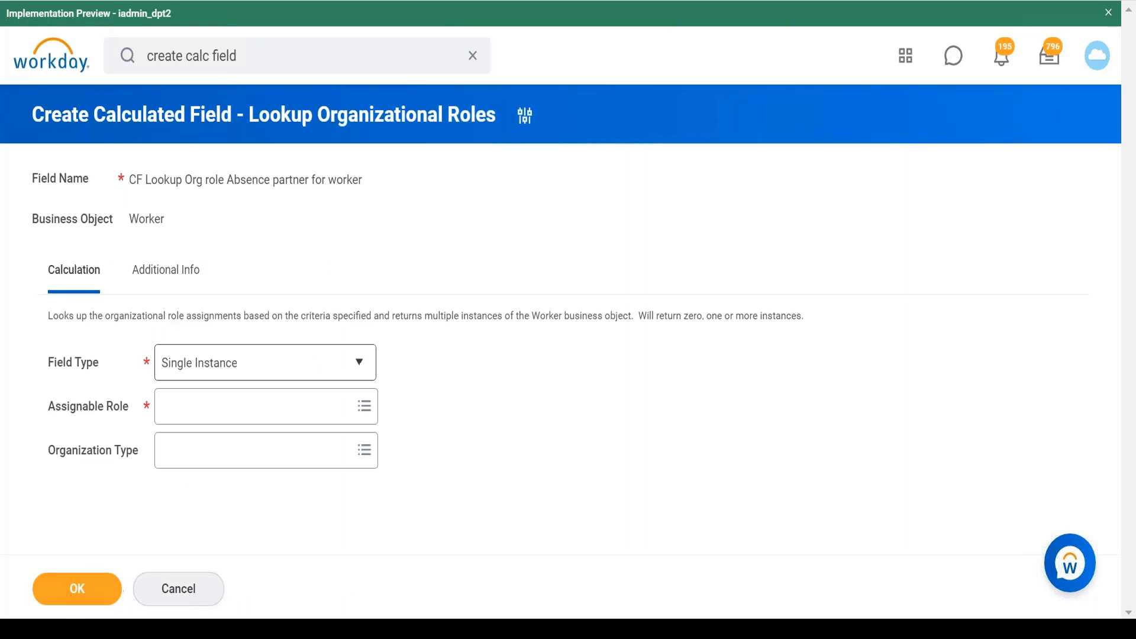
Keep the field type as Single Instance and select Absence Partner as the assignable role.
click(326, 372)
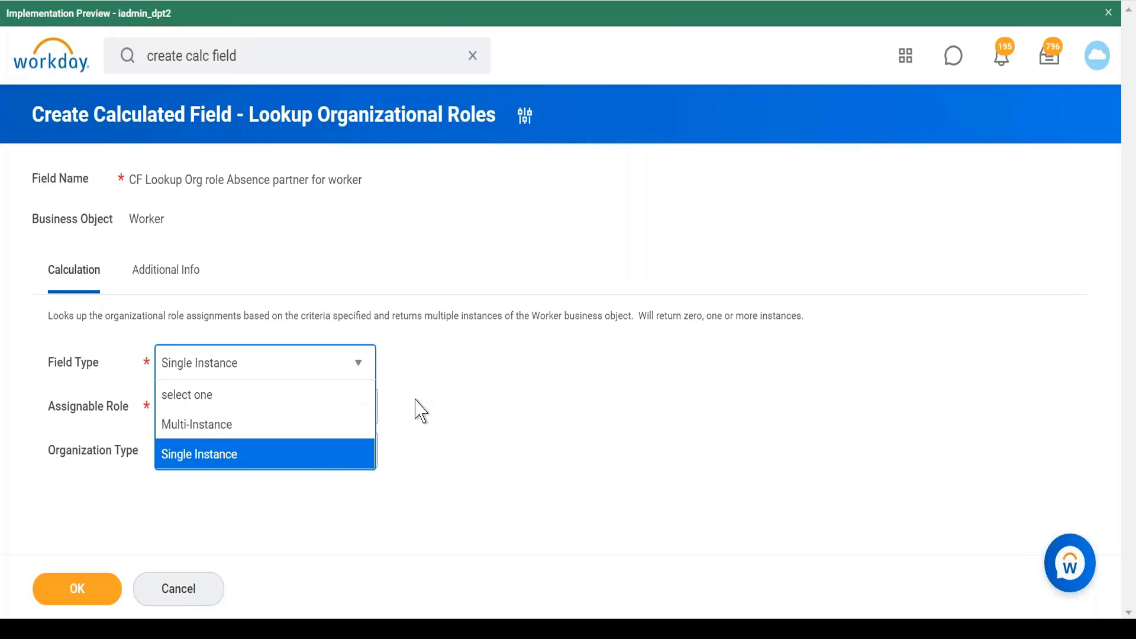
click(487, 406)
click(332, 418)
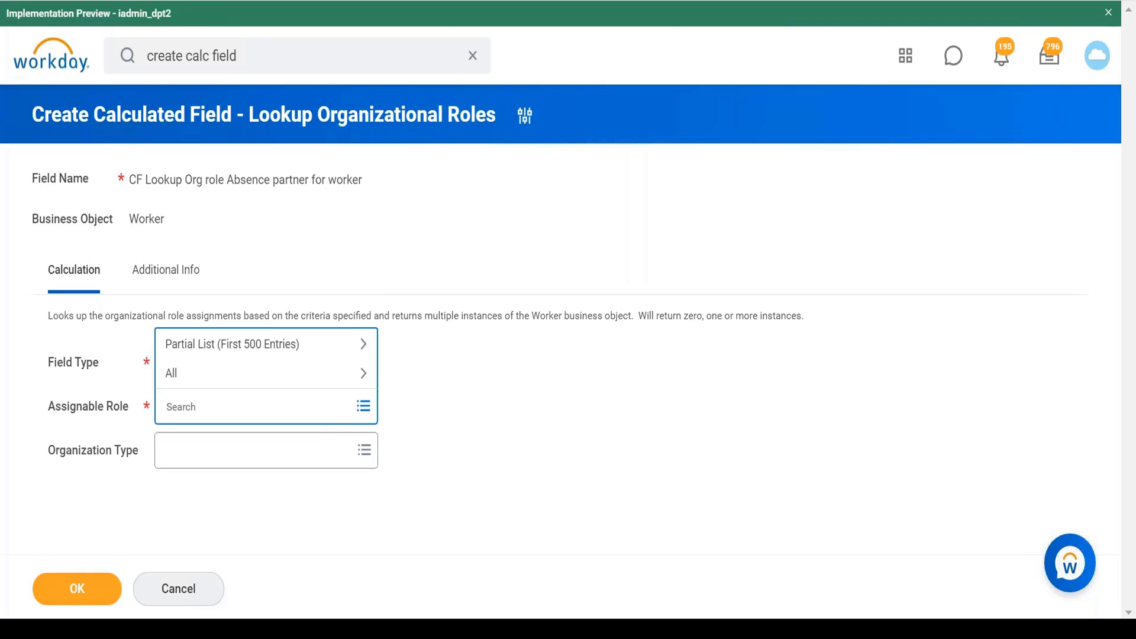
text(absence partner)
key(Return)
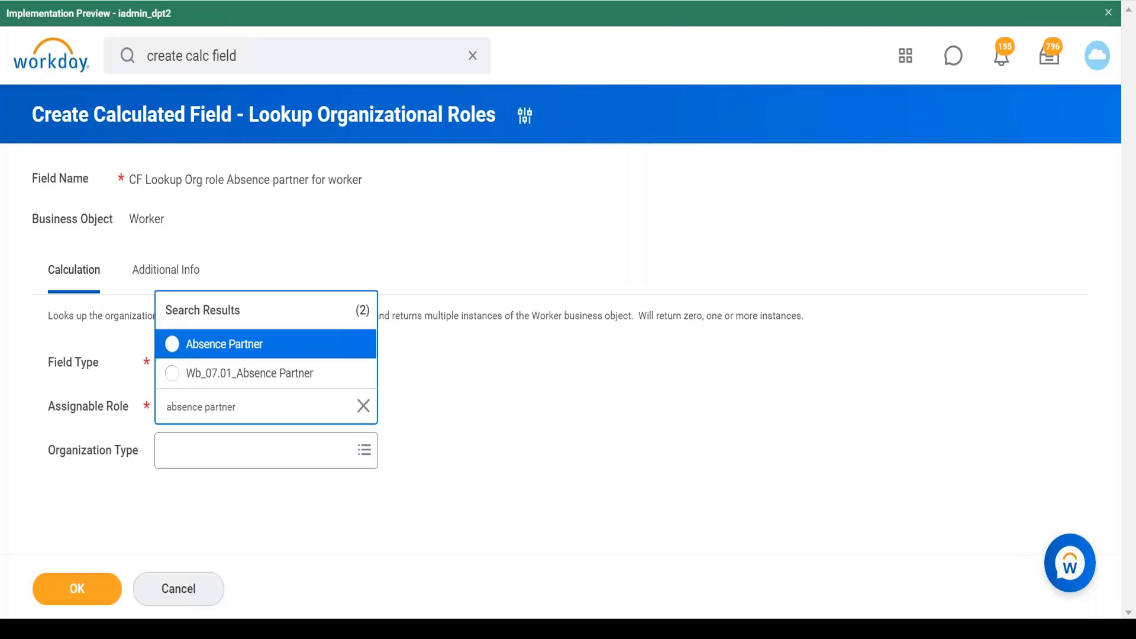
click(288, 351)
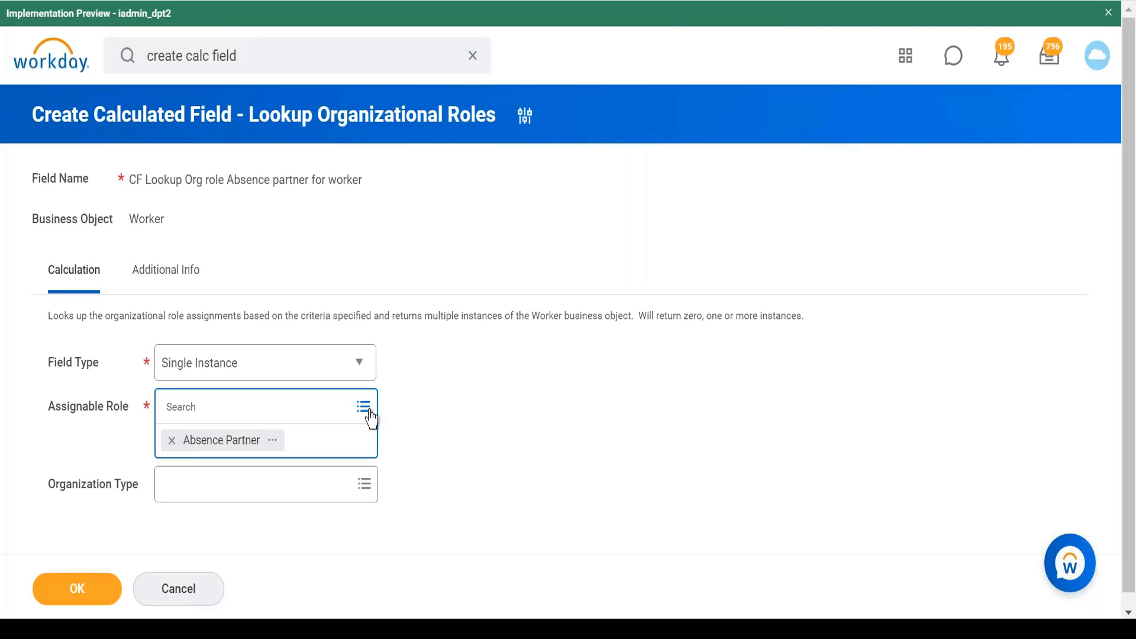
Try to replace the Absence Partner assignable role with a compensation admin role.
click(174, 441)
click(246, 406)
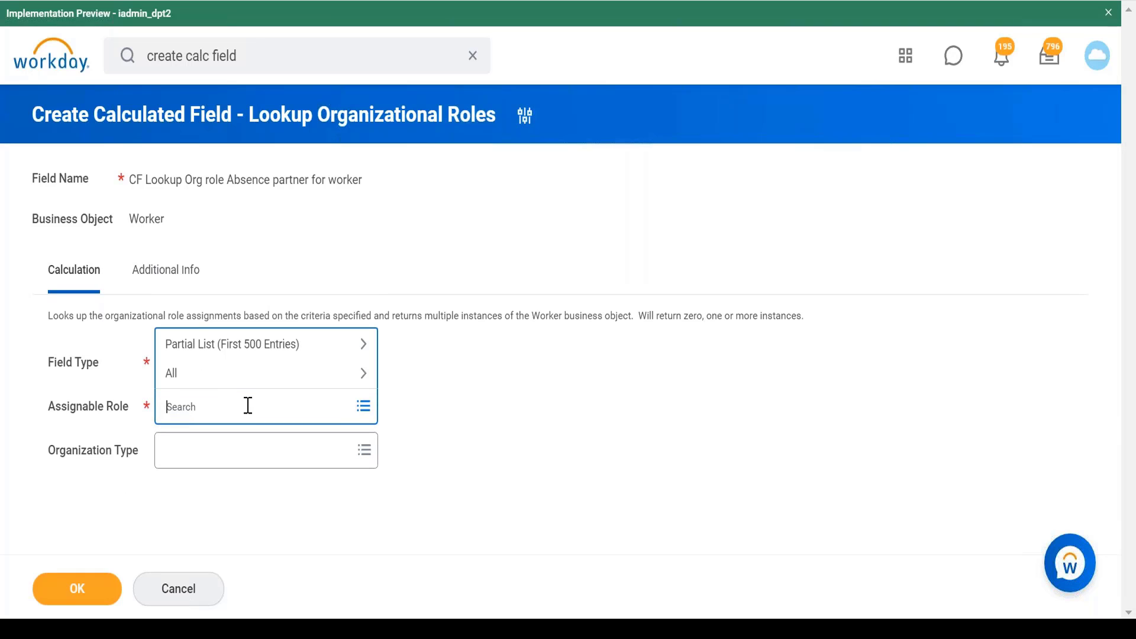
text(compensation admin)
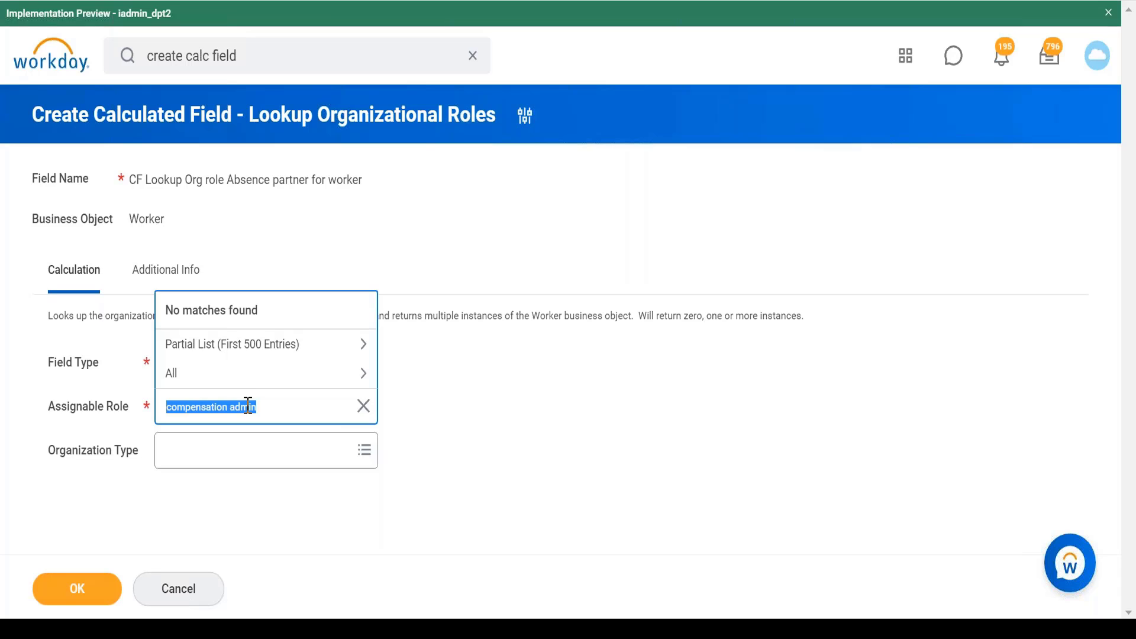
Restore Absence Partner as the assignable role by searching for absence partner.
text(absenc)
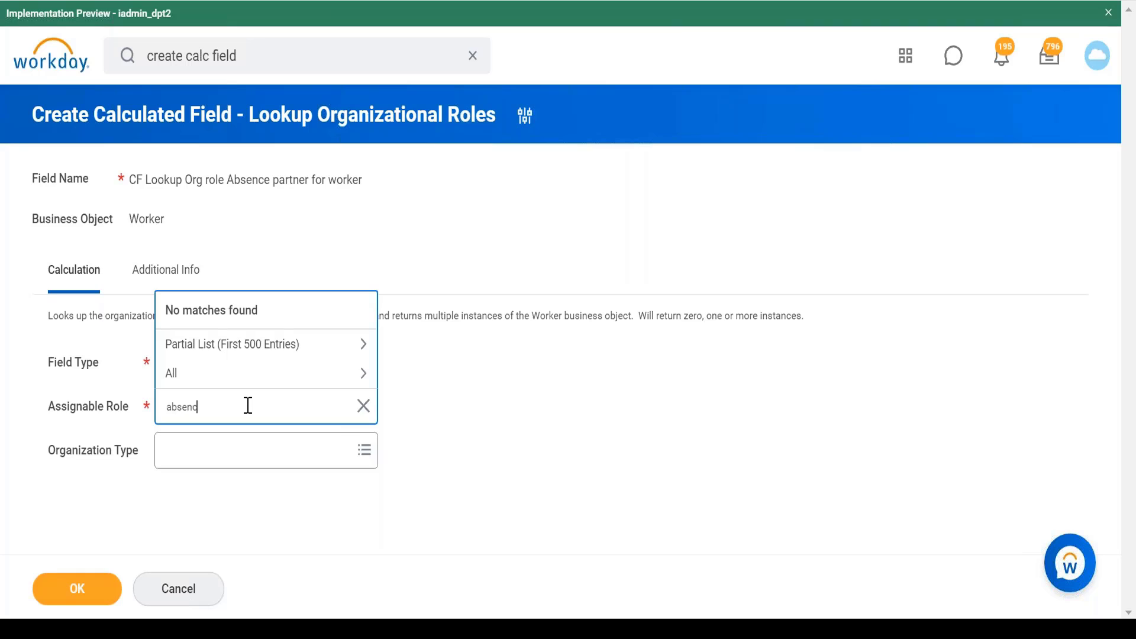
text(e partner)
key(Return)
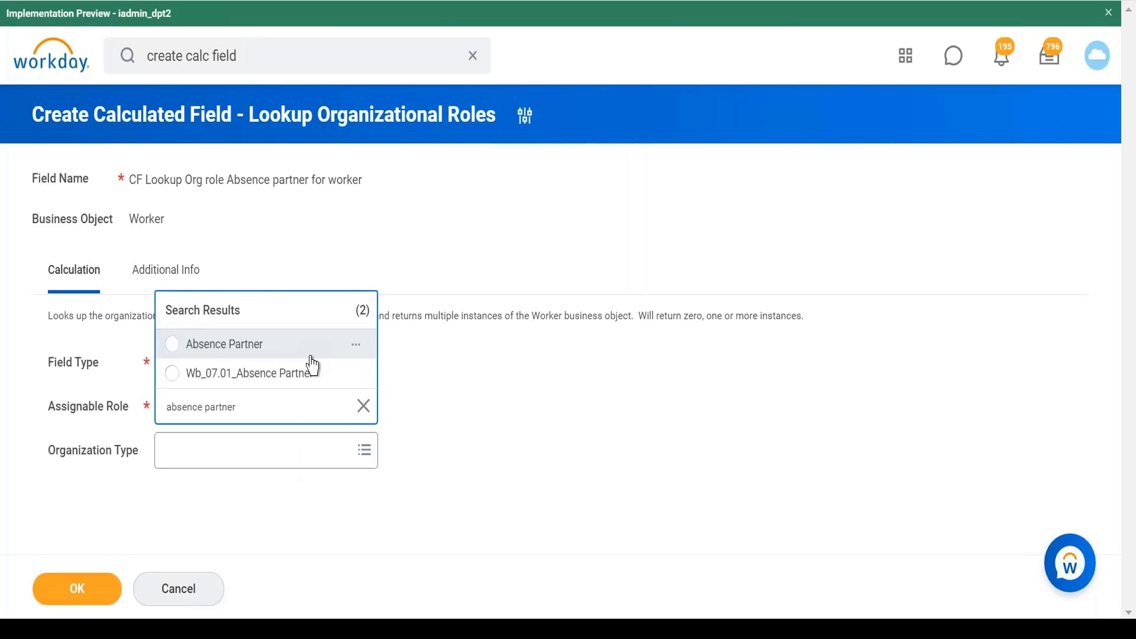
click(172, 344)
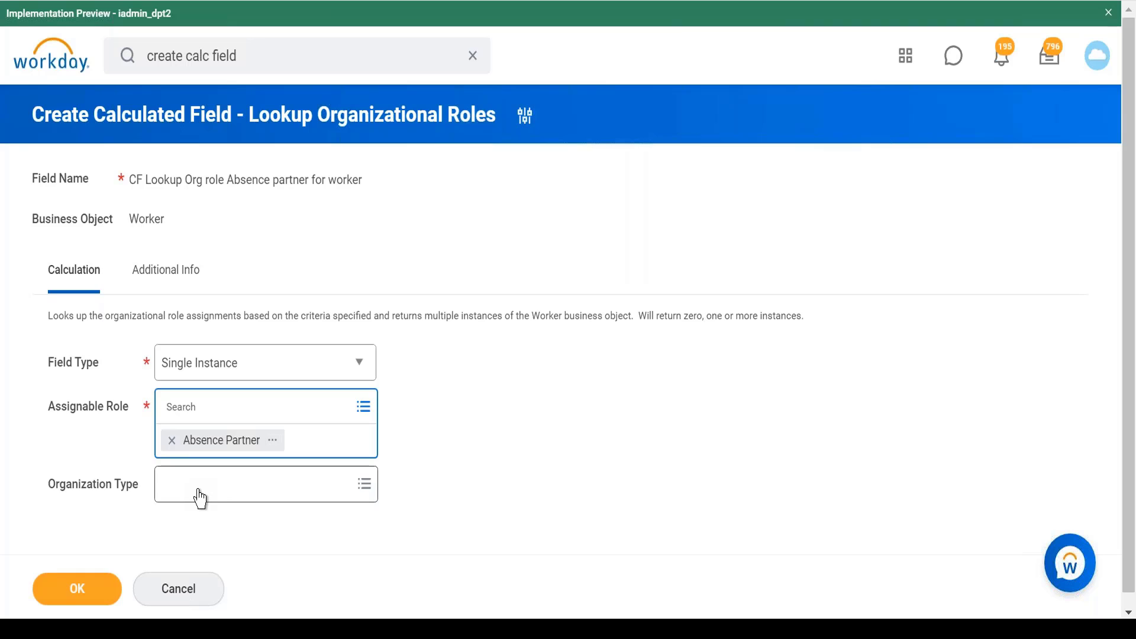
Set the organization type to Supervisory by searching for sup org, and save the calculated field.
click(232, 493)
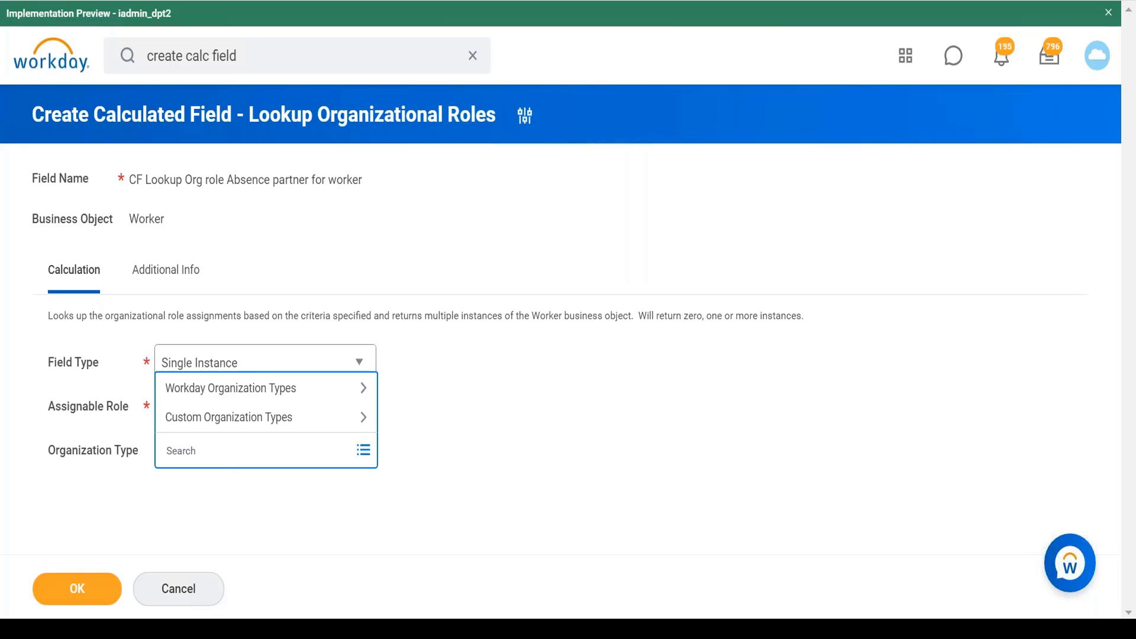
text(sup org)
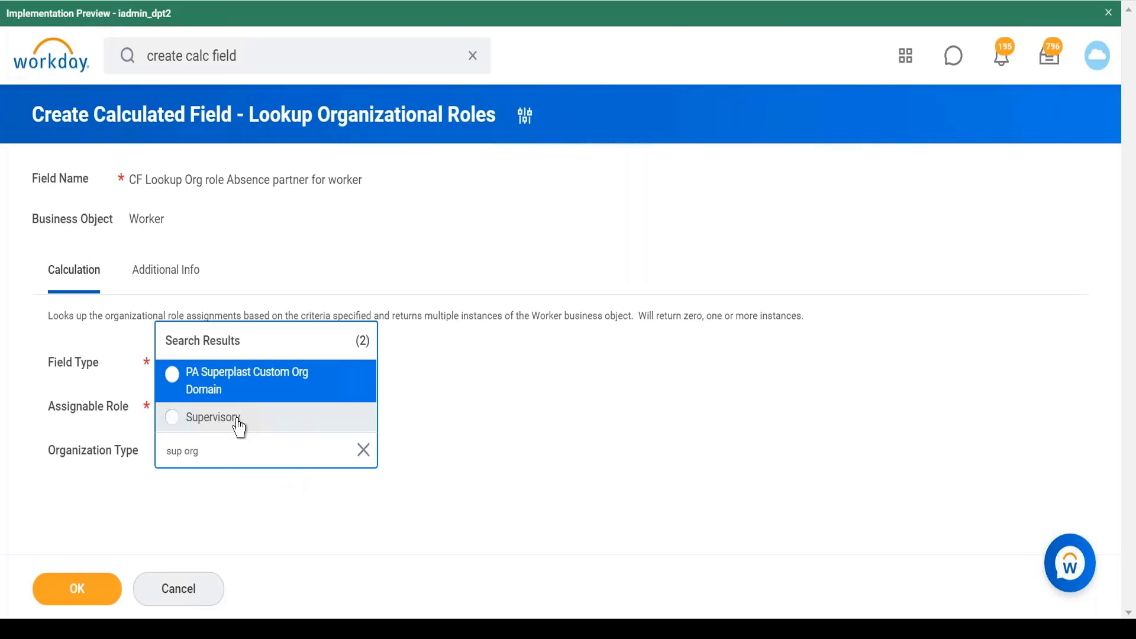
click(172, 417)
click(92, 596)
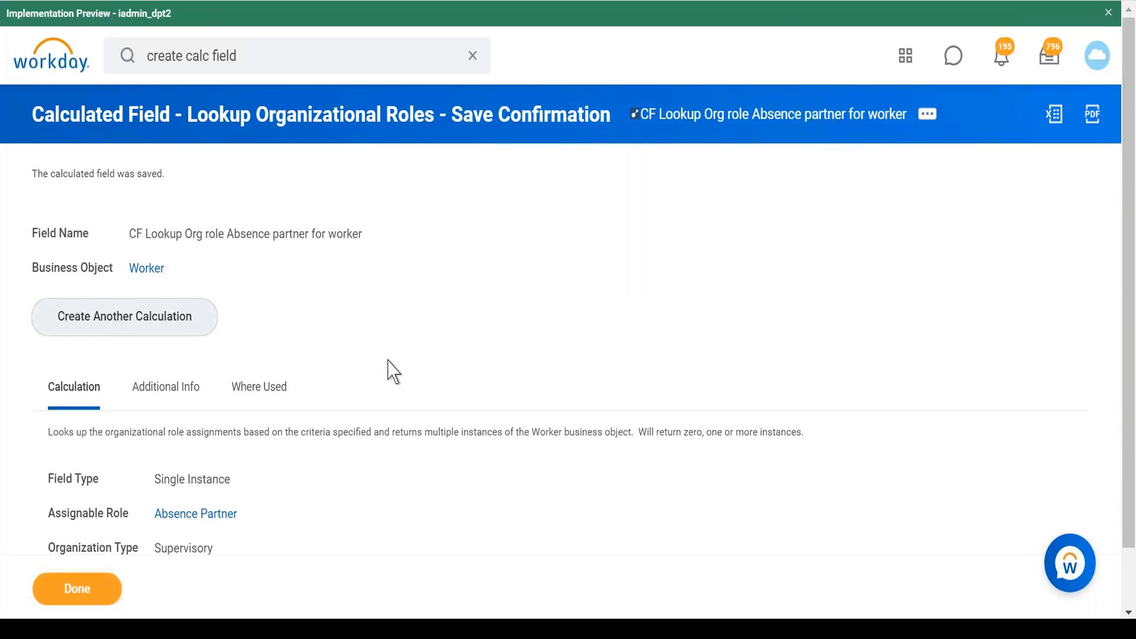
scroll(394, 372, down, 1)
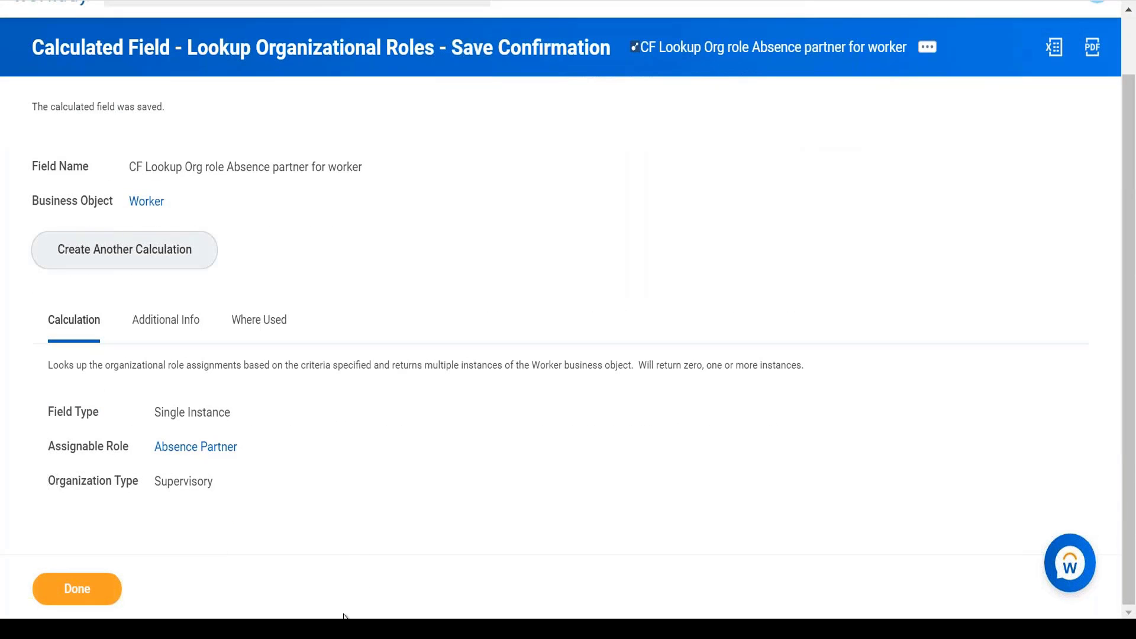
Check the list of calculation functions in the Notepad++ notes and return to the Workday save confirmation.
click(409, 629)
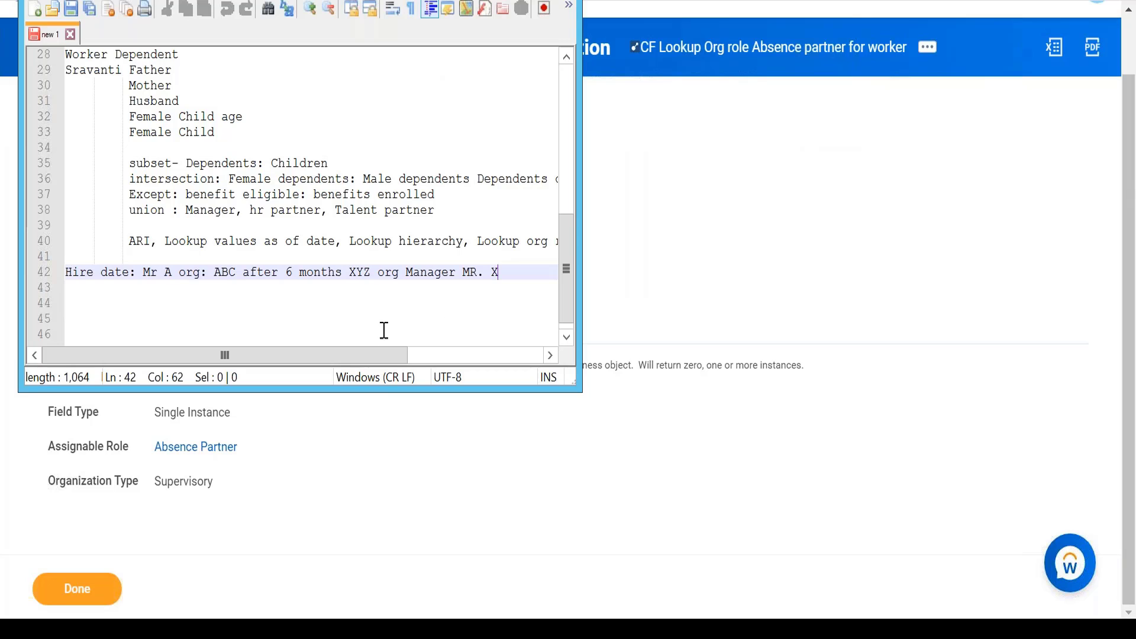
drag(373, 356, 542, 353)
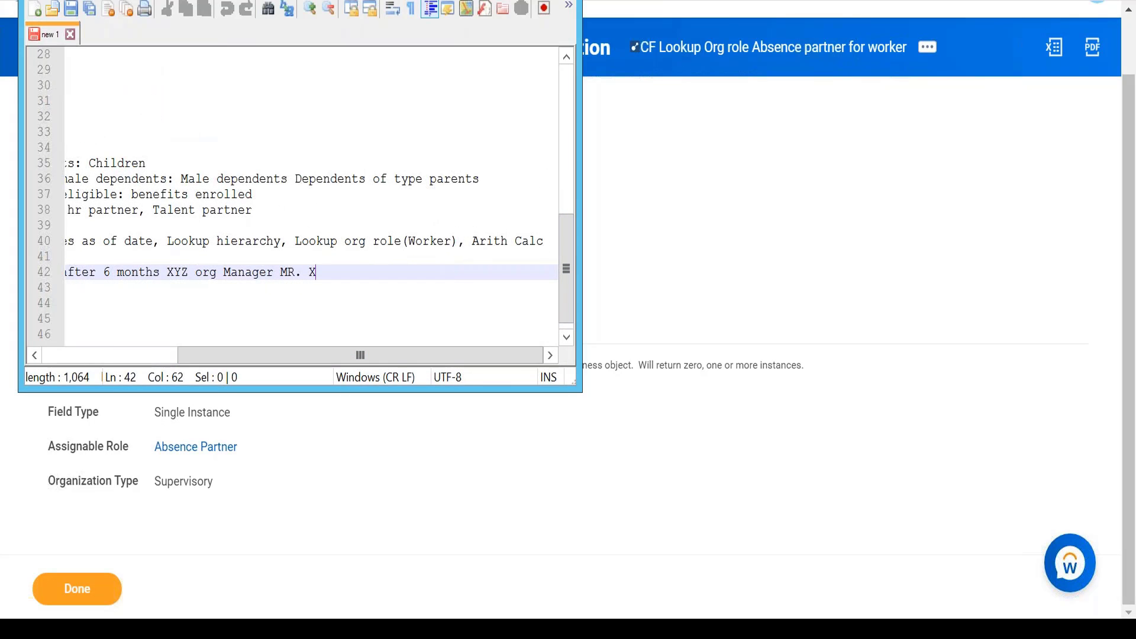
click(496, 1)
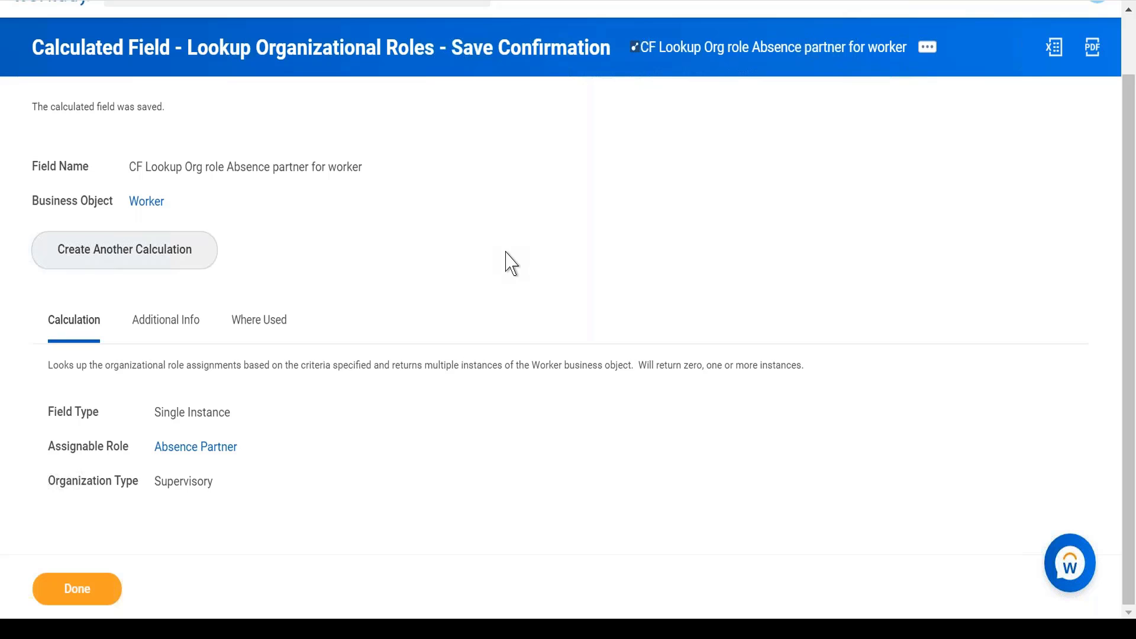
scroll(510, 263, up, 1)
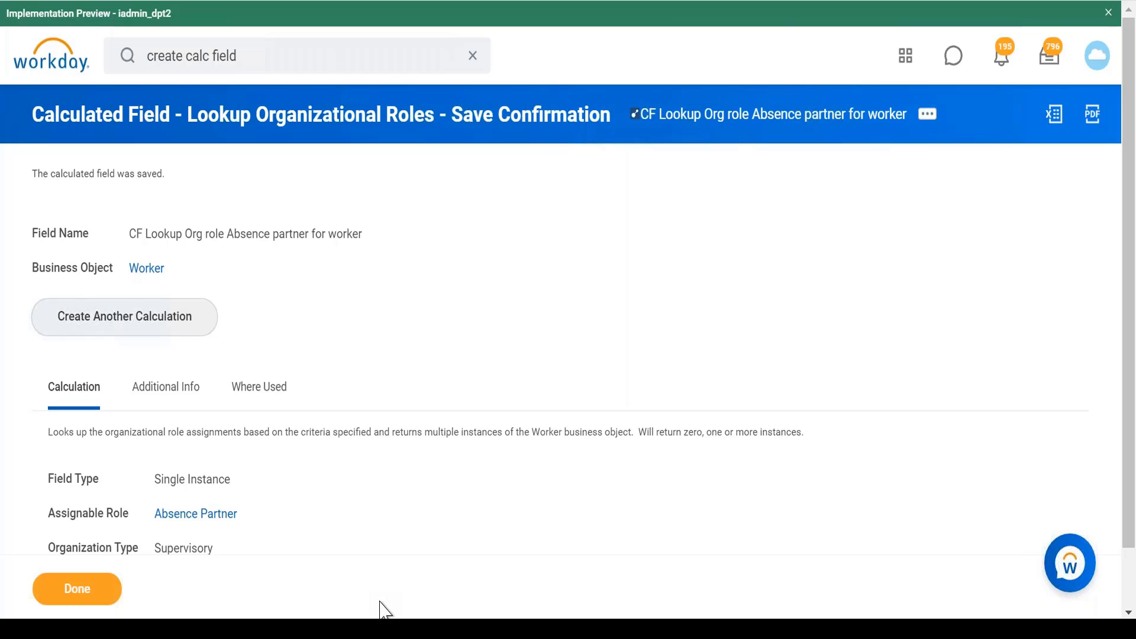
In the Notepad++ notes, add the line "Salary field is always annual = pull the salary of worker quarter" below the hire date line.
click(383, 629)
key(Return)
key(Return)
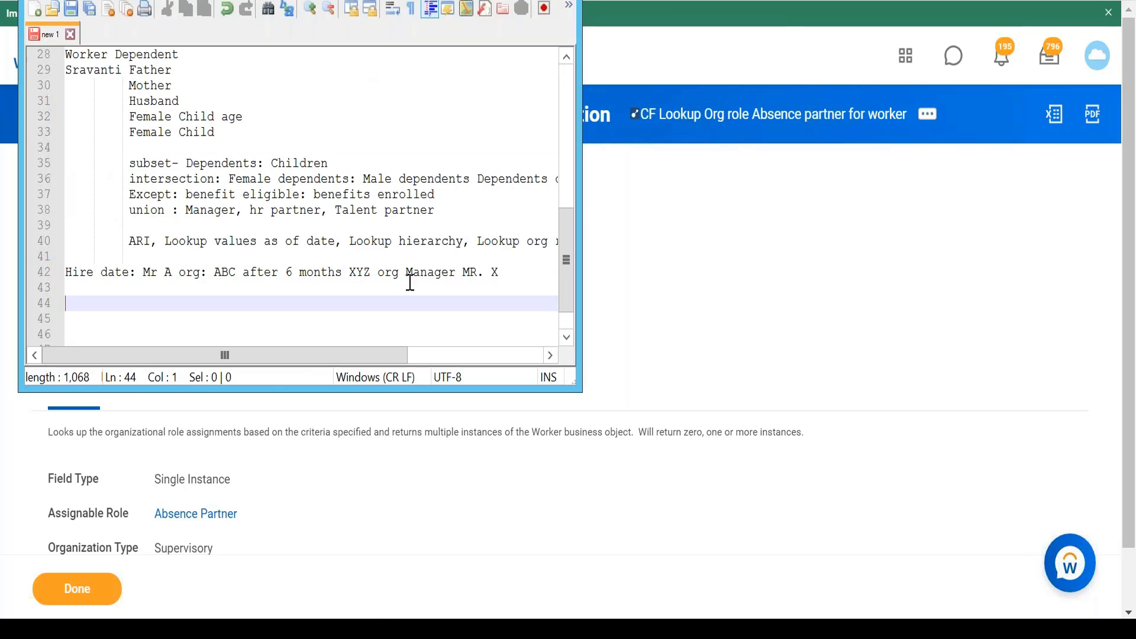
text(Salary field is a)
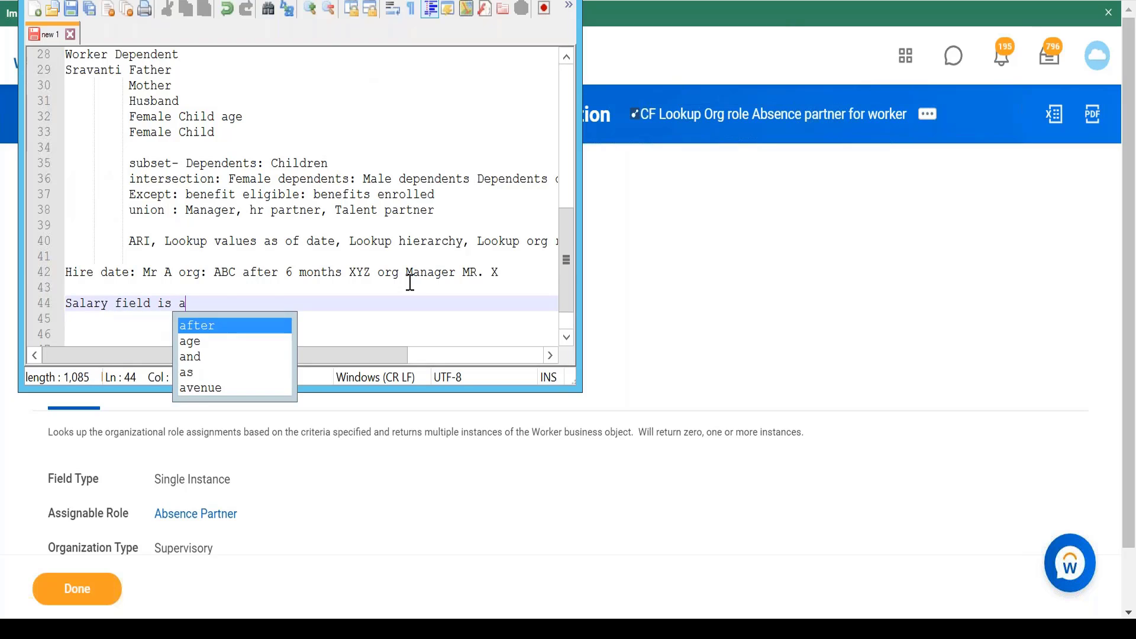
text(lways annua)
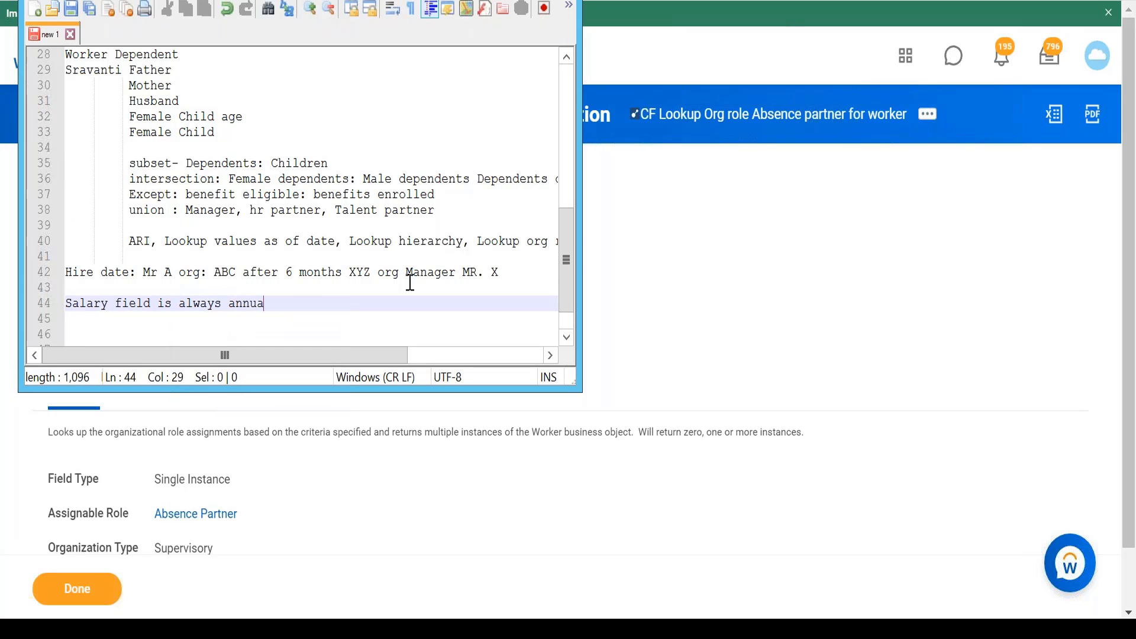
text(l = pull the salary of worker)
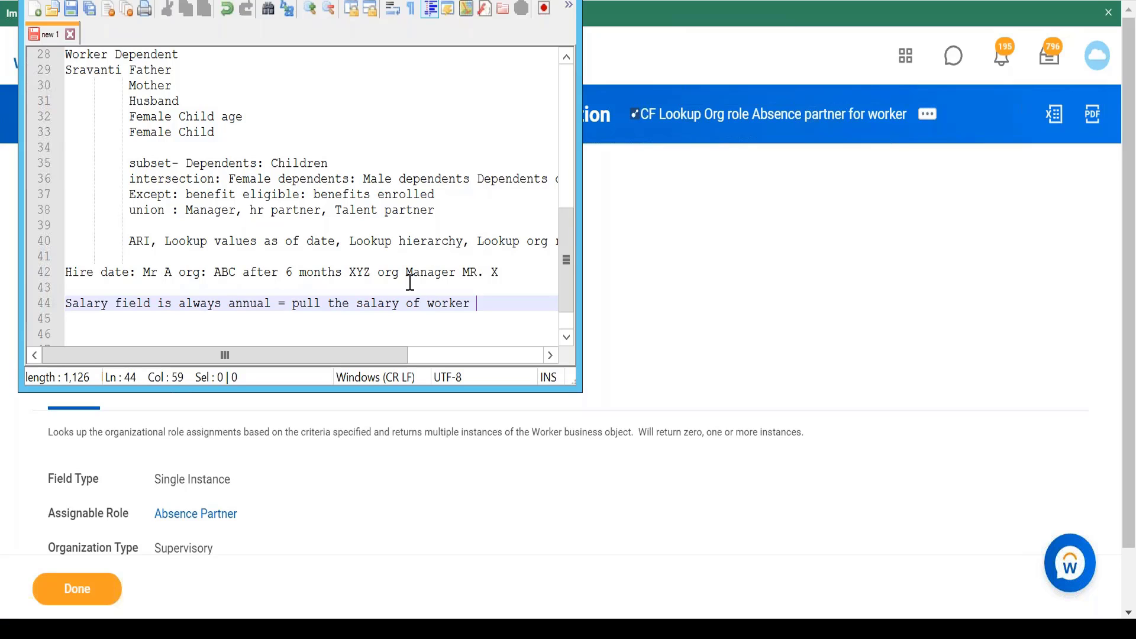
text(quarter)
Add the note lines "annual salary /12= monthly" and "multiply it by 3" below the salary line.
key(Return)
text(annu)
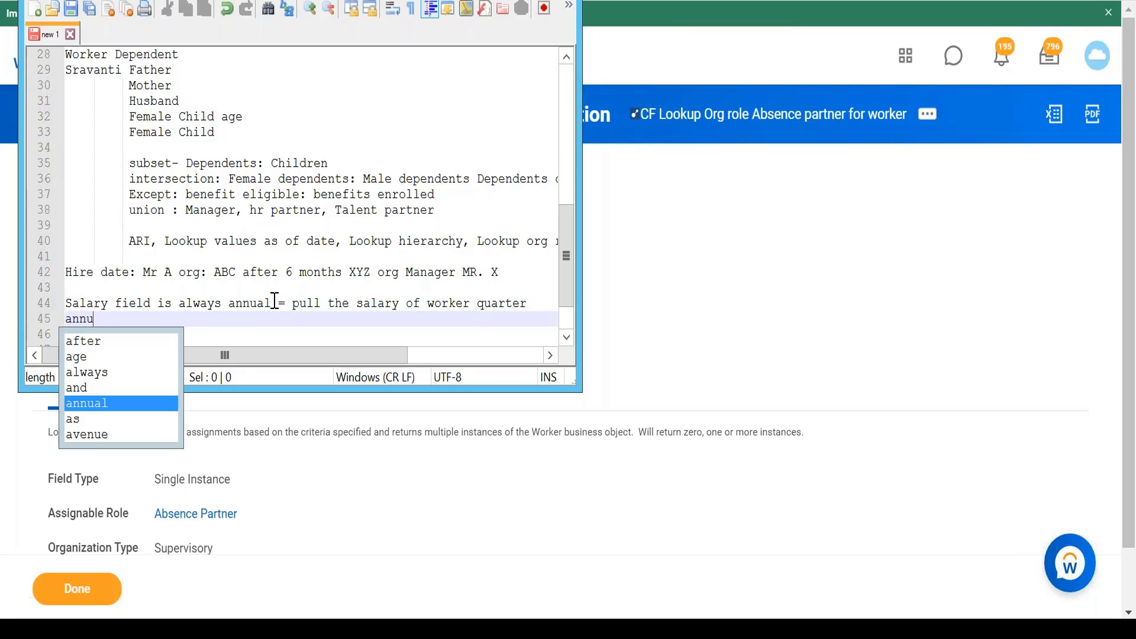
text(al salar)
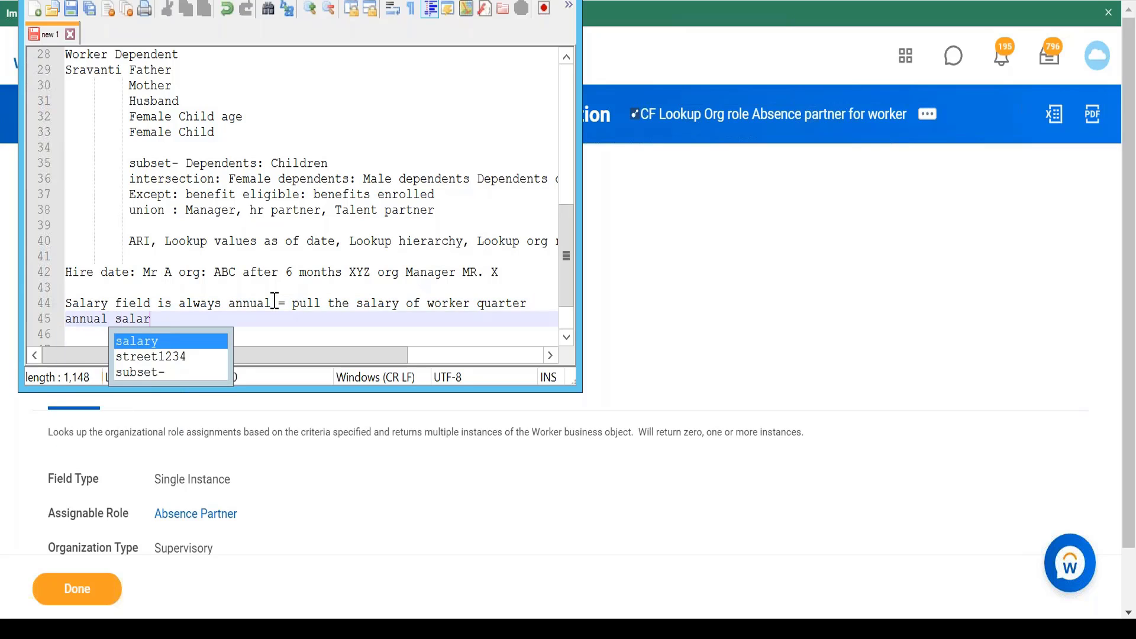
text(y /12)
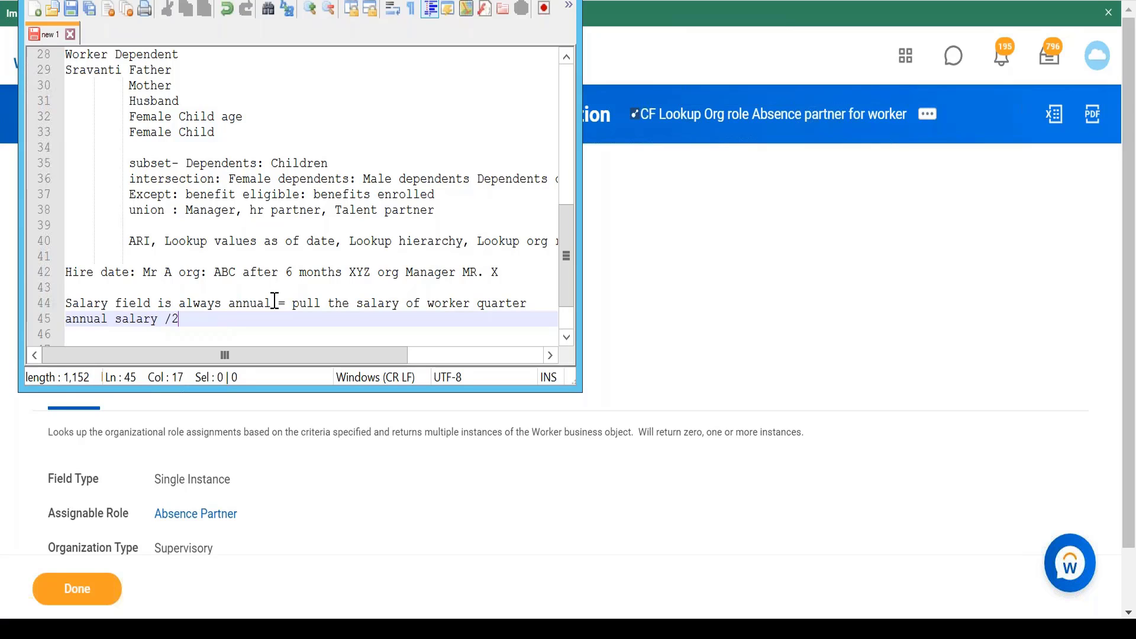
text(= monthly)
key(Return)
text(multiply)
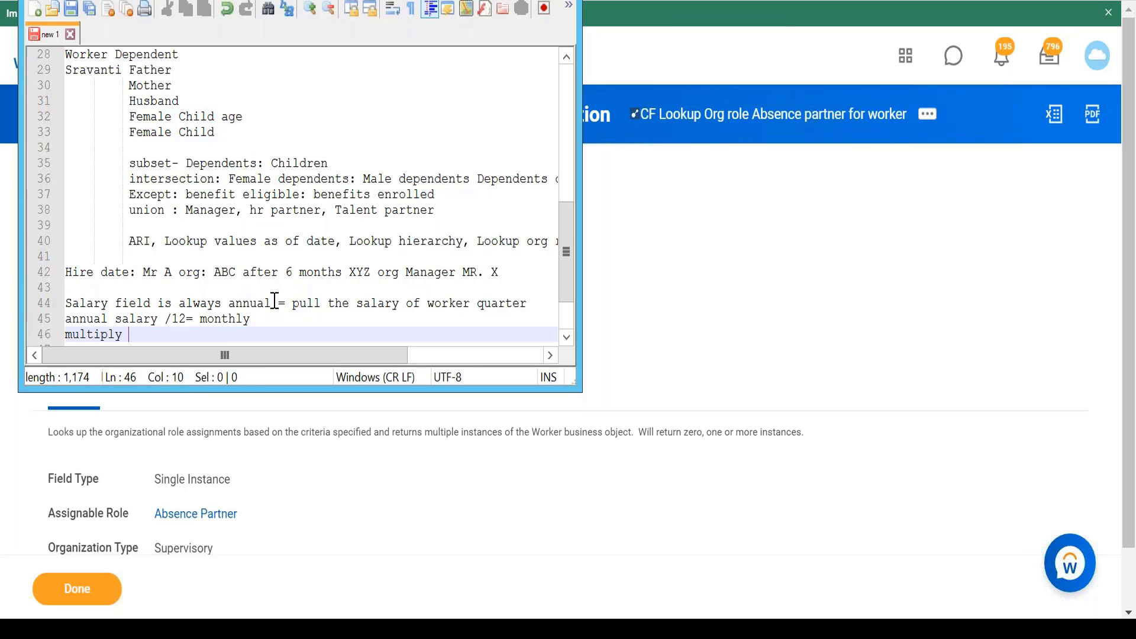
text( it by 3)
key(Return)
Add the alternative method to the notes as the lines "or" and "Divide annual salary by 4".
text(org)
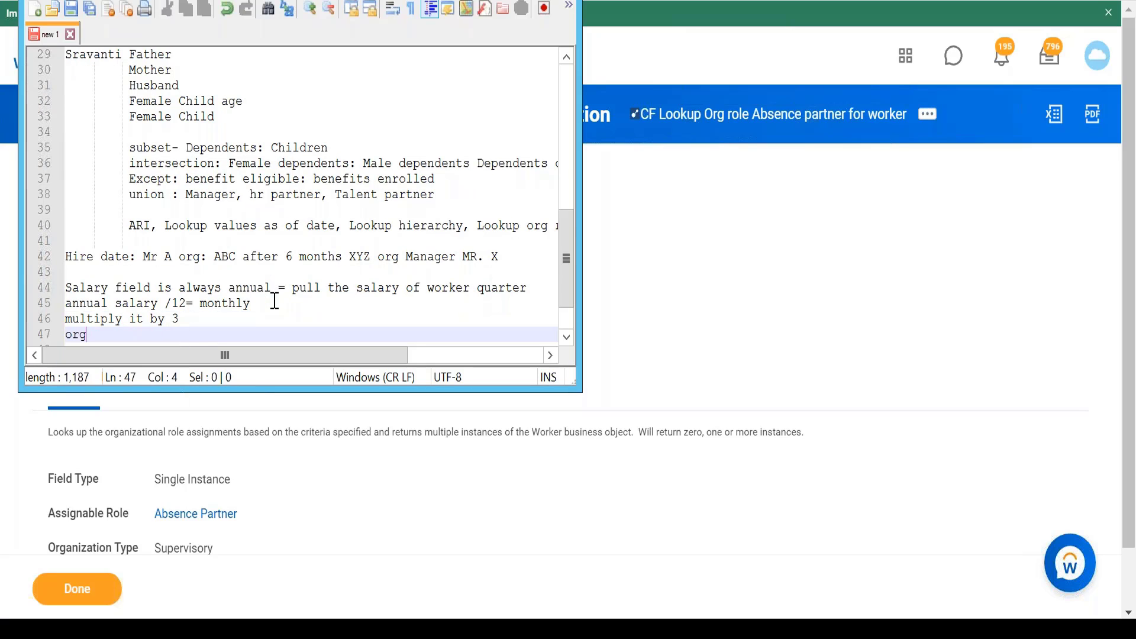
key(BackSpace)
key(Return)
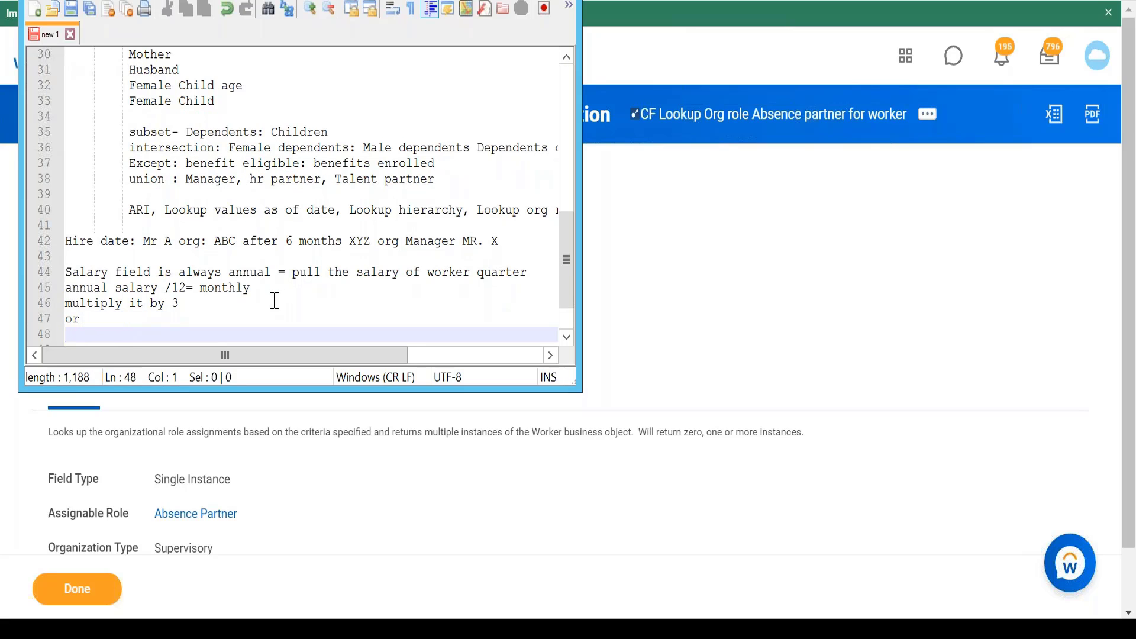
text(Dic)
key(BackSpace)
text(vide a)
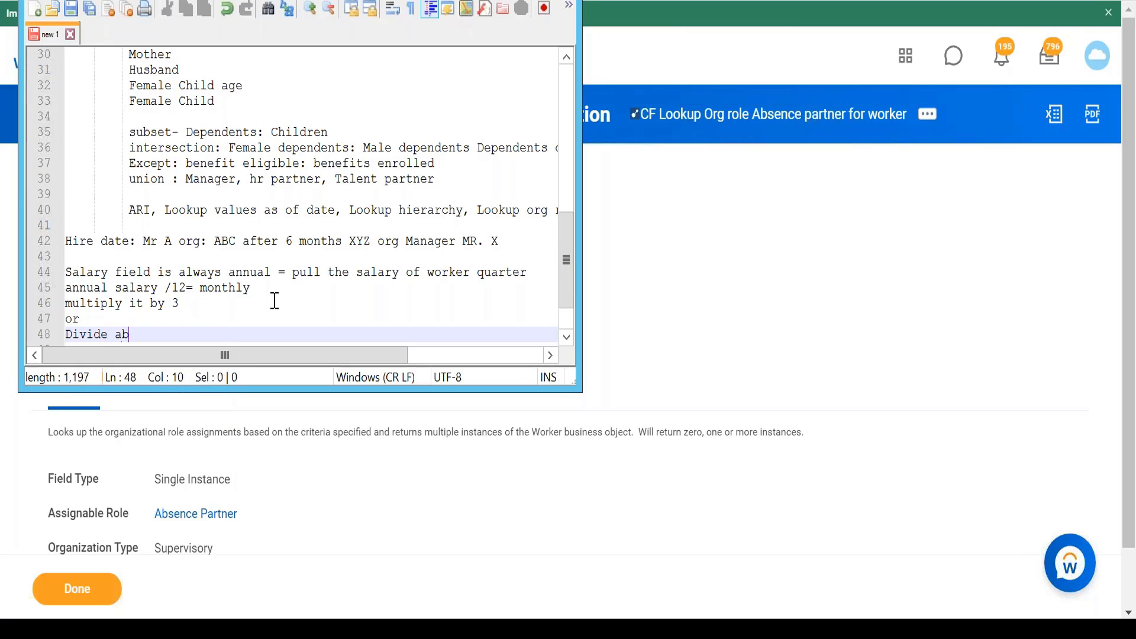
key(BackSpace)
text(nnual )
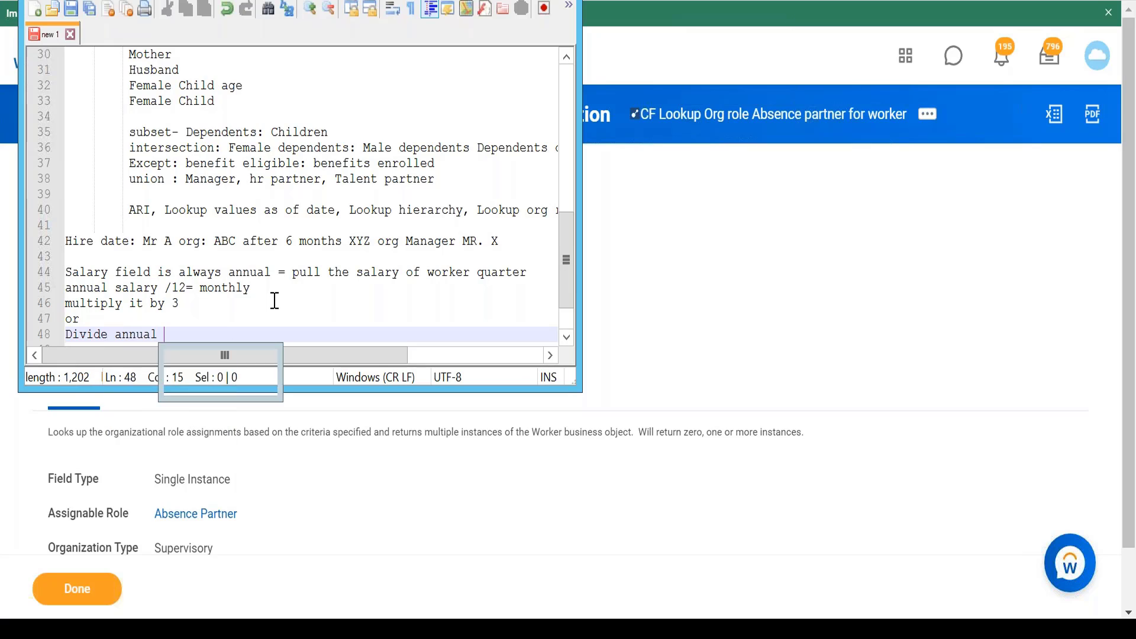
text(salary)
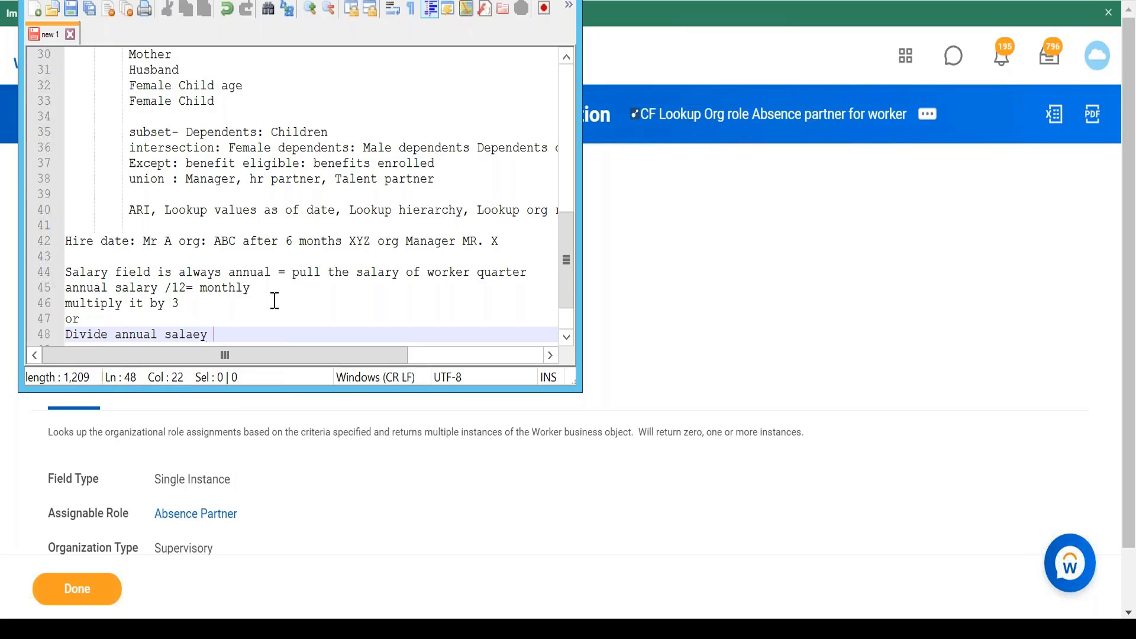
key(BackSpace)
key(BackSpace)
text(rt b)
key(BackSpace)
key(BackSpace)
key(BackSpace)
key(BackSpace)
text(ry by 4)
Switch back to Workday, start a new calculated field, and name it "CF Arith Calc Quarterly salary".
click(335, 431)
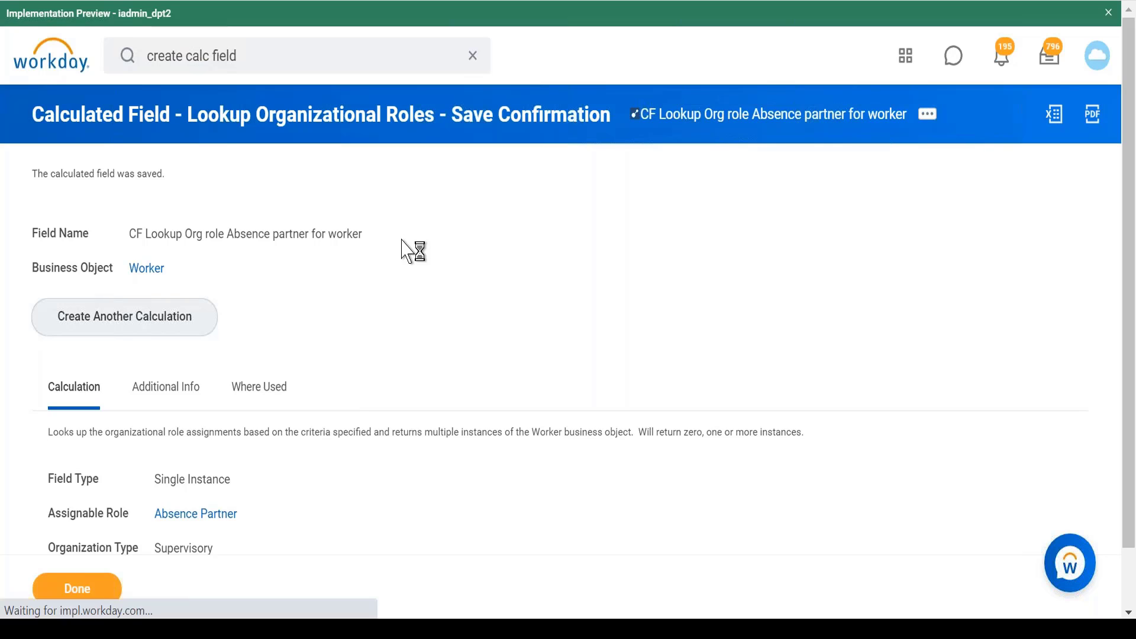
click(293, 253)
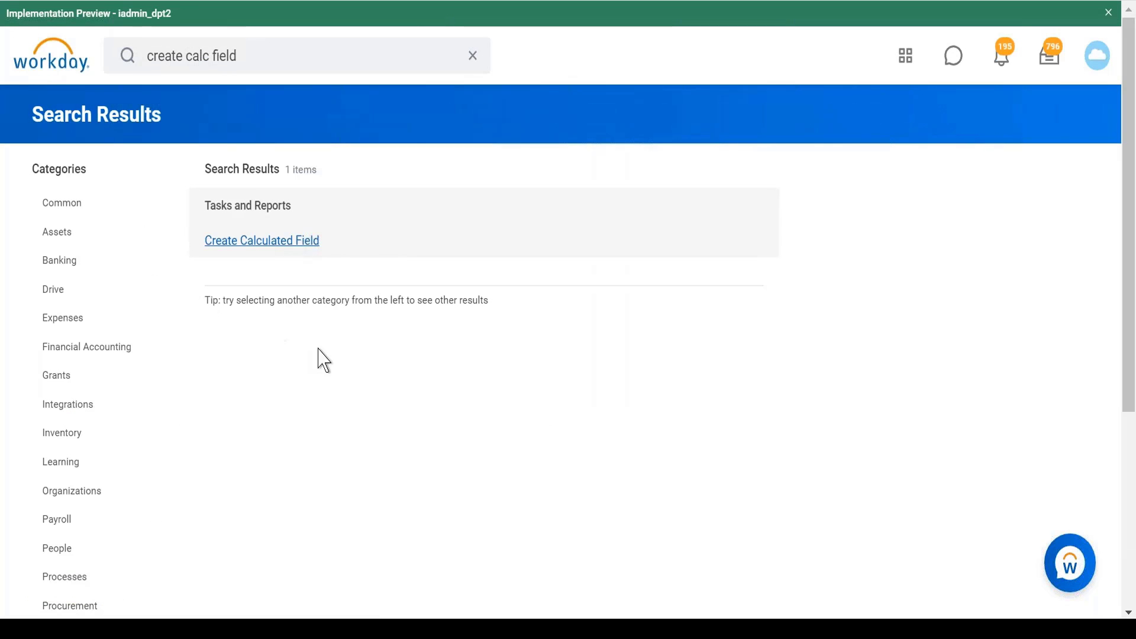
click(264, 180)
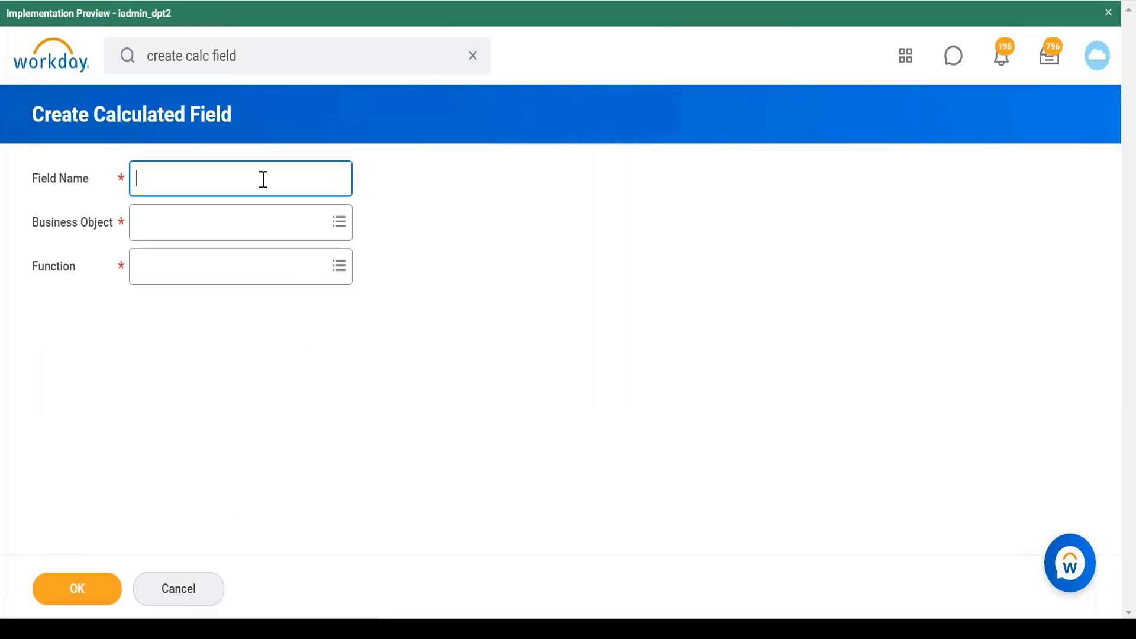
text(CF Arith Calc Quarterl;y)
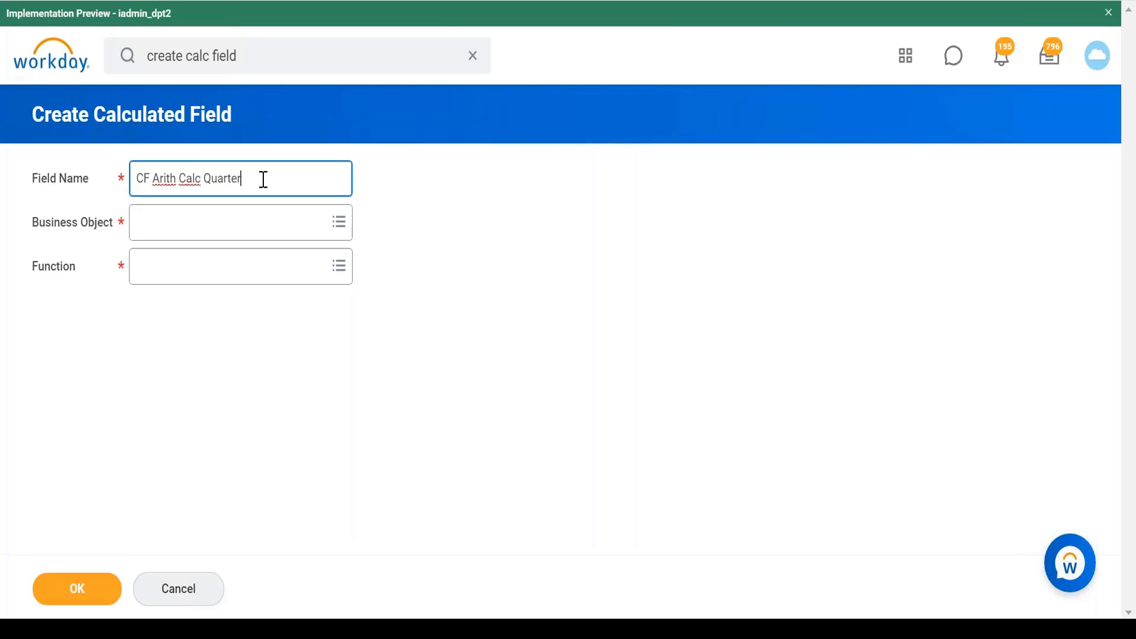
key(BackSpace)
key(BackSpace)
text(y salary)
Set the business object to Worker and the function to Arithmetic Calculation, and proceed to the calculation settings.
click(270, 227)
text(work)
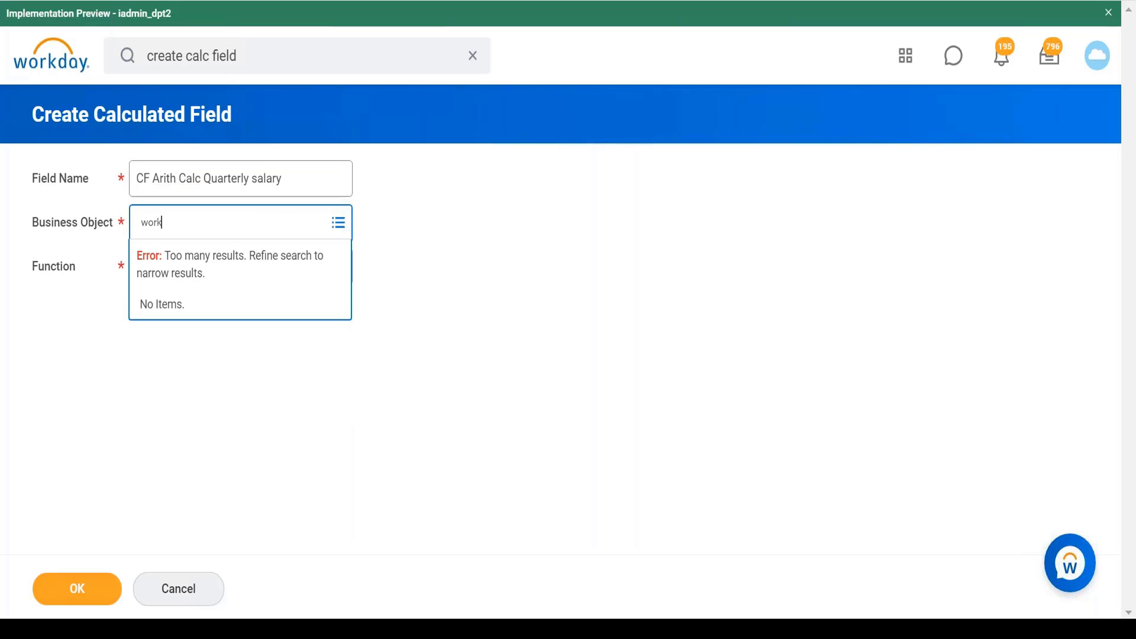
text(er)
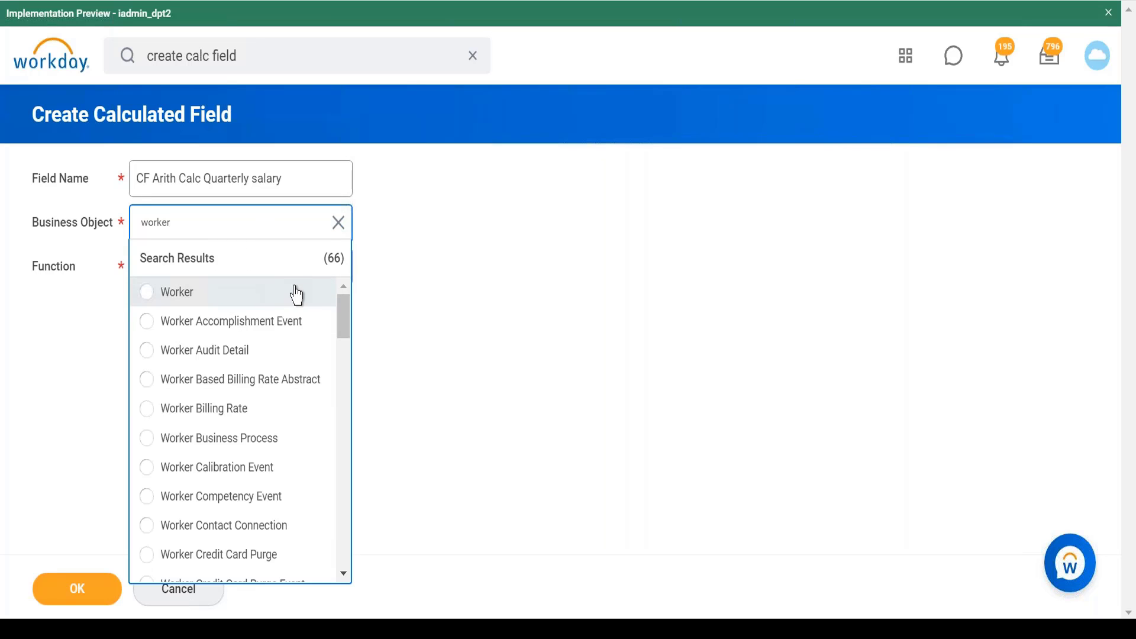
click(150, 297)
click(292, 299)
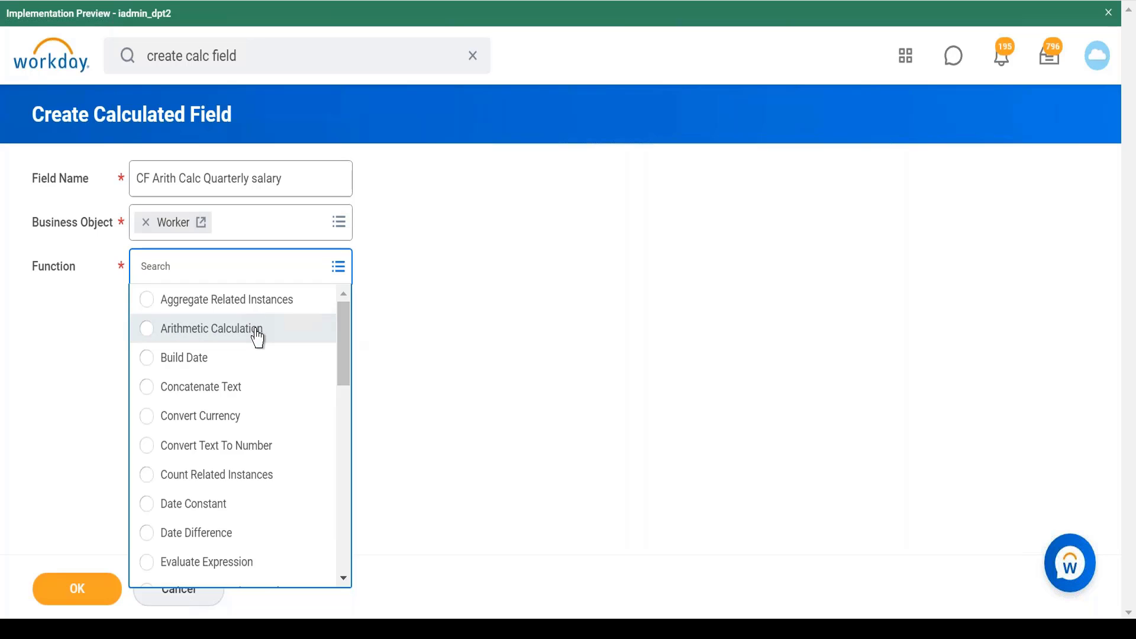
click(258, 337)
click(83, 597)
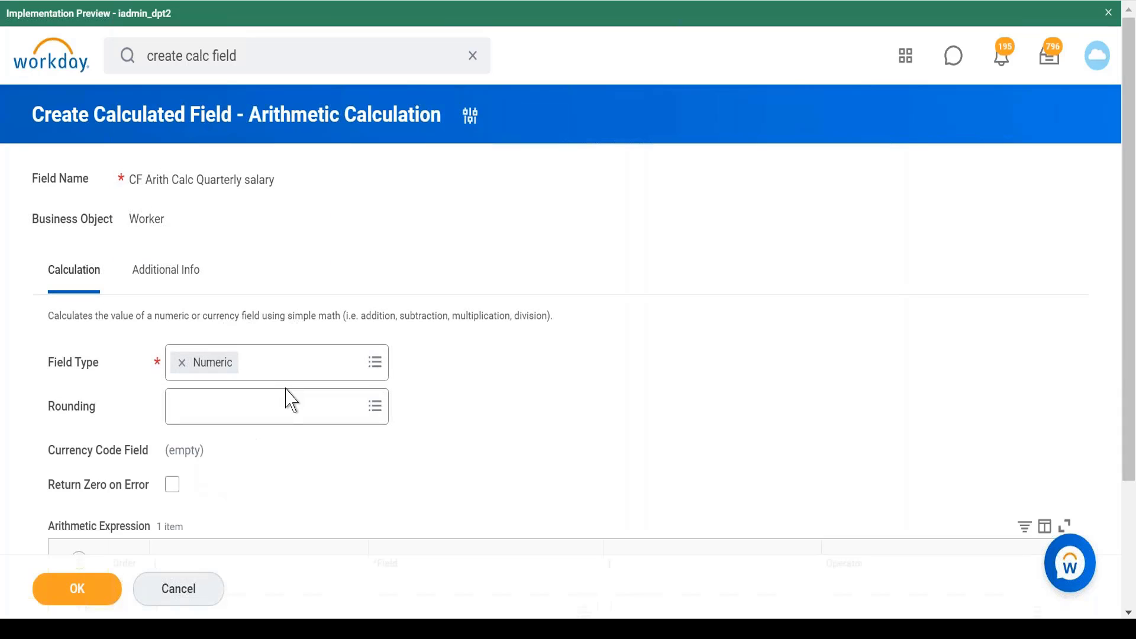
Search for base pay annual, use Total Base Pay Annualized - Amount as the arithmetic expression's first field, and open its report field details.
scroll(290, 424, down, 3)
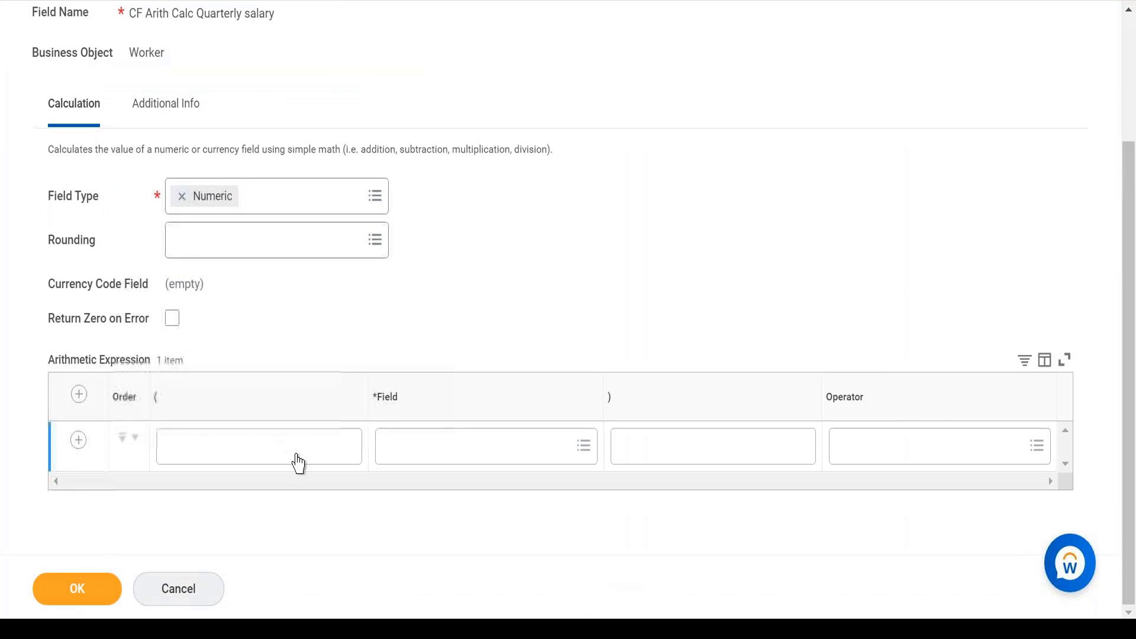
click(508, 463)
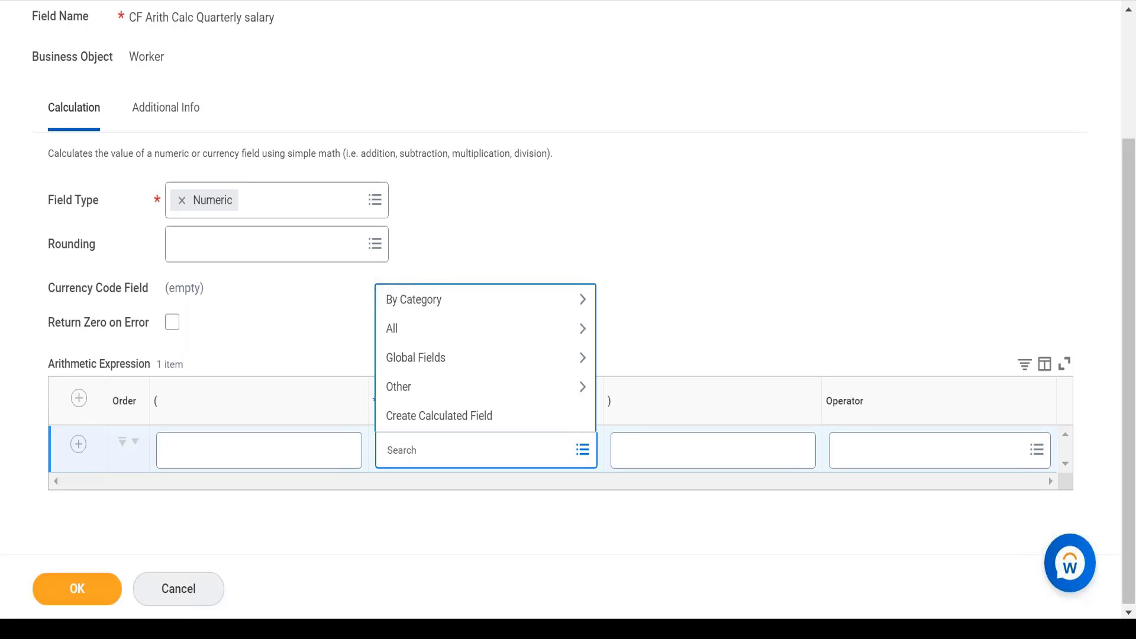
text(base pay annual)
key(Return)
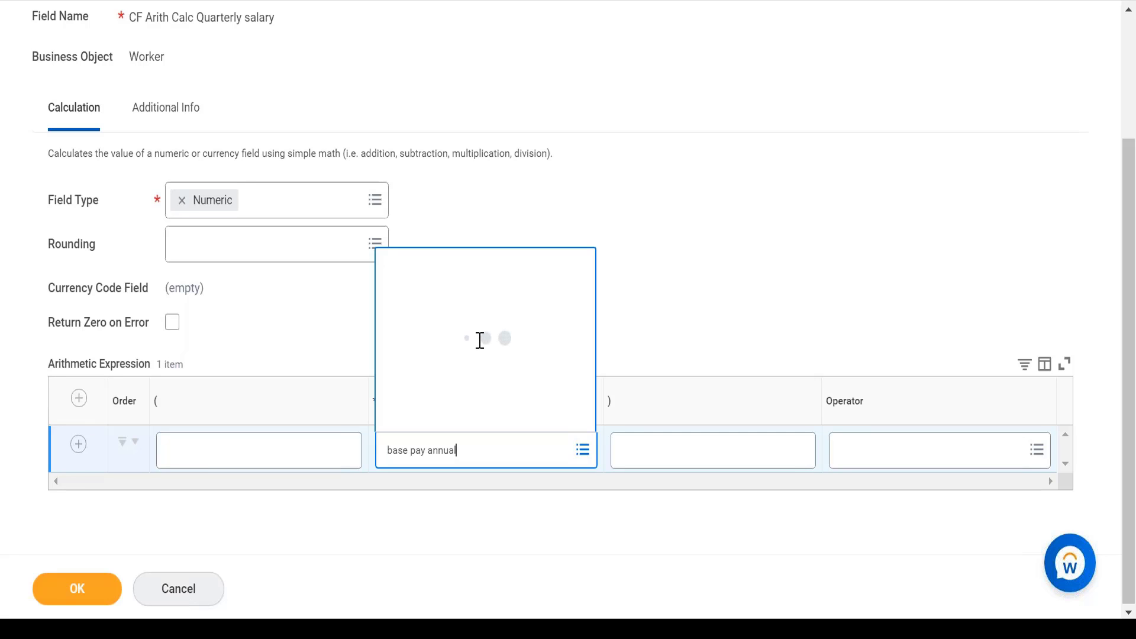
click(502, 114)
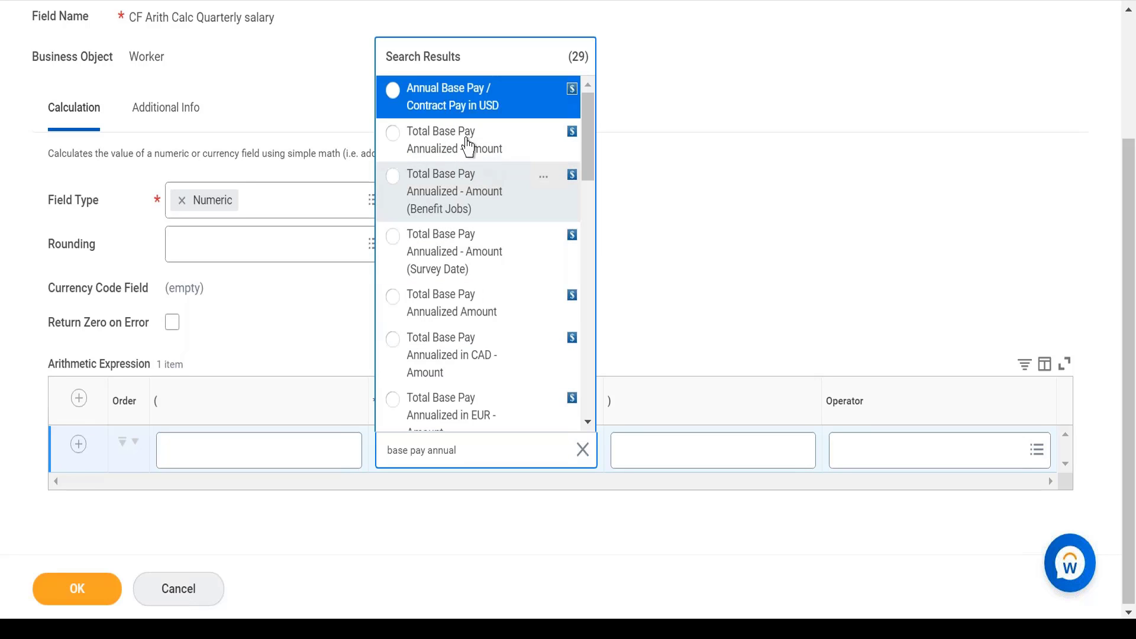
click(466, 150)
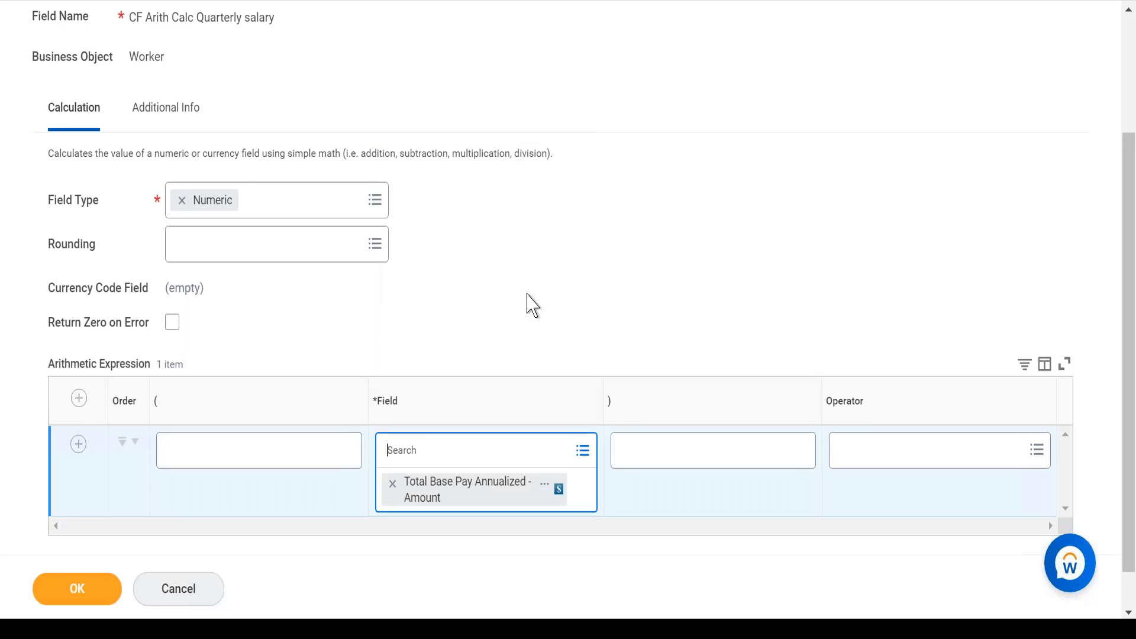
click(563, 495)
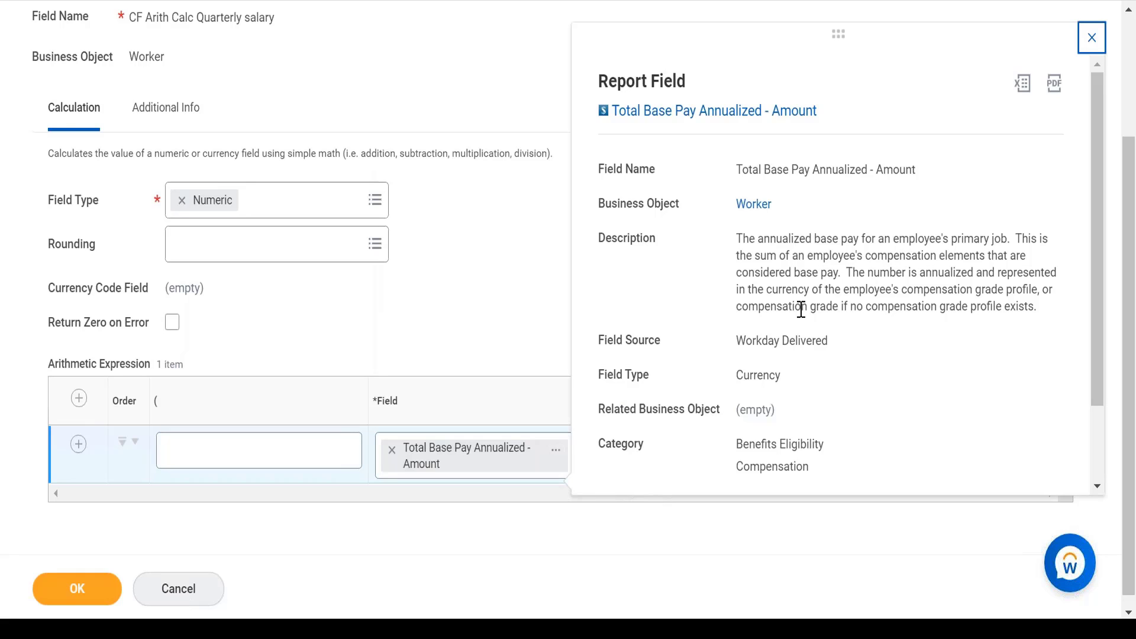
Close the report field details and set the operator after Total Base Pay Annualized - Amount to Divide.
click(536, 326)
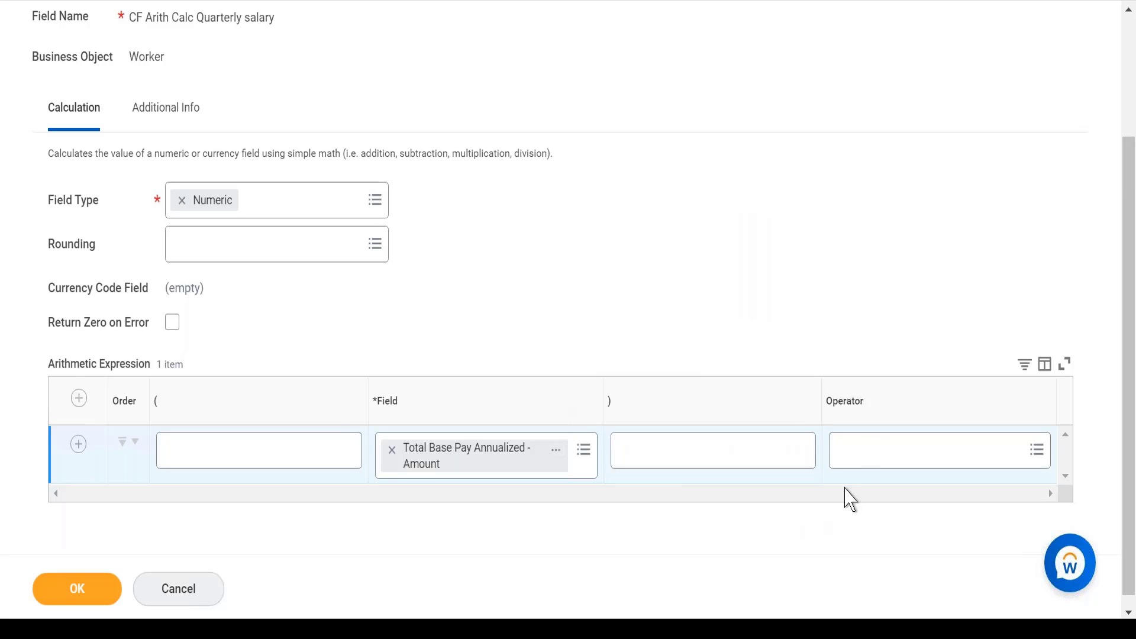
click(872, 448)
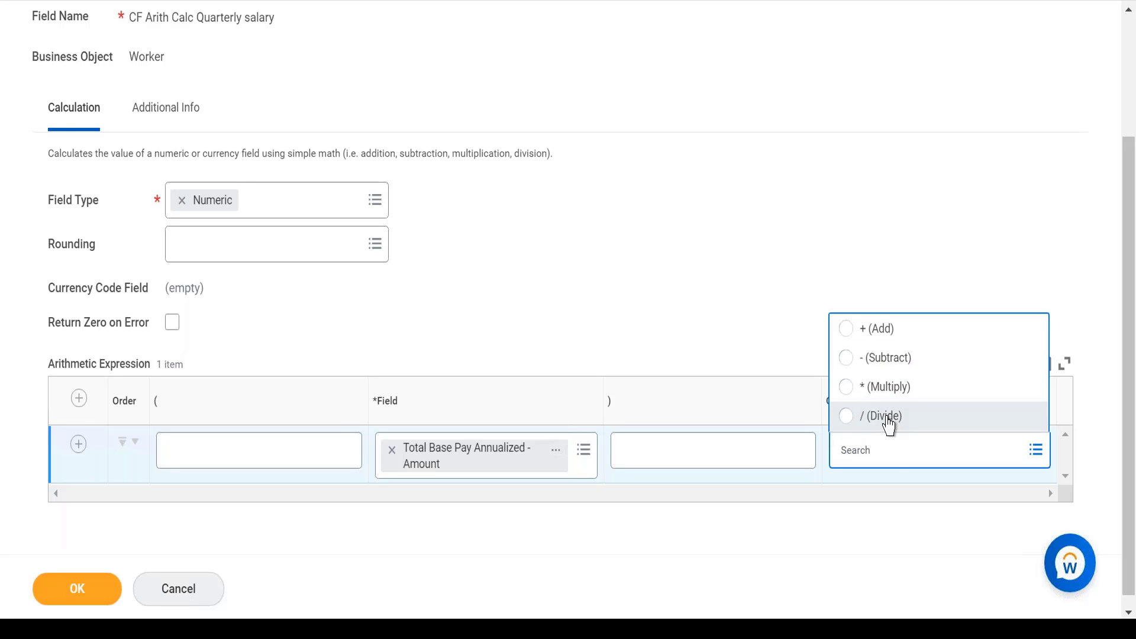
click(890, 422)
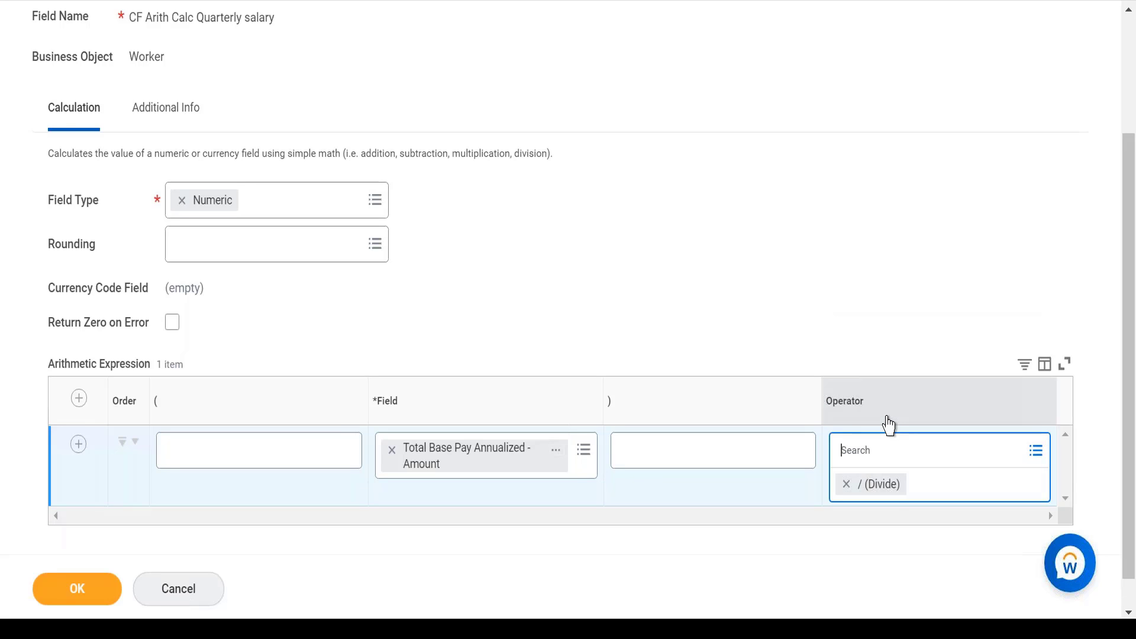
Add a second row to the arithmetic expression and set its field to the numeric constant 12.
click(78, 445)
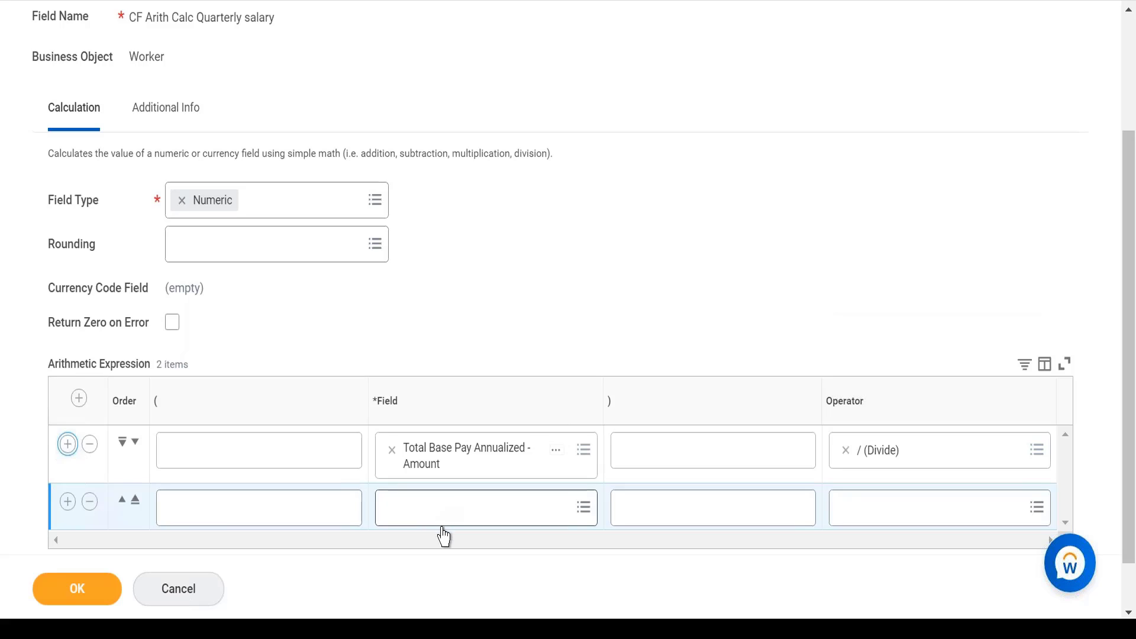
click(470, 521)
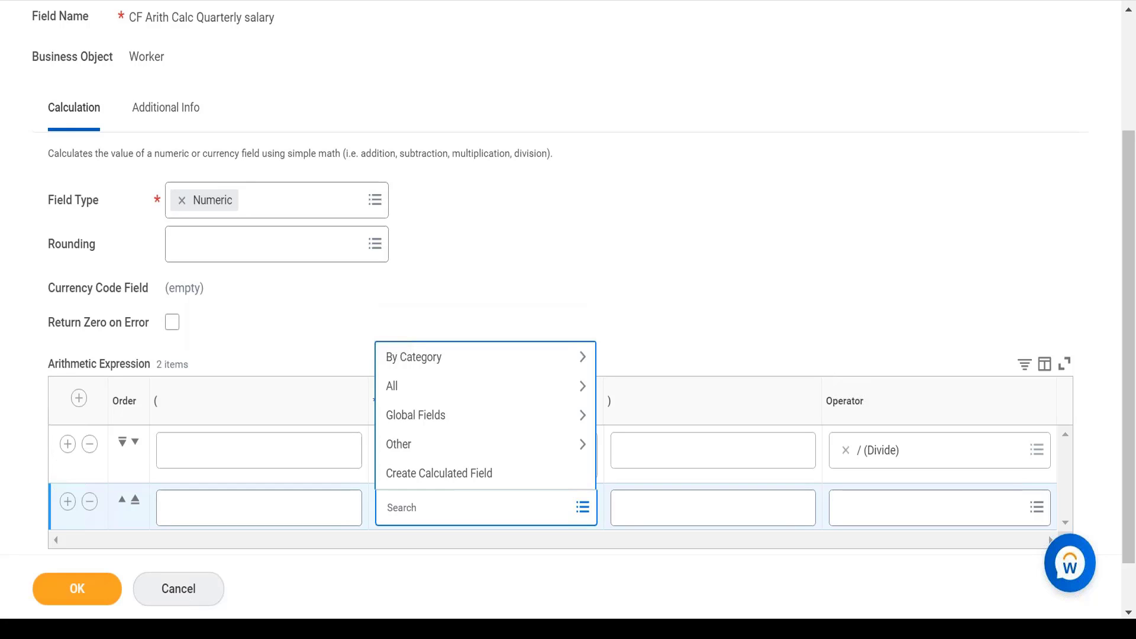
text(co)
key(BackSpace)
key(BackSpace)
text(12)
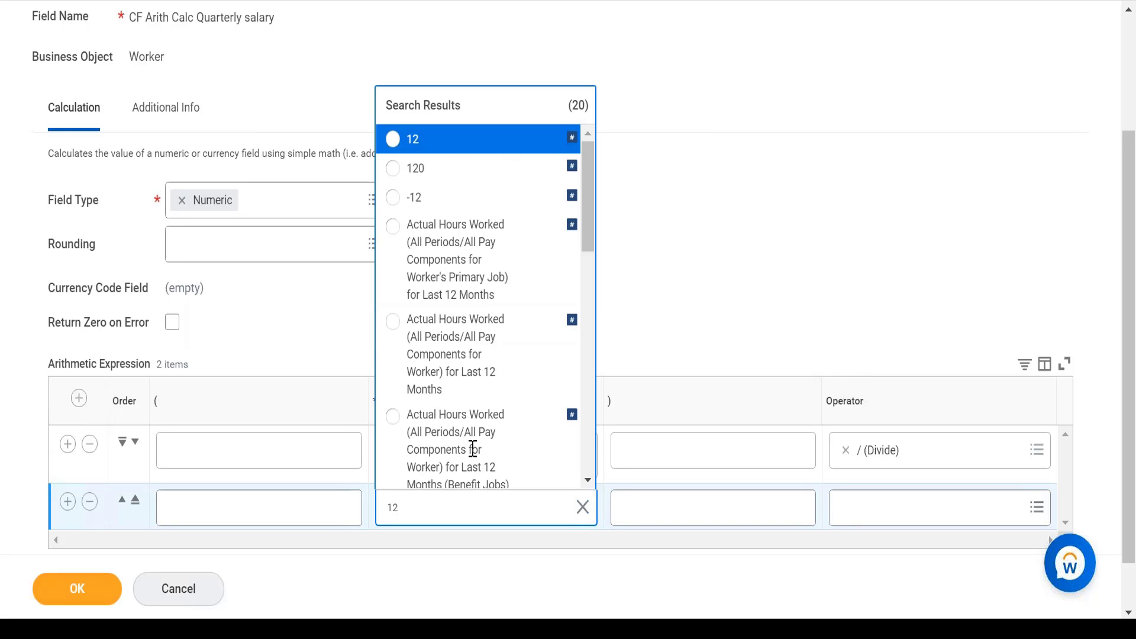
click(460, 148)
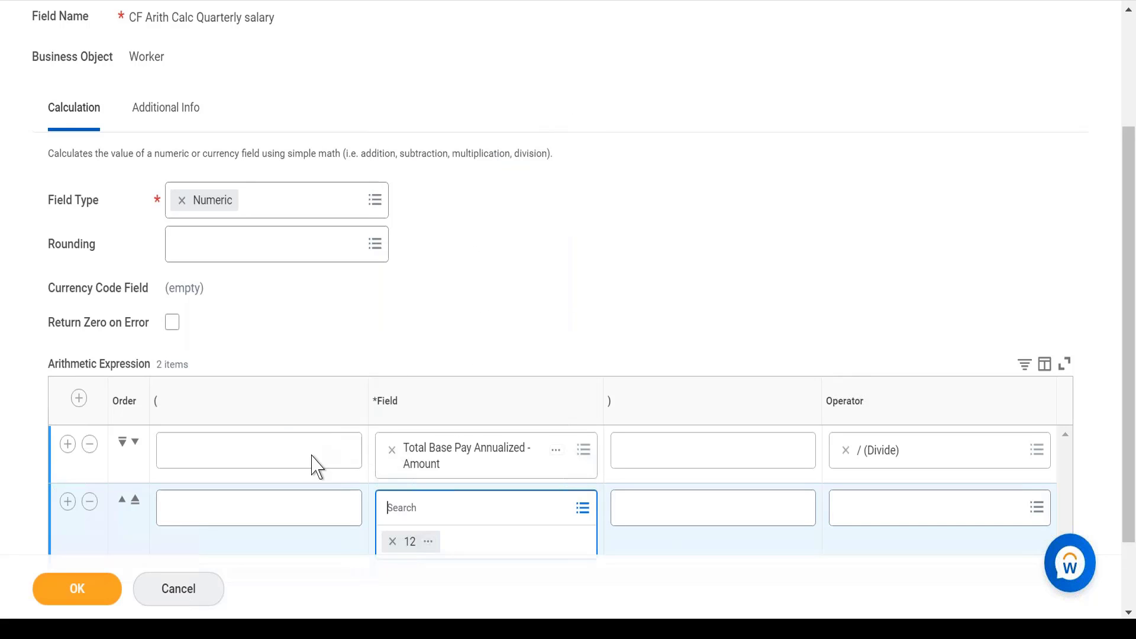
Add a third expression row and enclose the base pay divided by 12 in the first two rows in parentheses.
click(67, 502)
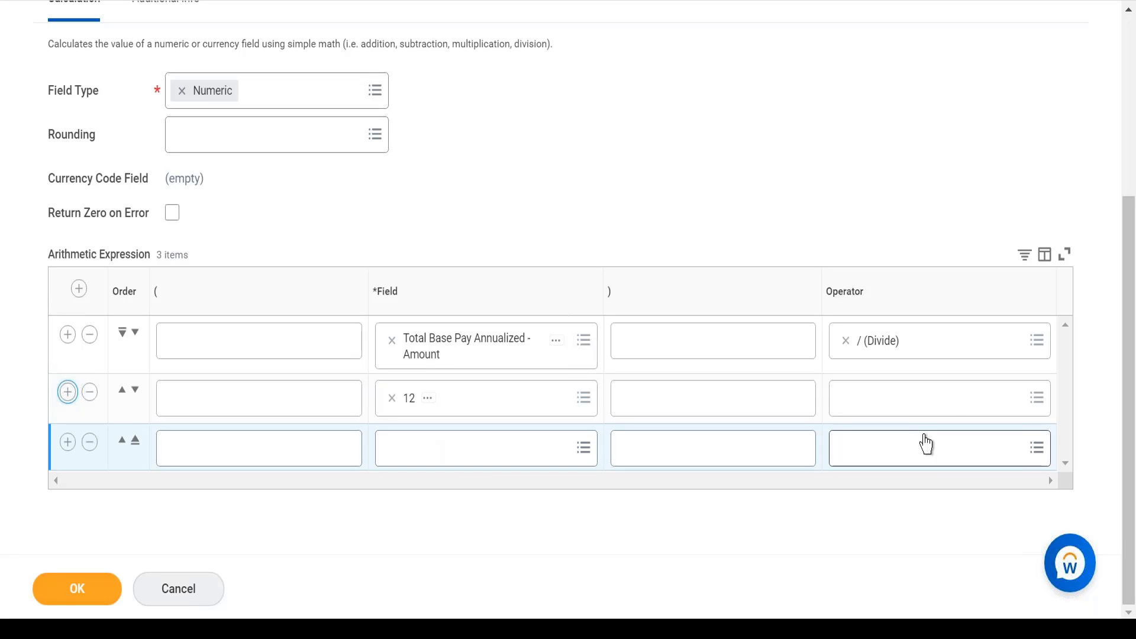
click(321, 353)
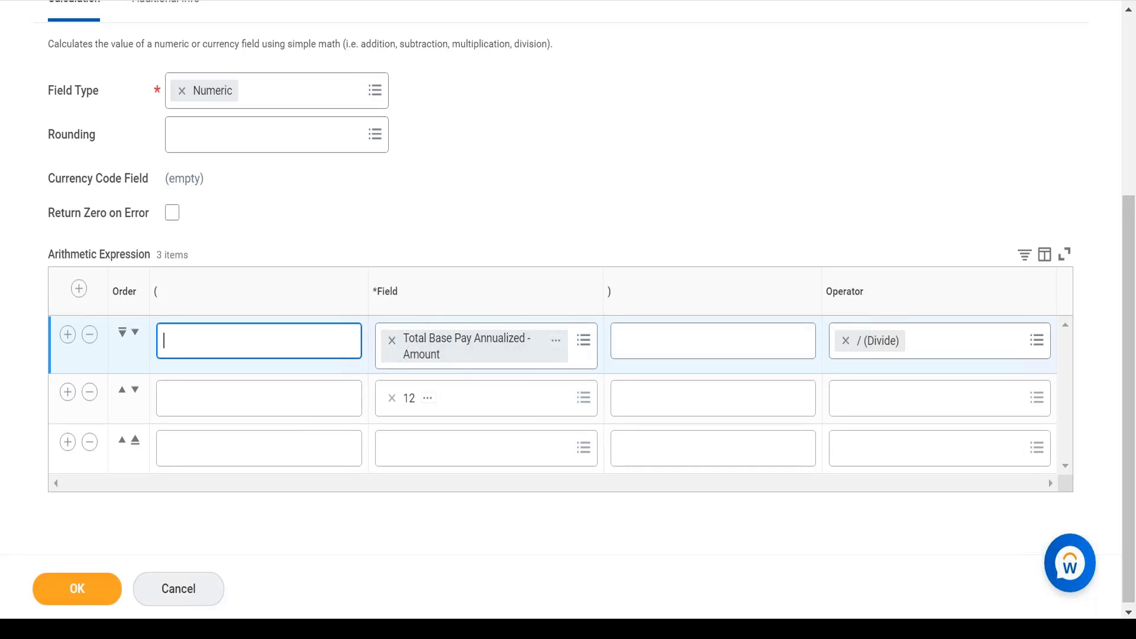
text(()
click(862, 415)
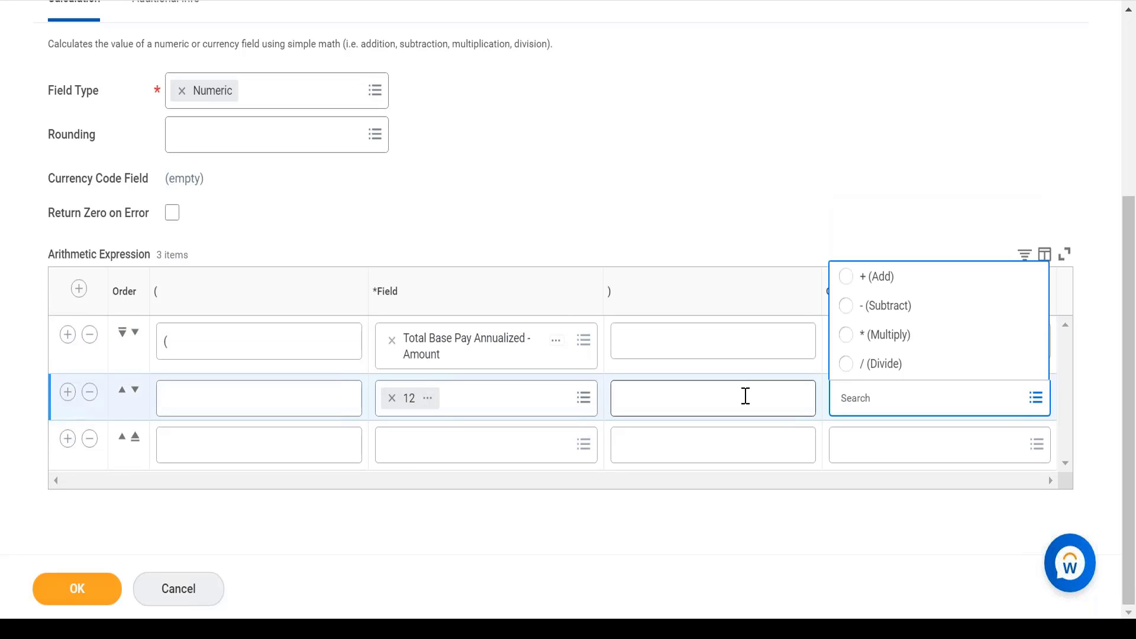
click(746, 396)
text())
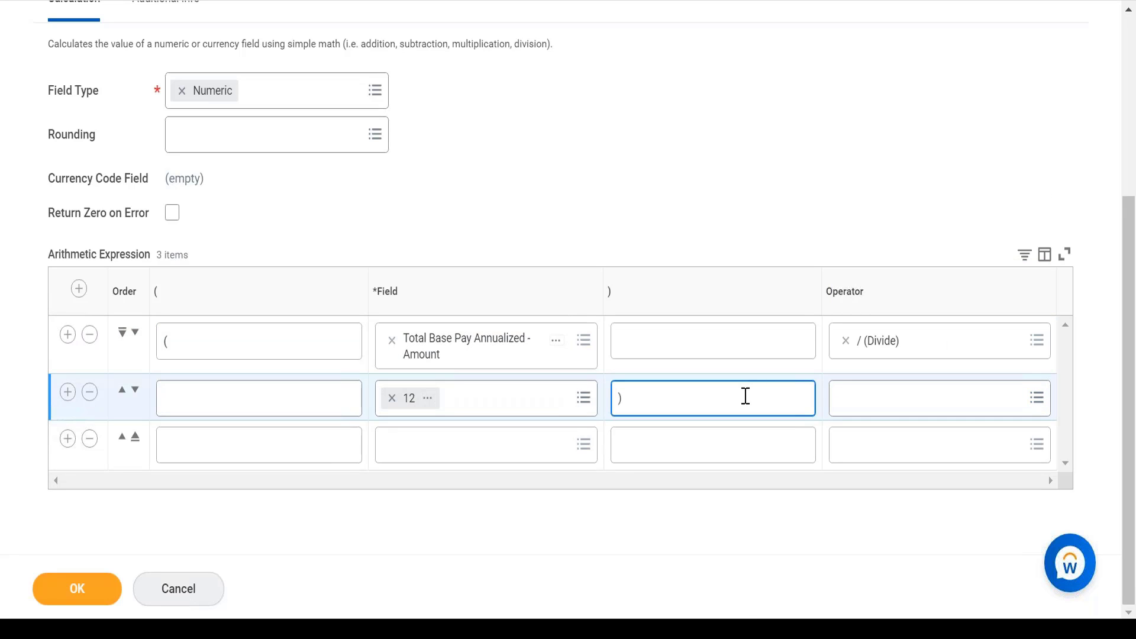
Set the second row's operator to Multiply and the third row's field to the constant 3.
click(877, 404)
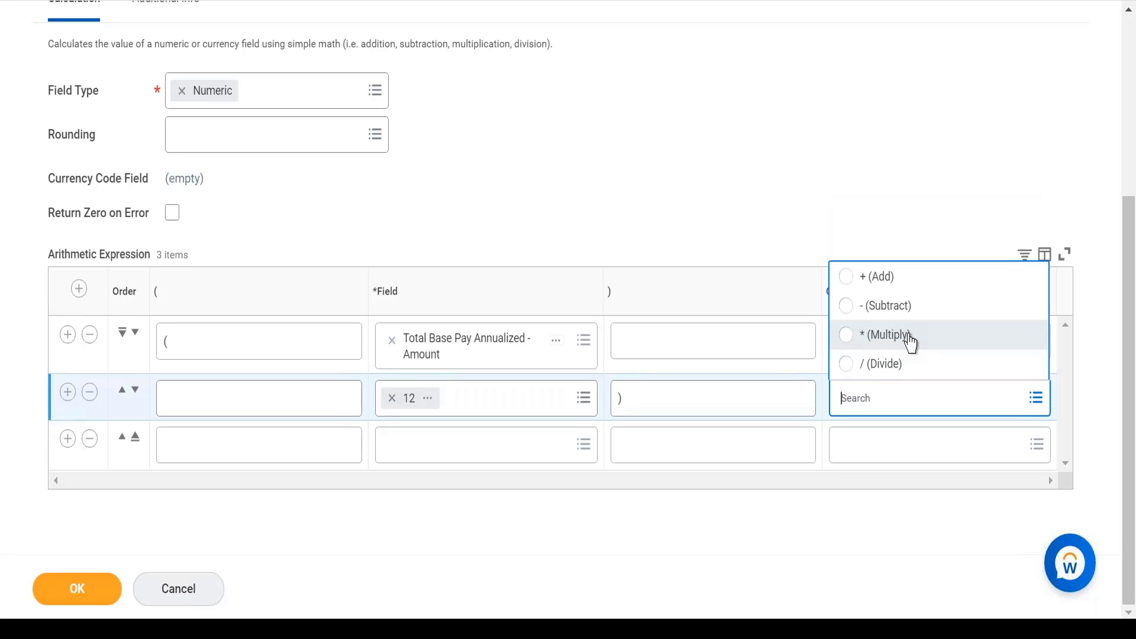
click(910, 343)
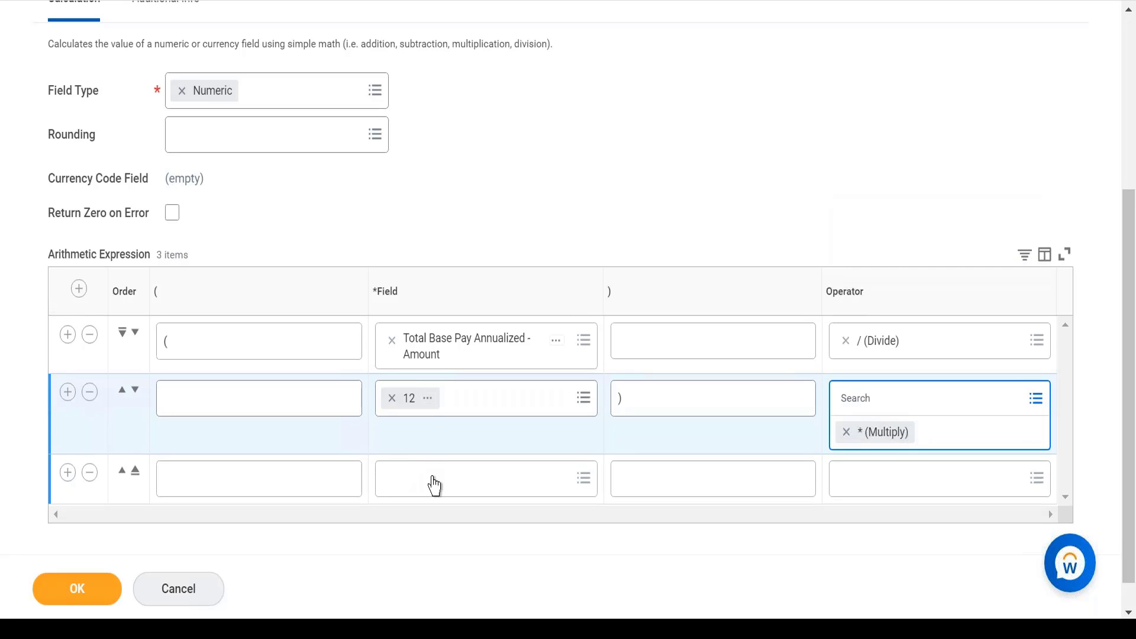
click(435, 487)
text(3)
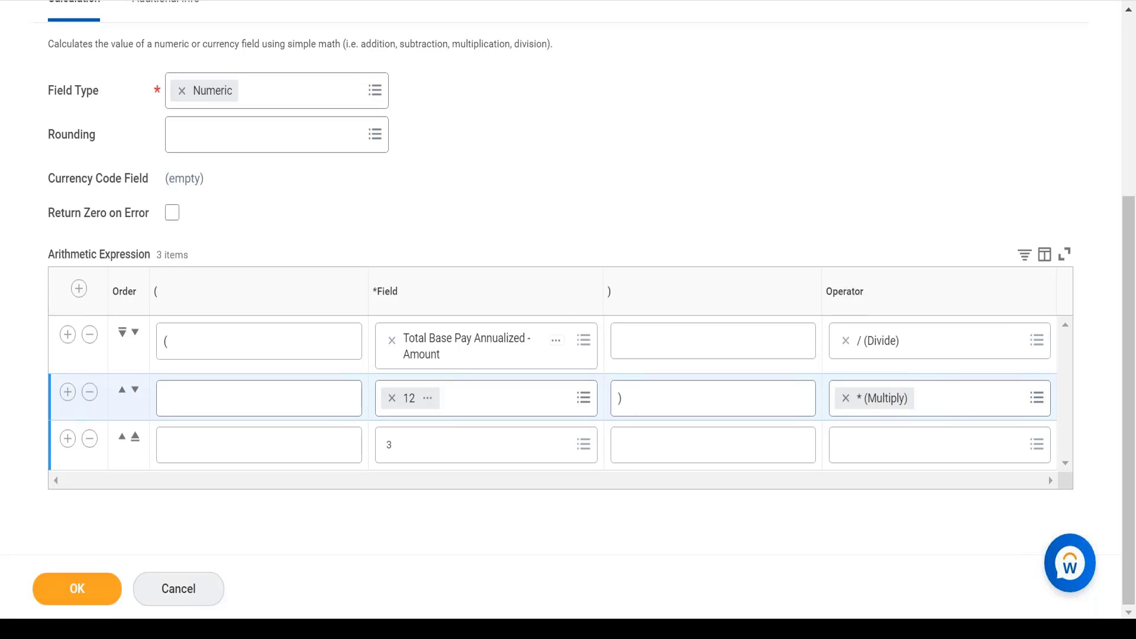
key(Return)
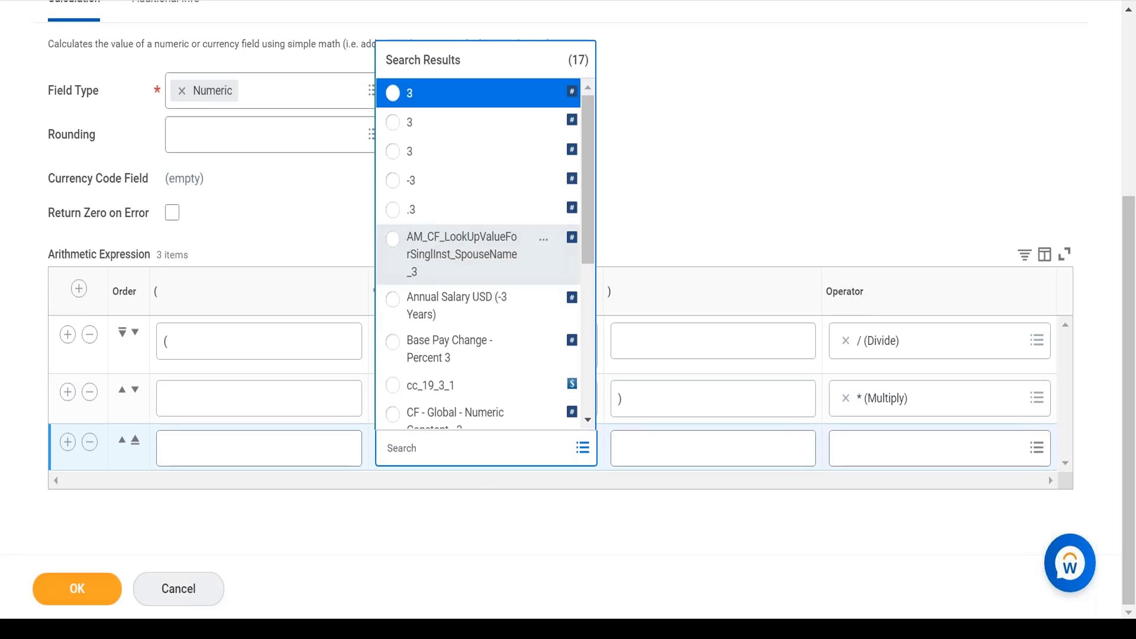
key(Return)
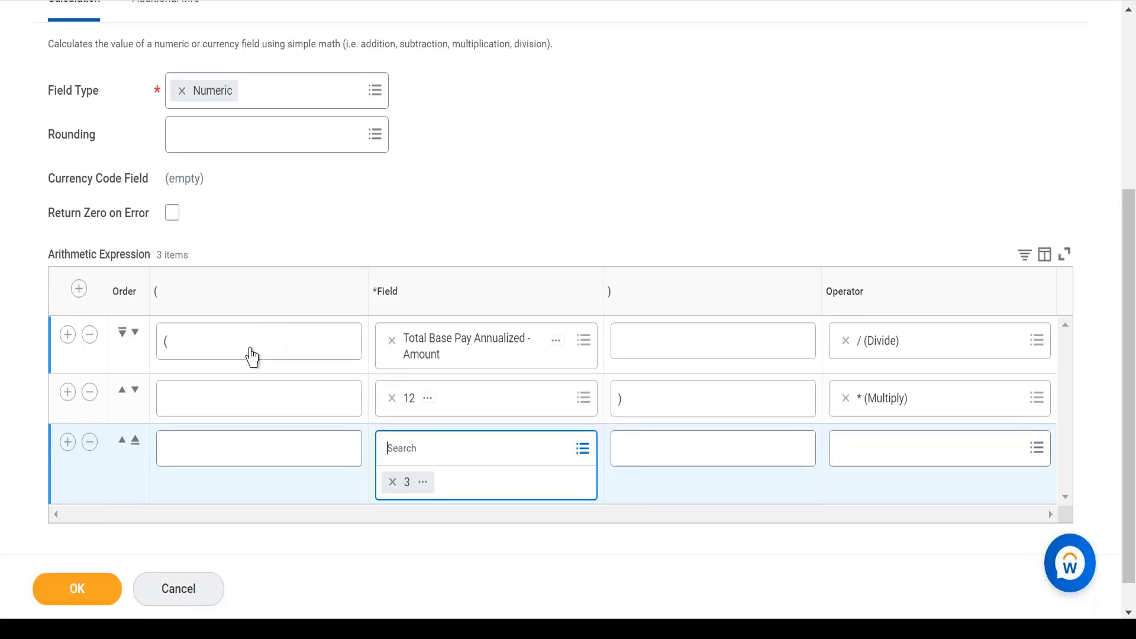
click(68, 442)
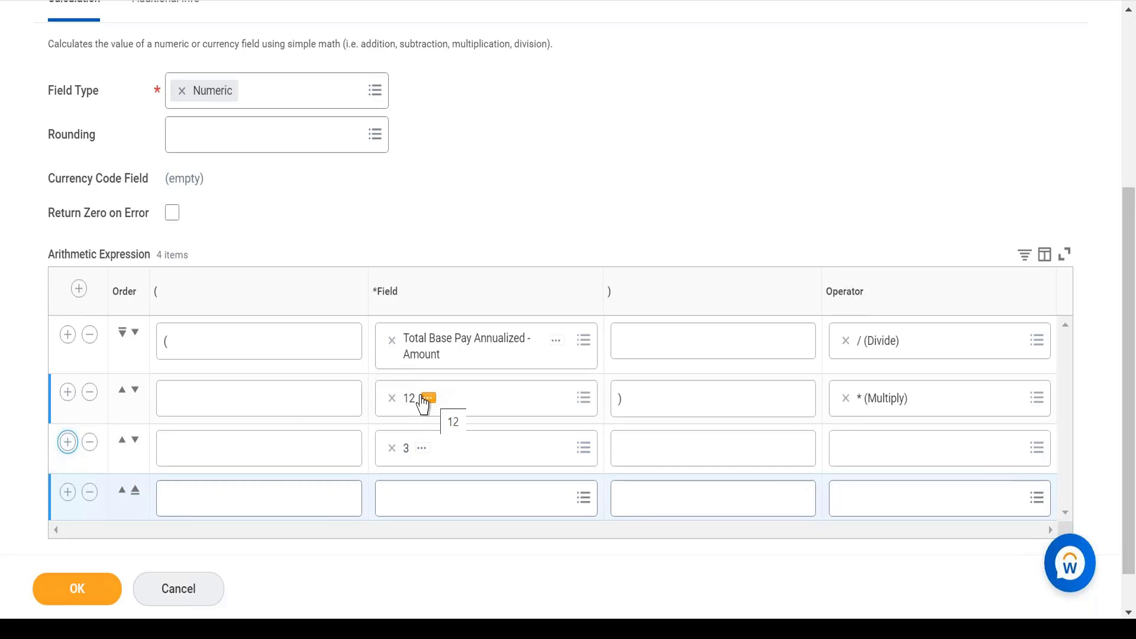
click(452, 503)
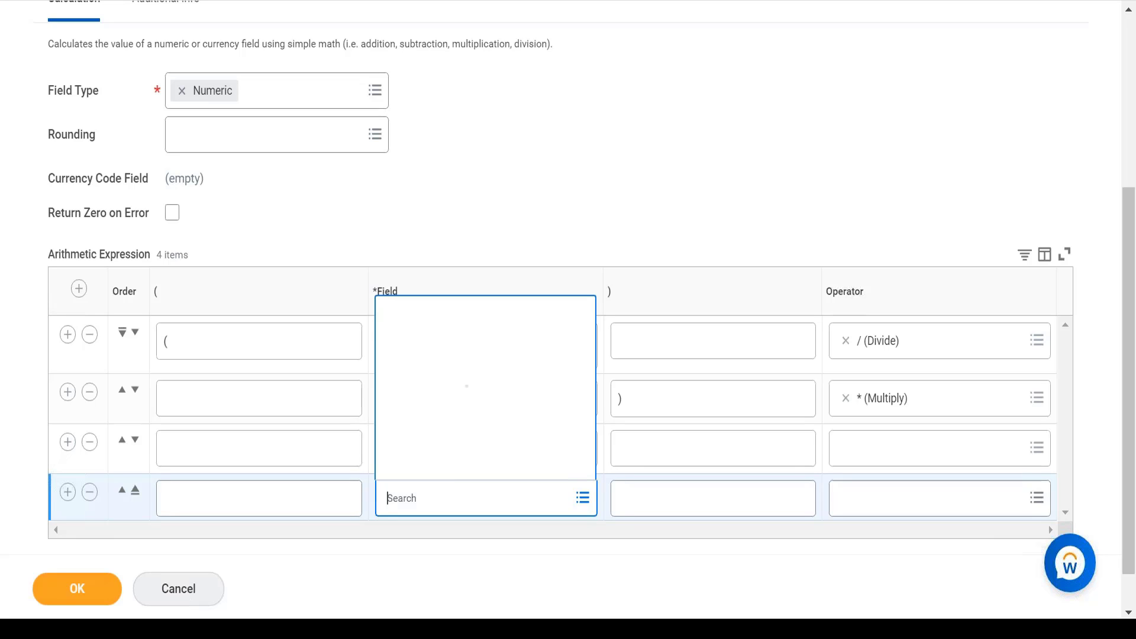
text(bonus)
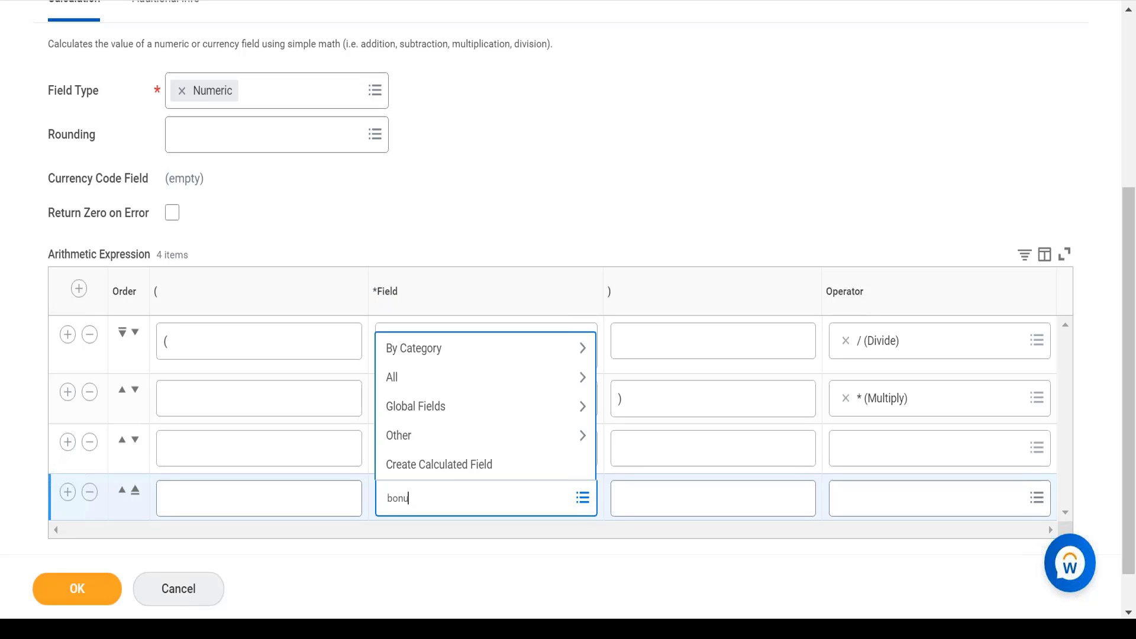
key(Return)
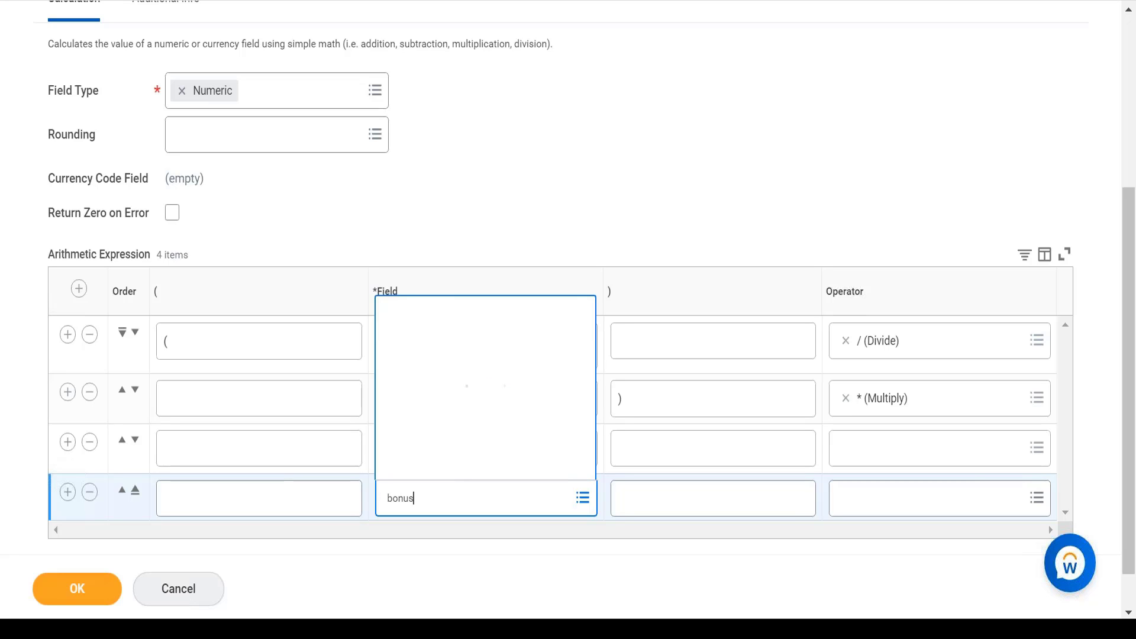
click(348, 94)
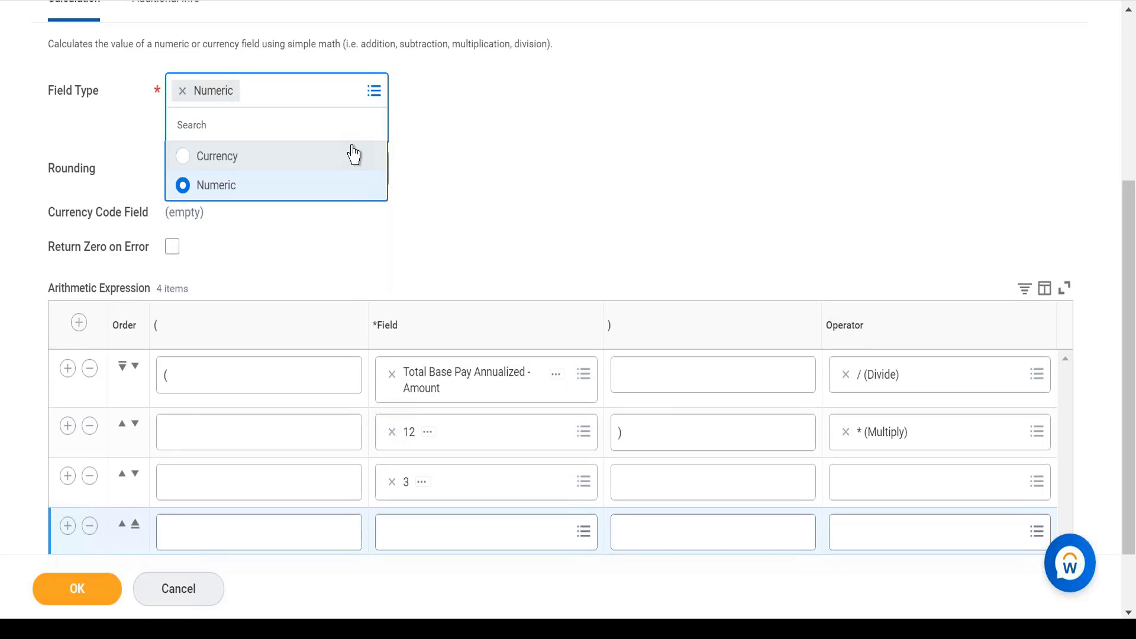
click(428, 155)
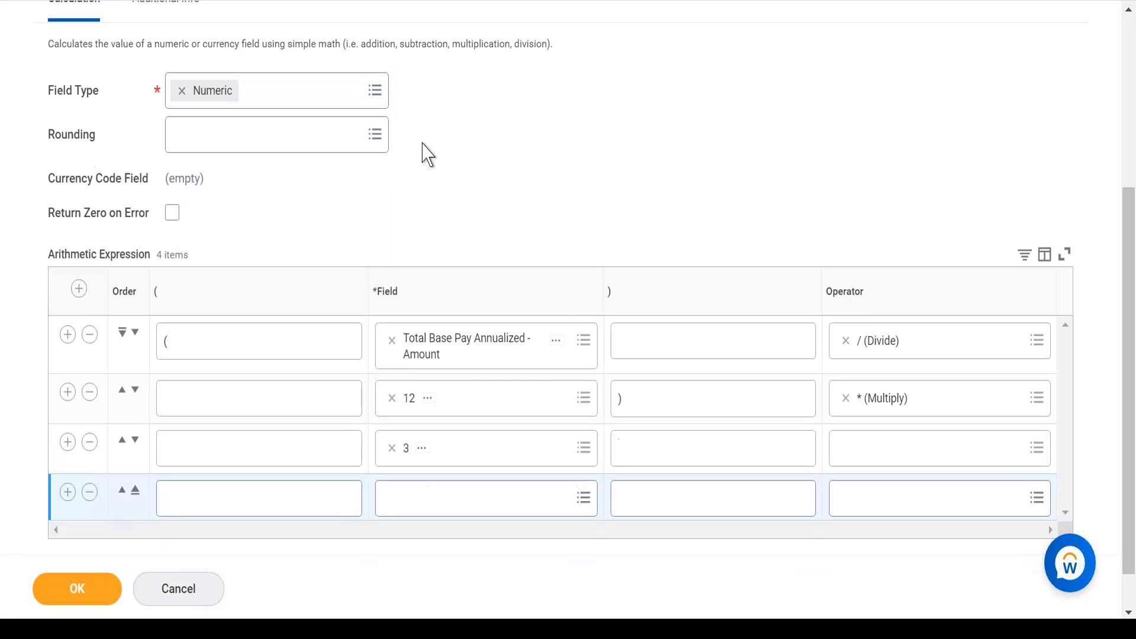
click(459, 508)
text(bon)
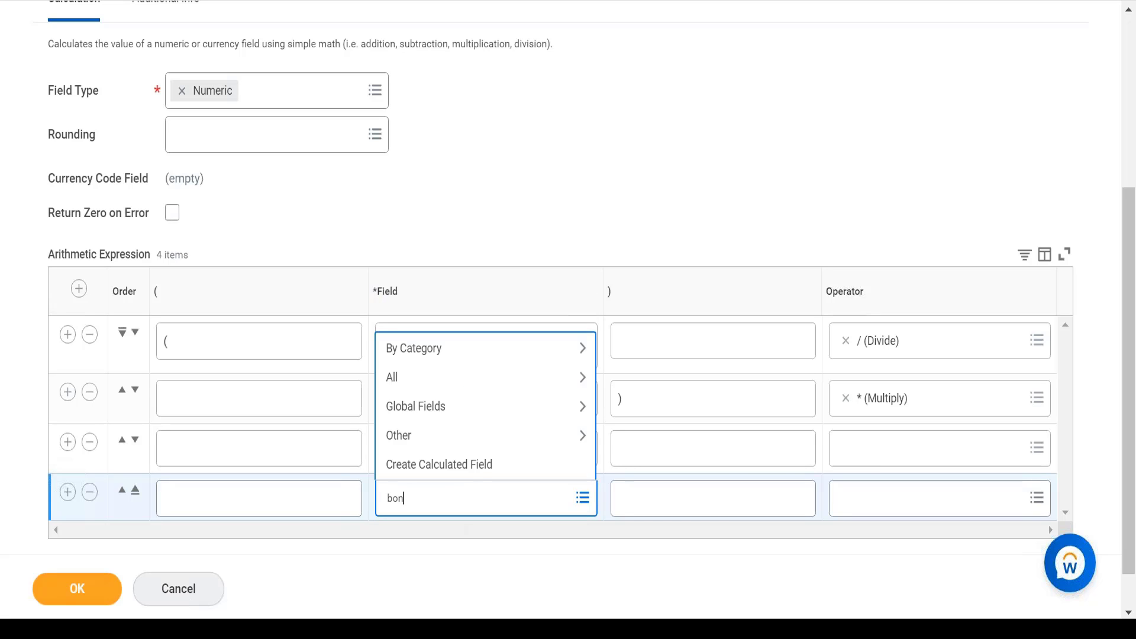
text(us)
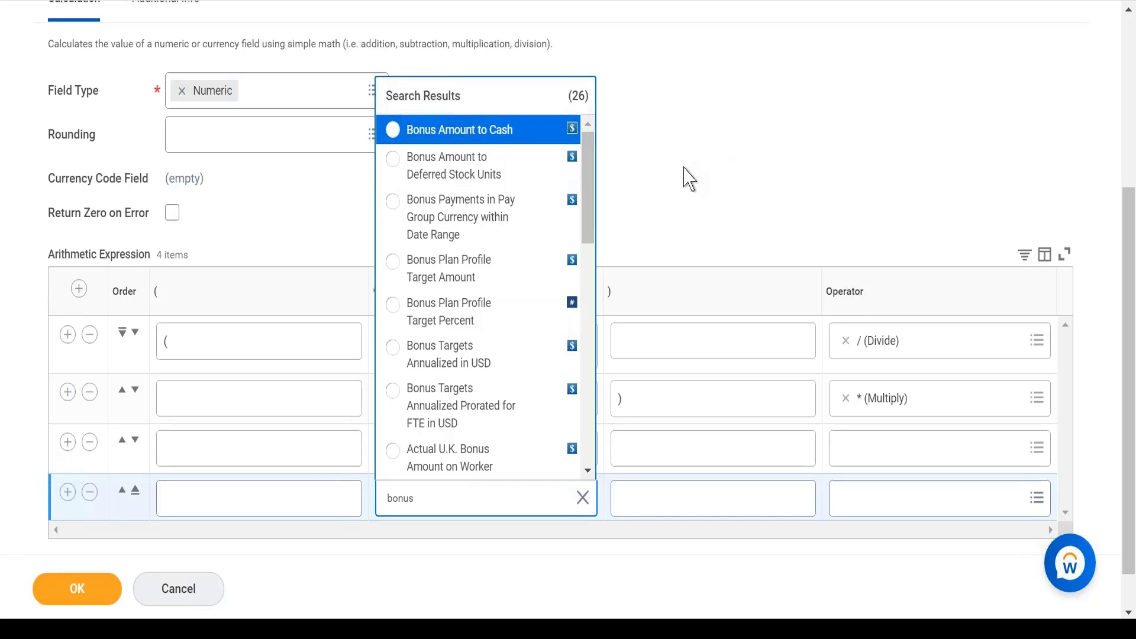
key(Escape)
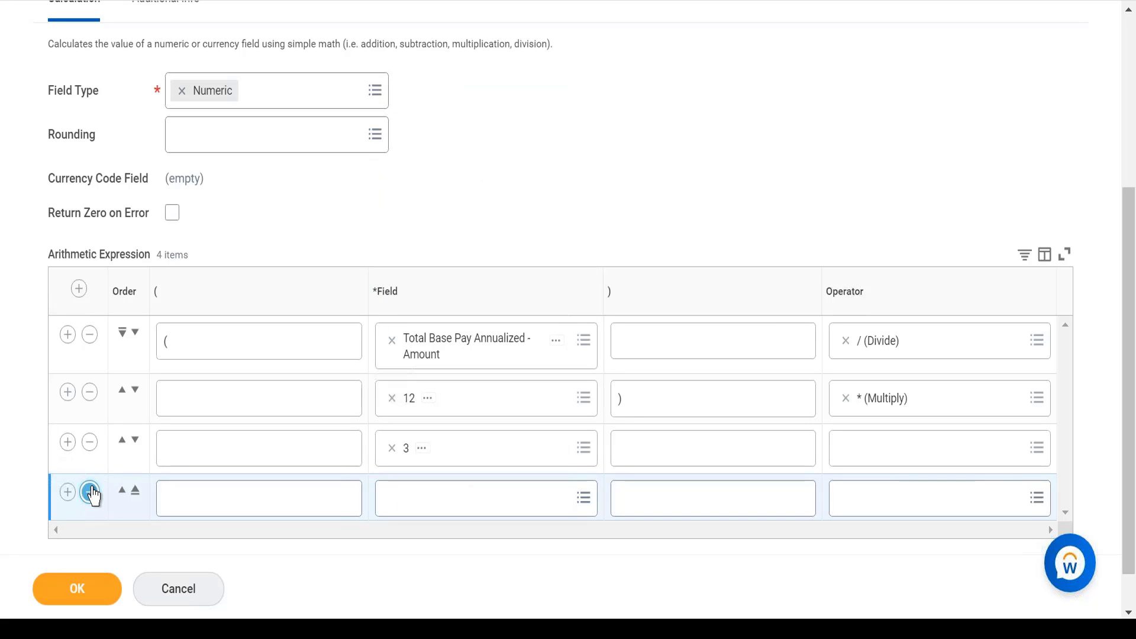
click(90, 492)
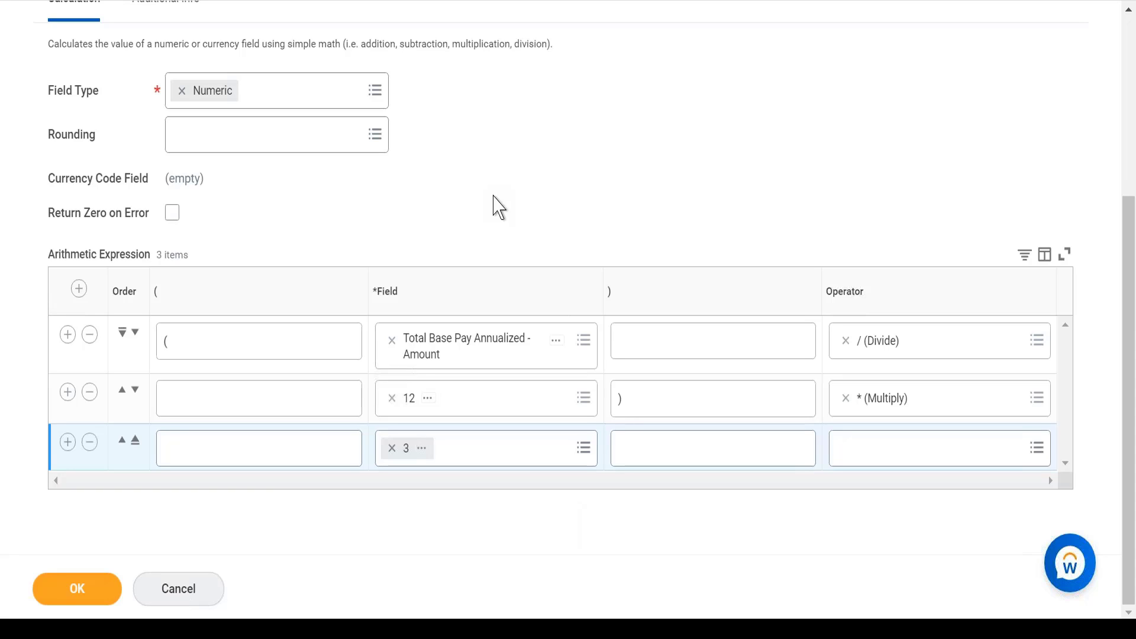
Leave rounding empty, enable Return Zero on Error, and save the calculated field.
click(322, 134)
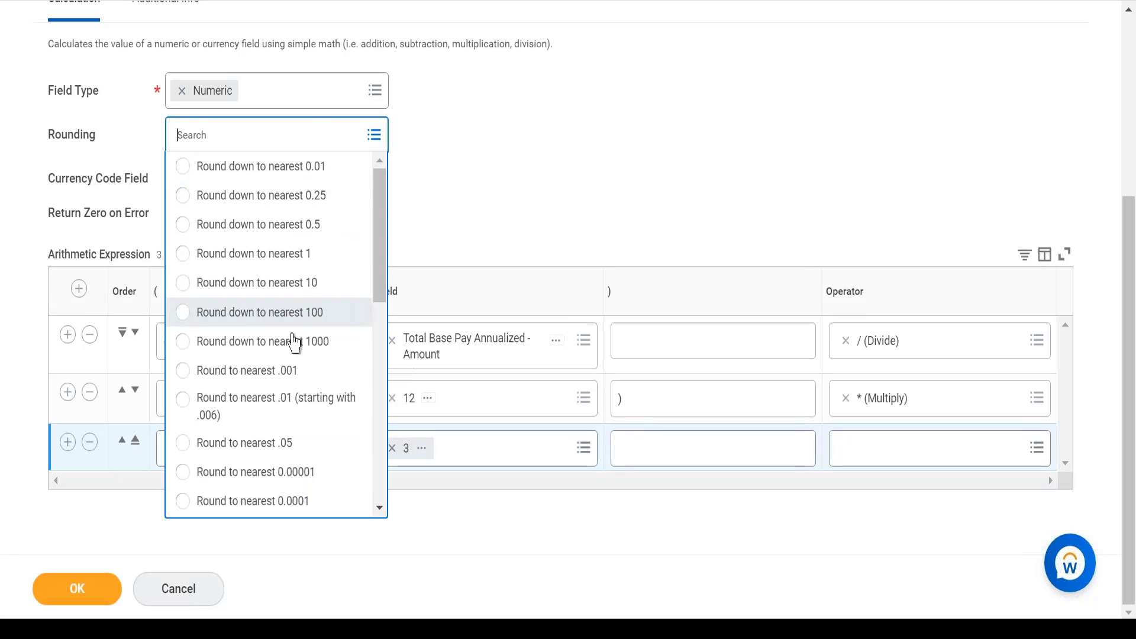
click(482, 159)
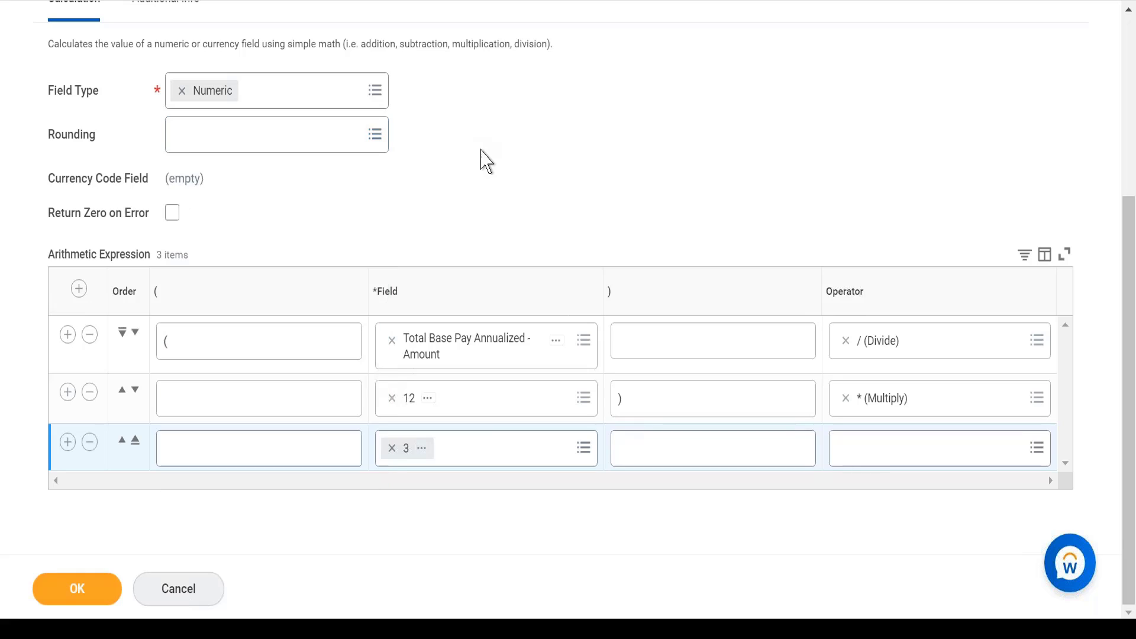
click(174, 216)
click(77, 592)
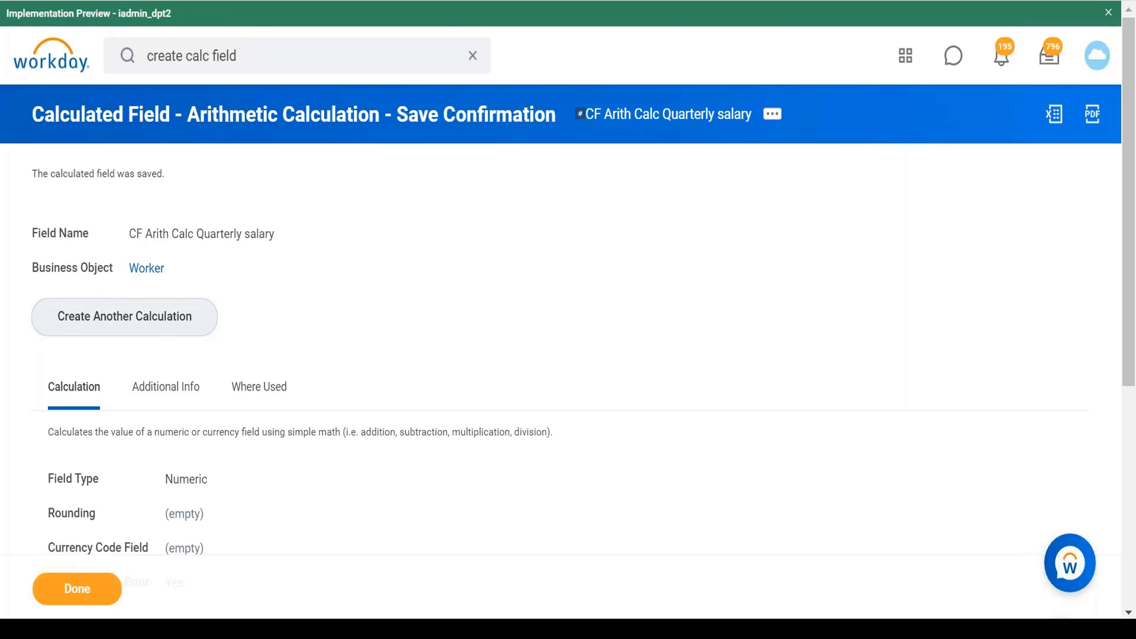
Start a new calculated field and name it "CF CRi Contingent worker in Org".
click(264, 62)
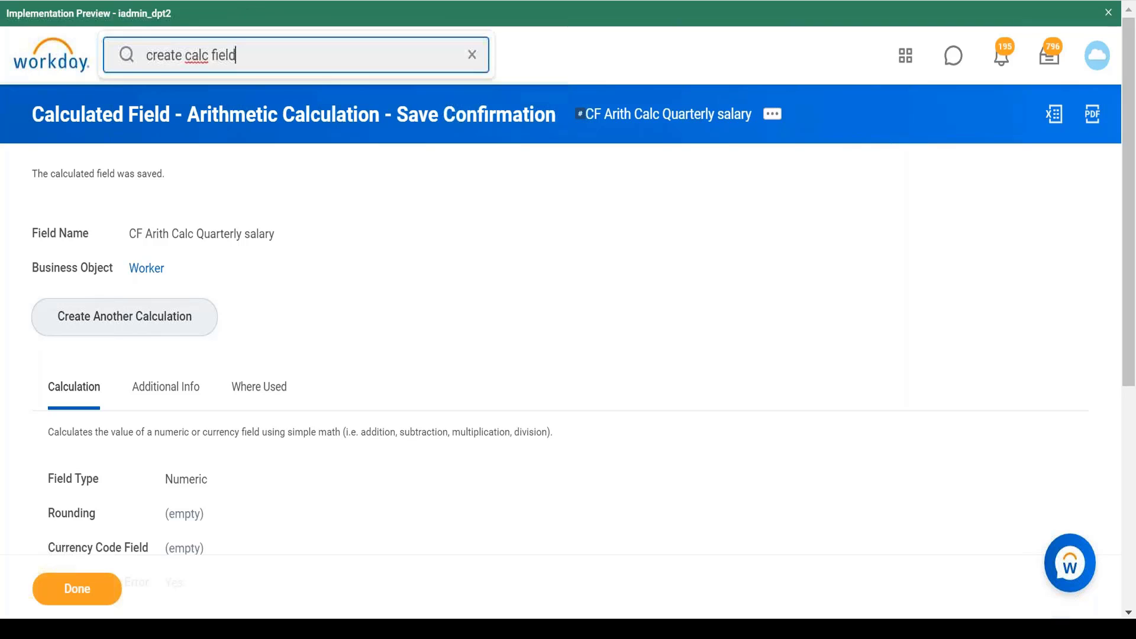
key(Return)
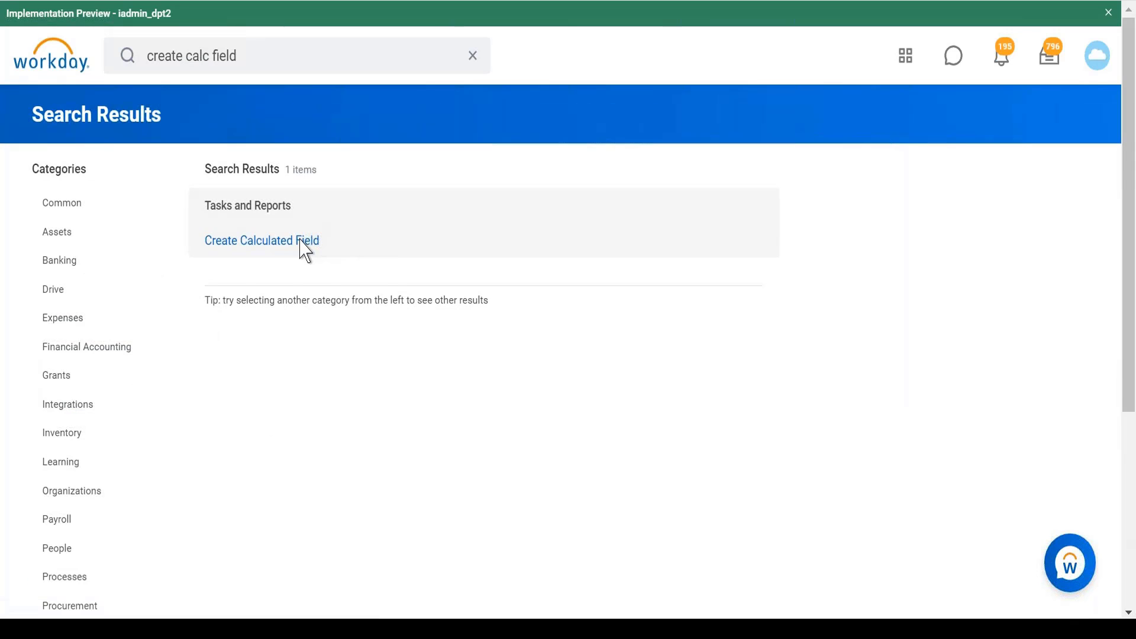
click(289, 244)
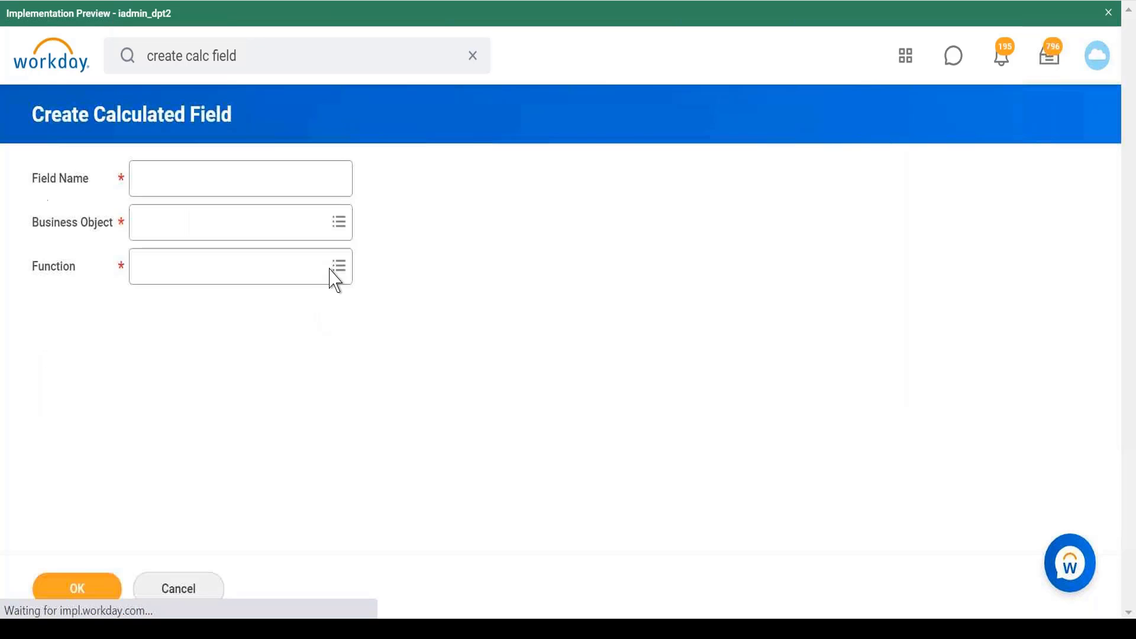
click(268, 187)
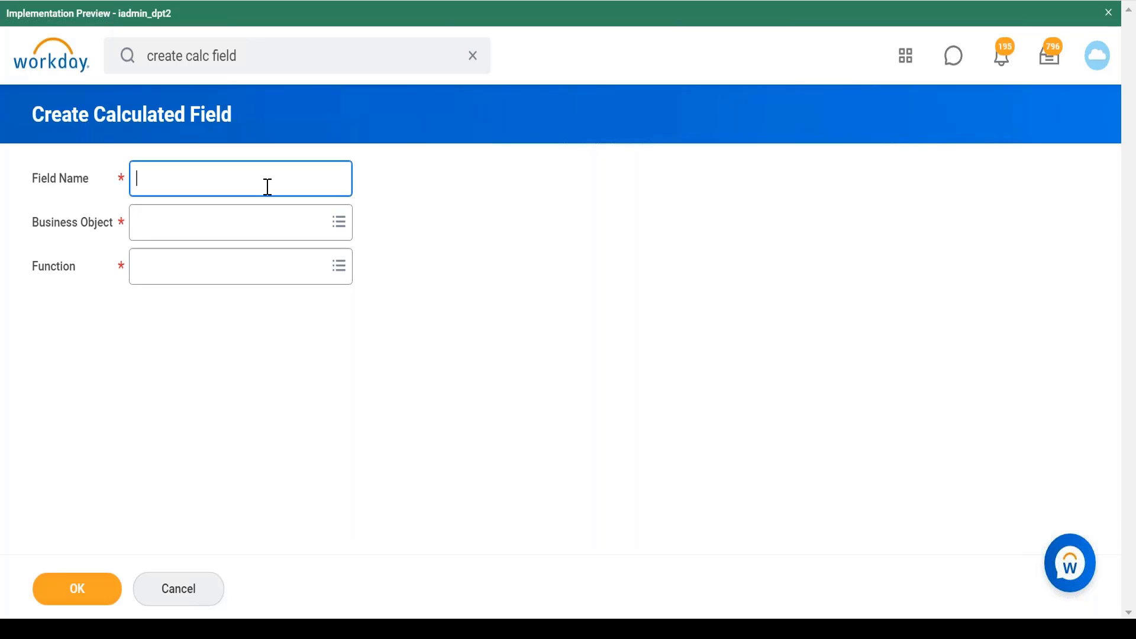
text(CF CRi Contingent worker)
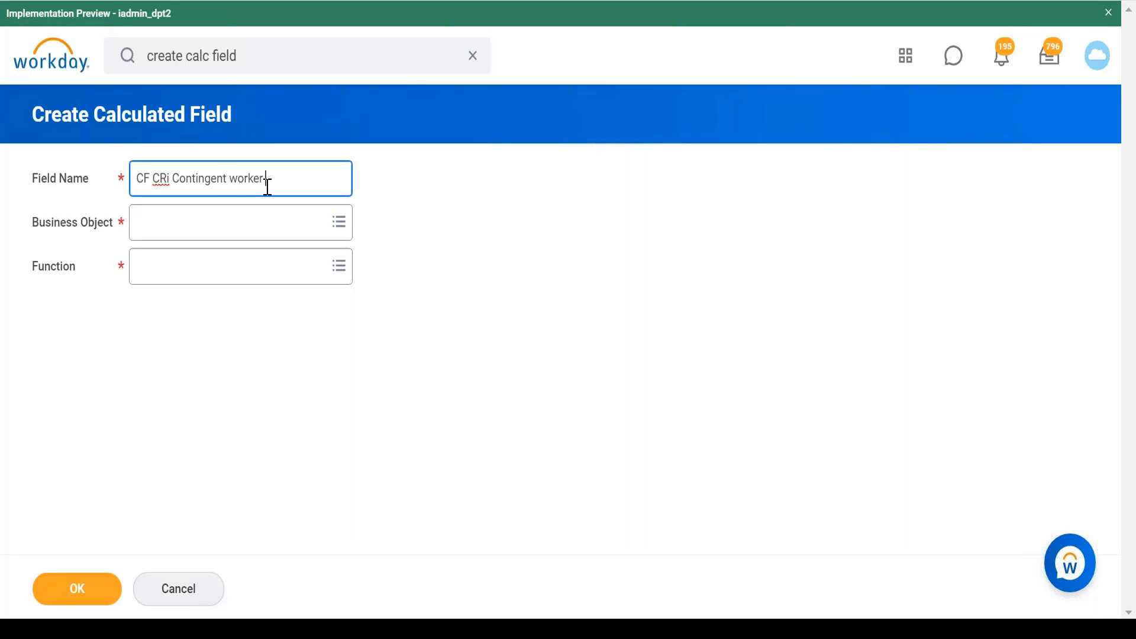
text( in Org)
Set the business object to Organization and the function to Count Related Instances, and continue to the calculation definition.
click(271, 240)
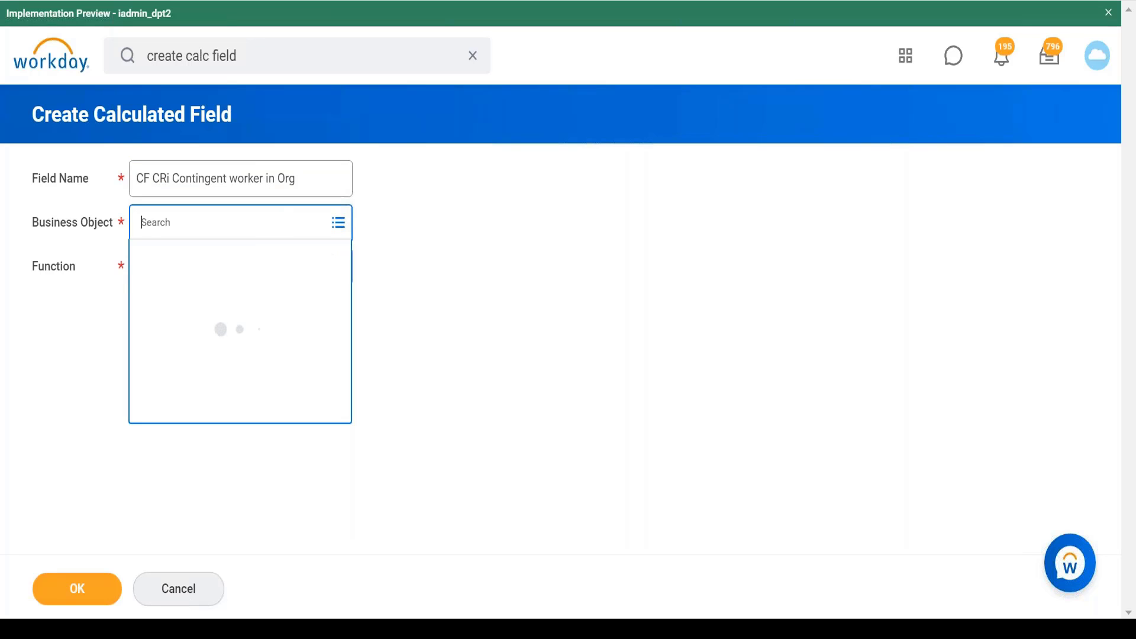
text(organization)
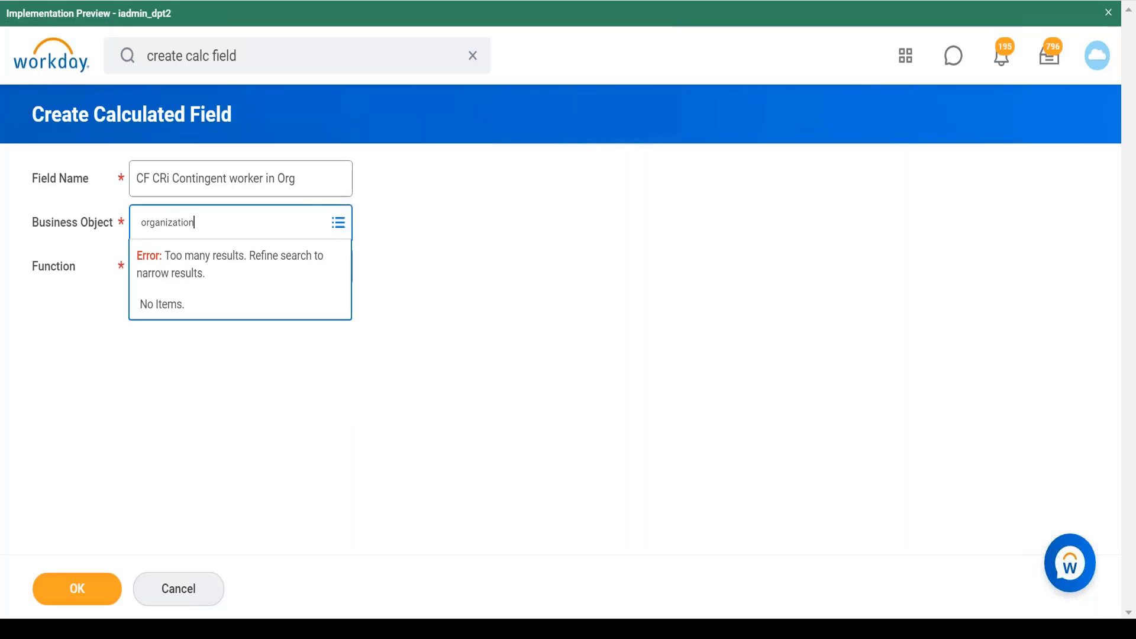
key(Return)
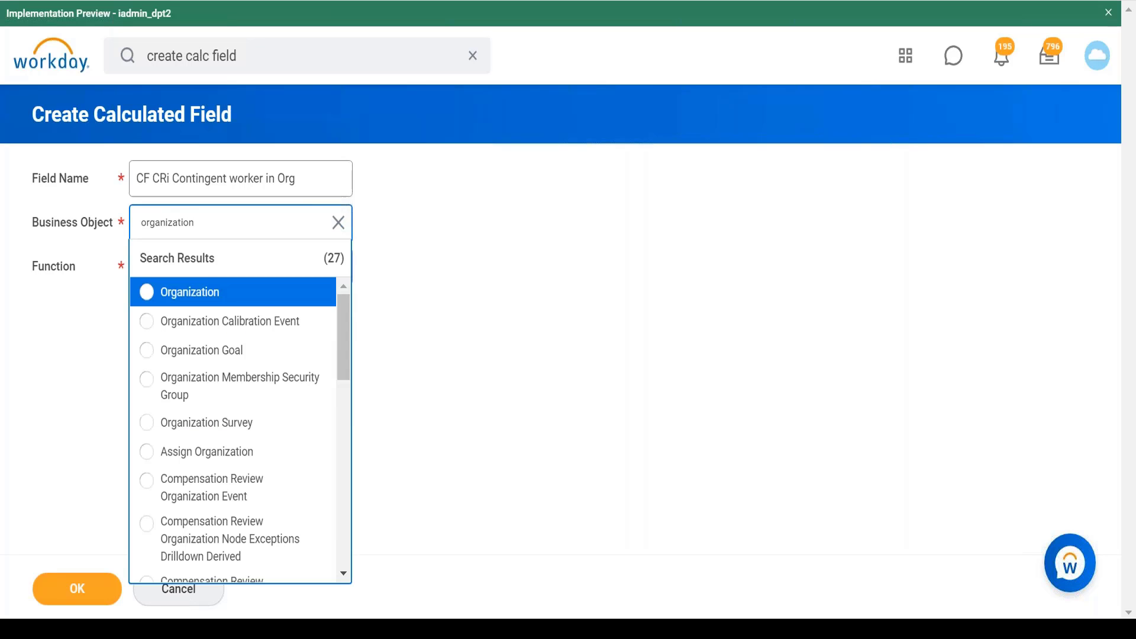
click(270, 296)
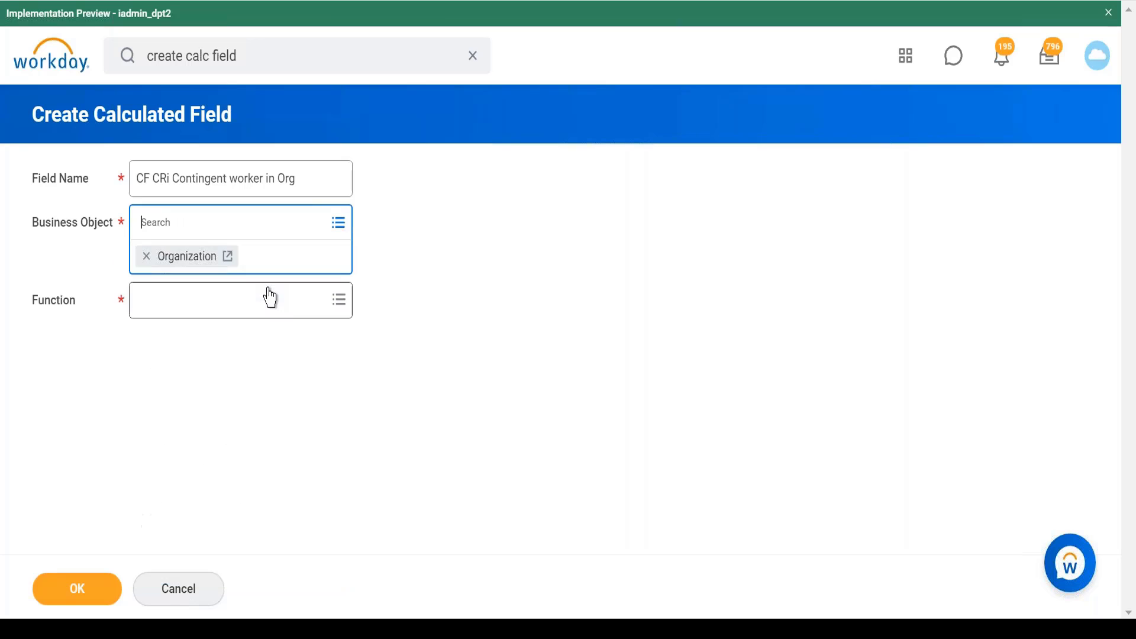
click(227, 303)
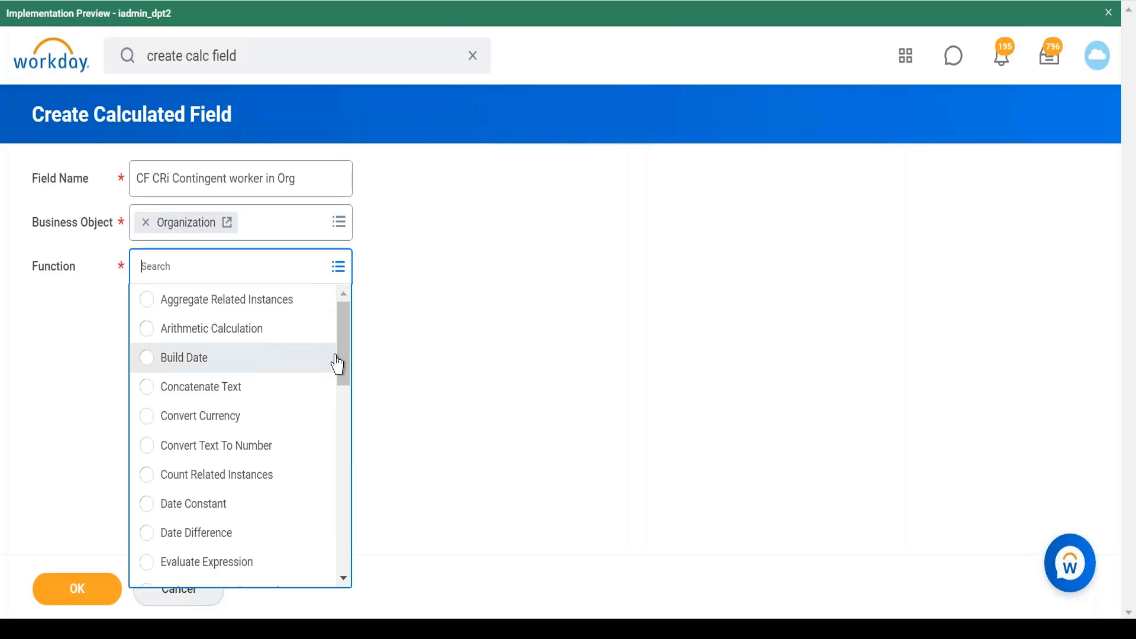
click(233, 488)
click(90, 588)
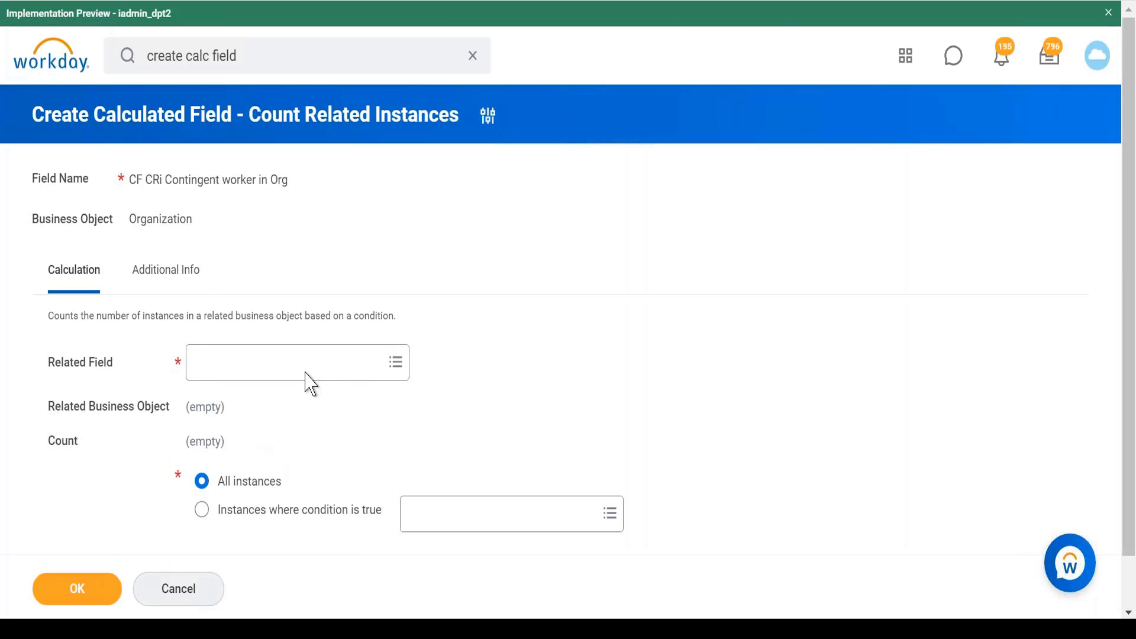
Search the related fields for "sup org" and select Organization as Supervisory Organization.
click(335, 369)
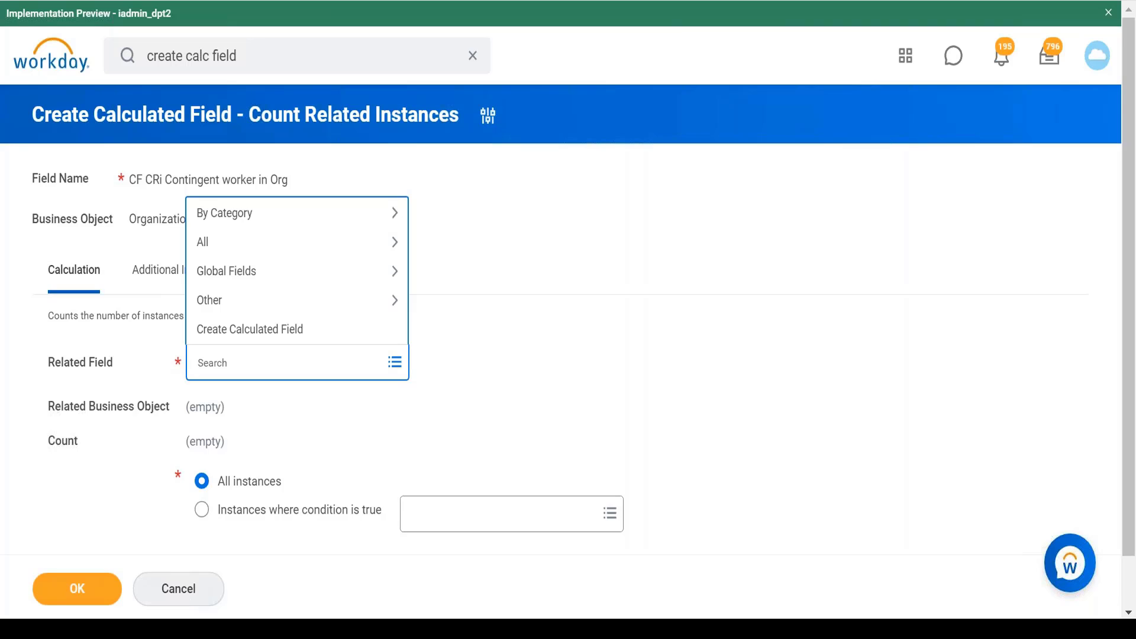
text(sup org)
key(Return)
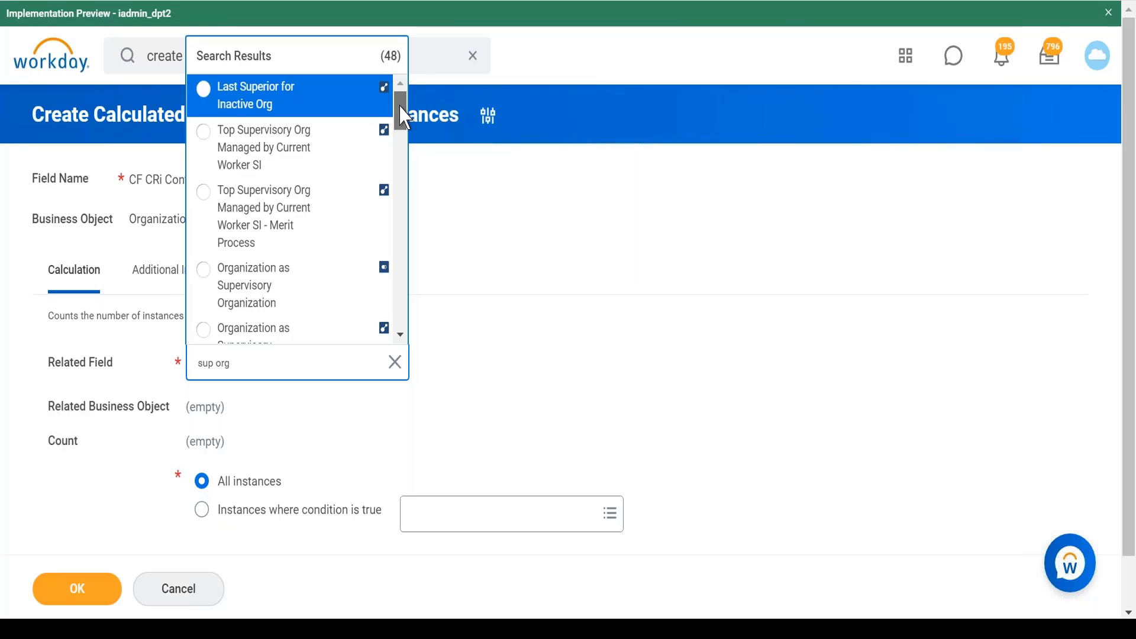
scroll(399, 112, down, 2)
scroll(402, 145, down, 3)
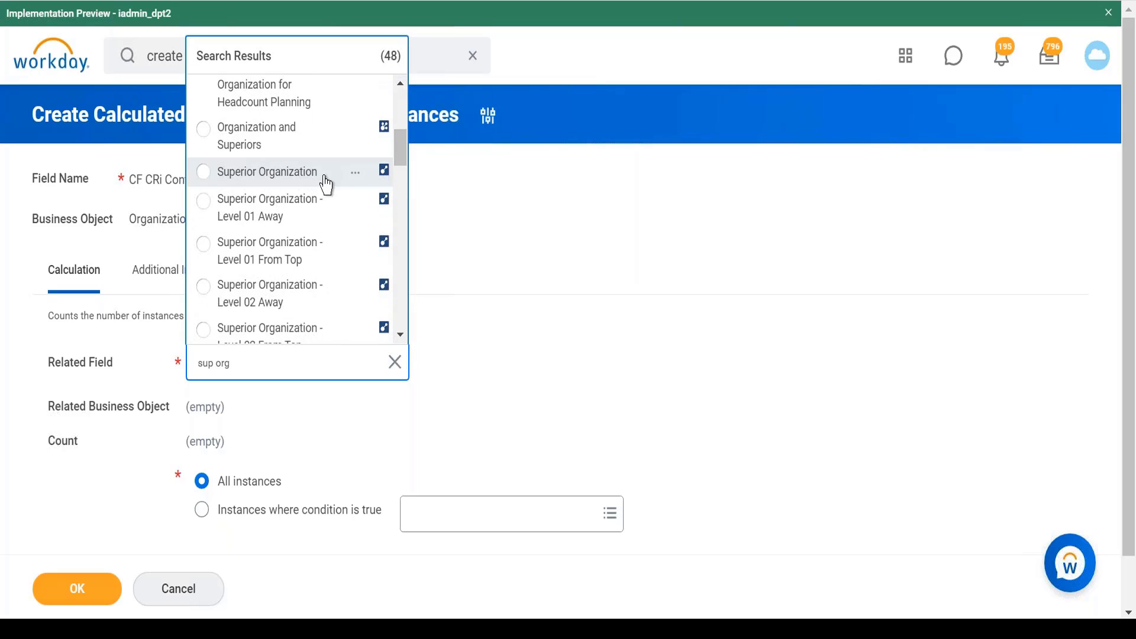
drag(400, 170, 400, 206)
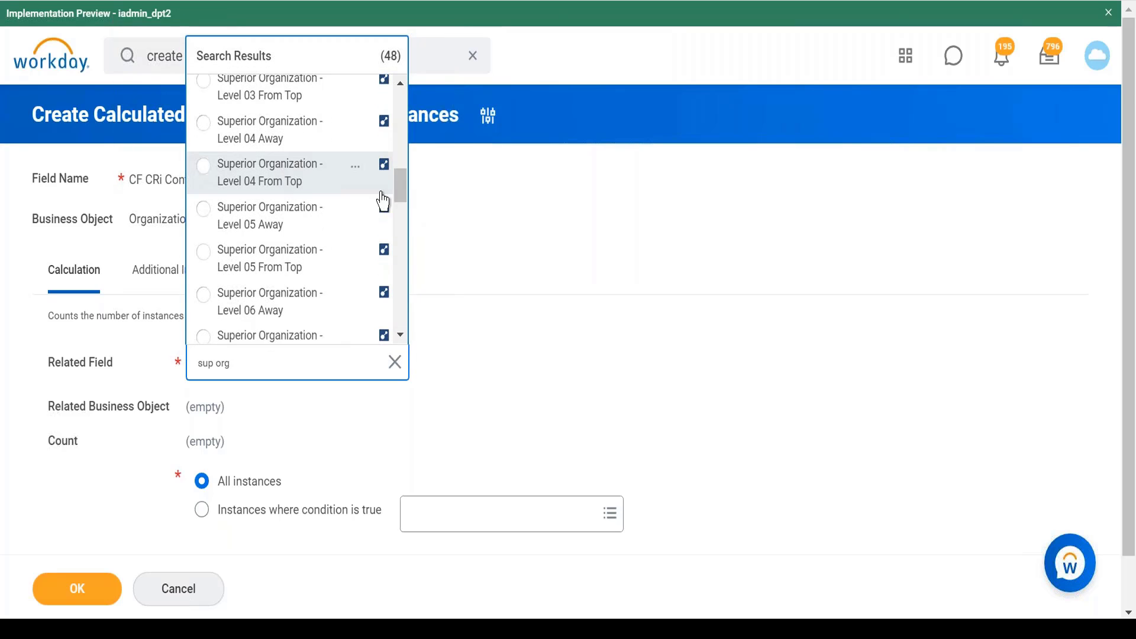
drag(407, 184, 399, 326)
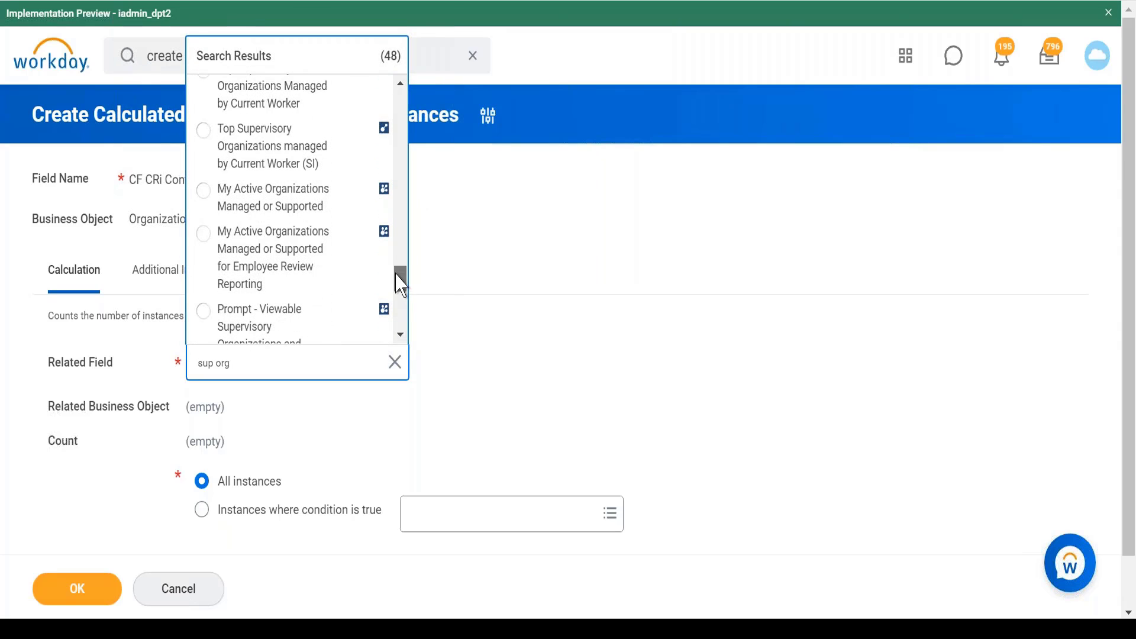
drag(399, 282, 408, 85)
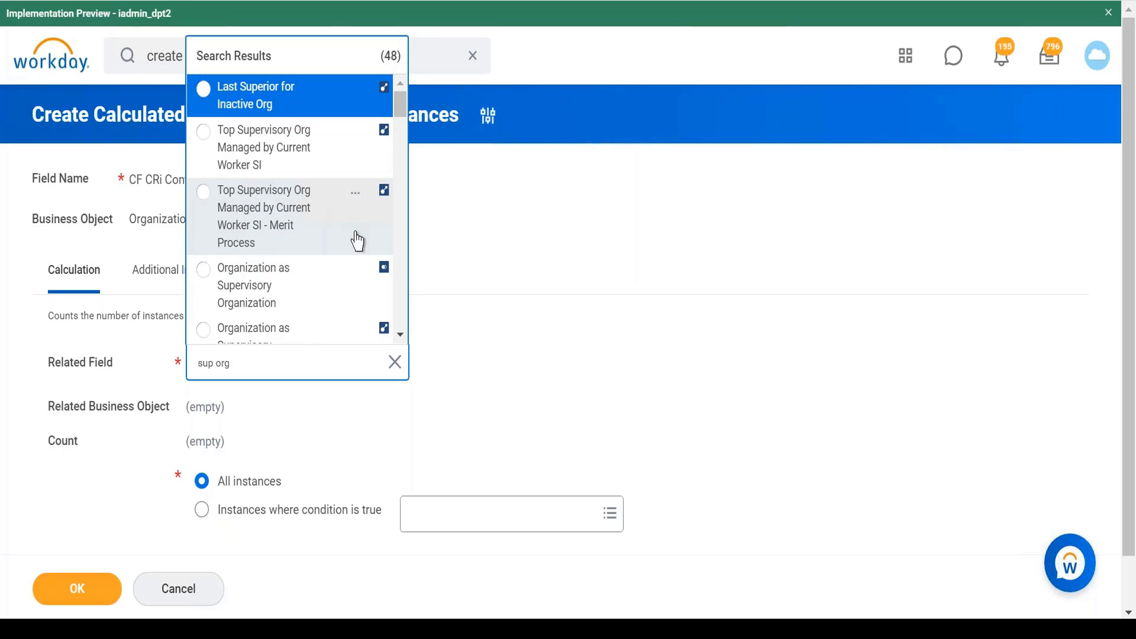
click(357, 272)
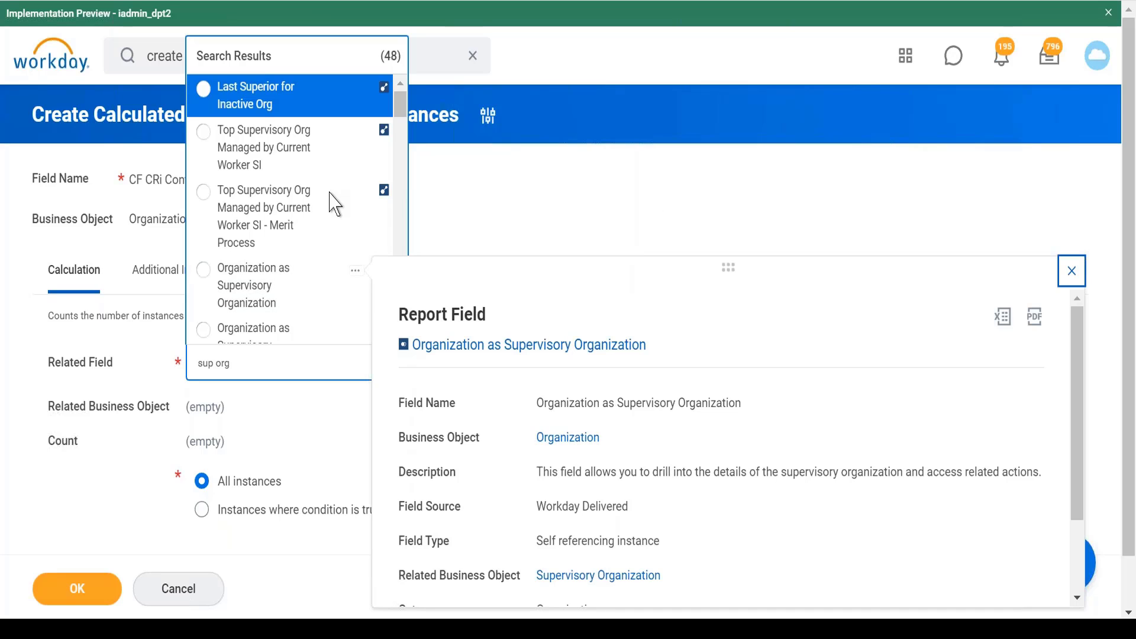
click(271, 290)
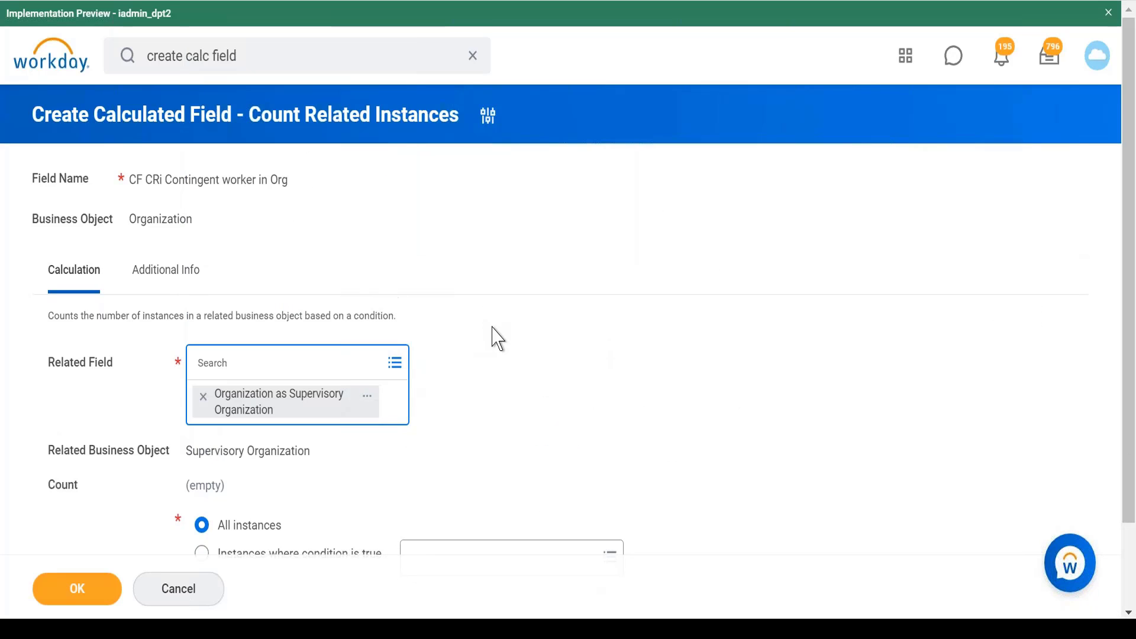
Remove the selected related field, and search for "worker" to inspect the details of the Workers field.
scroll(492, 338, down, 2)
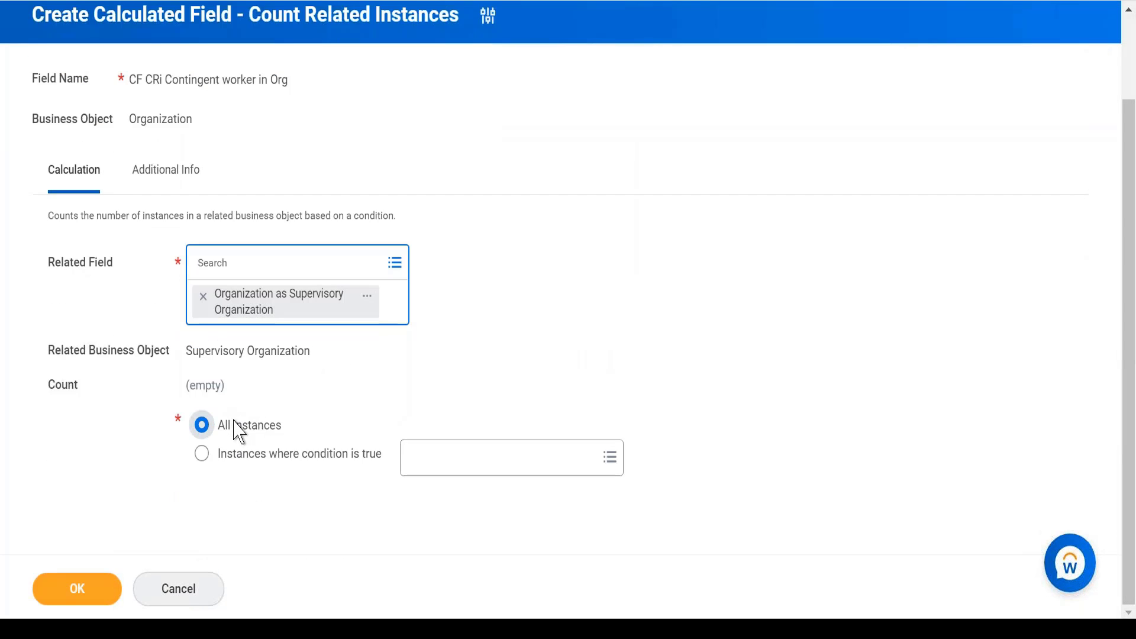
click(204, 304)
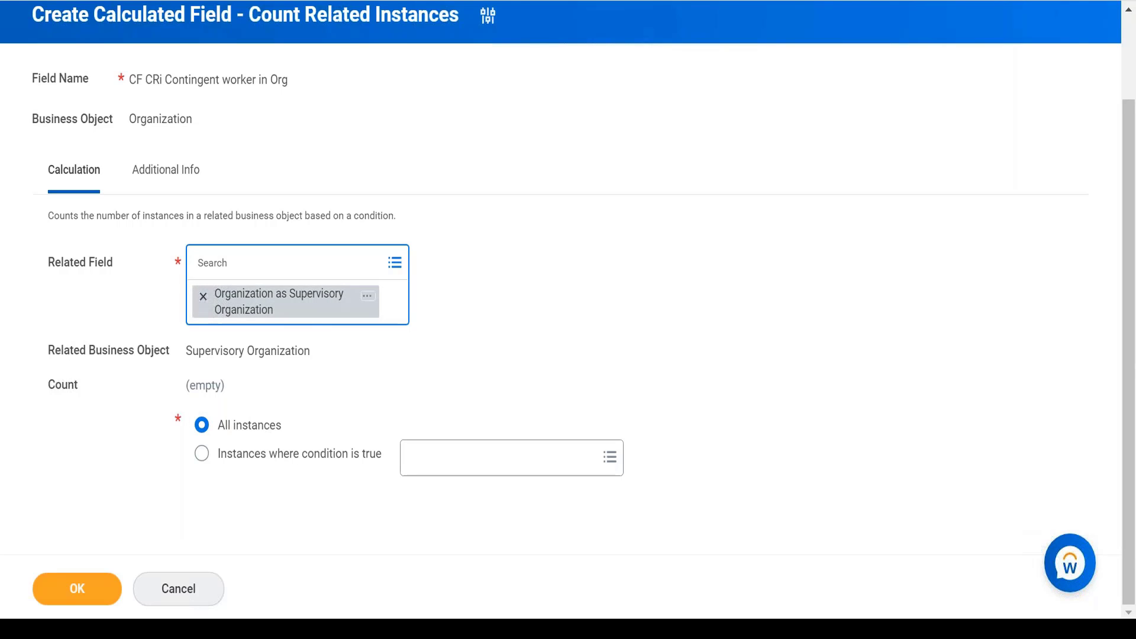
click(272, 304)
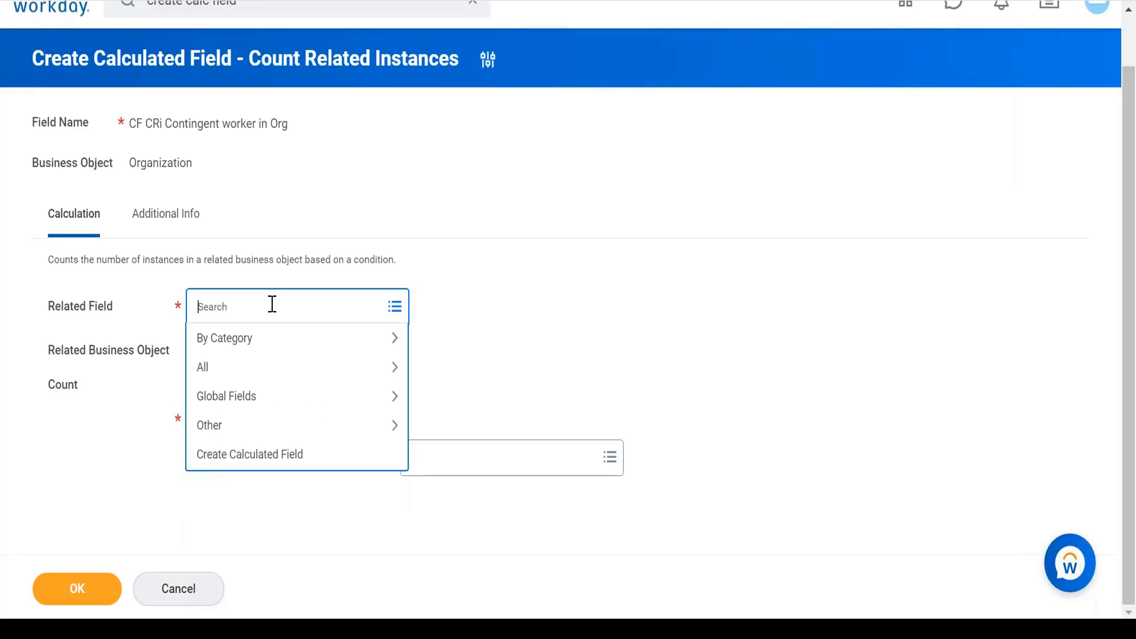
text(worker)
key(Return)
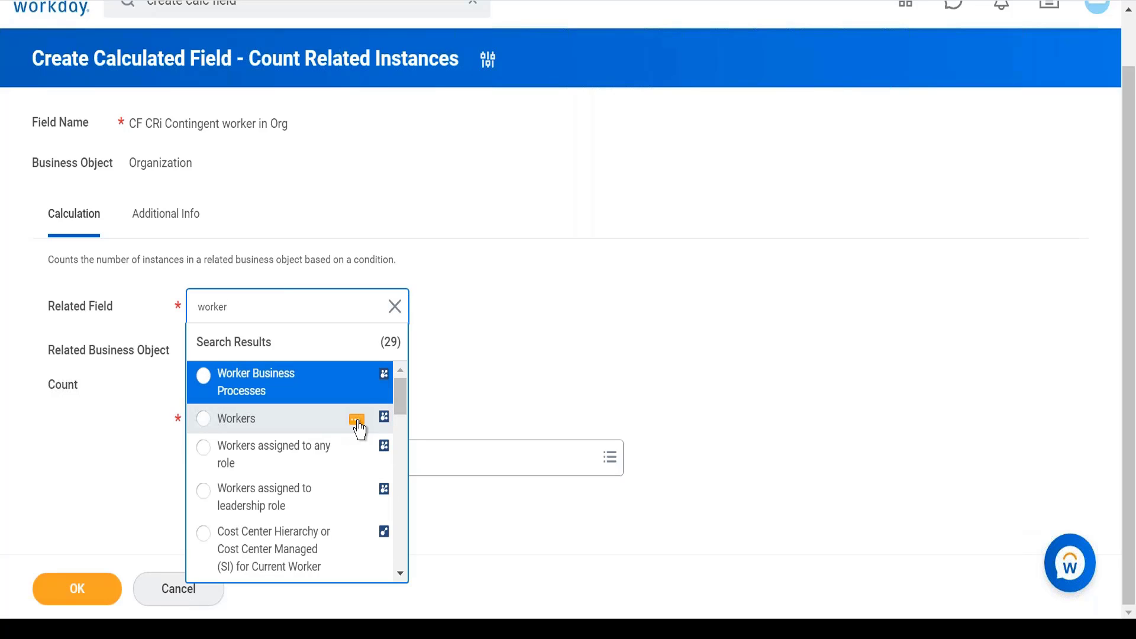
click(358, 422)
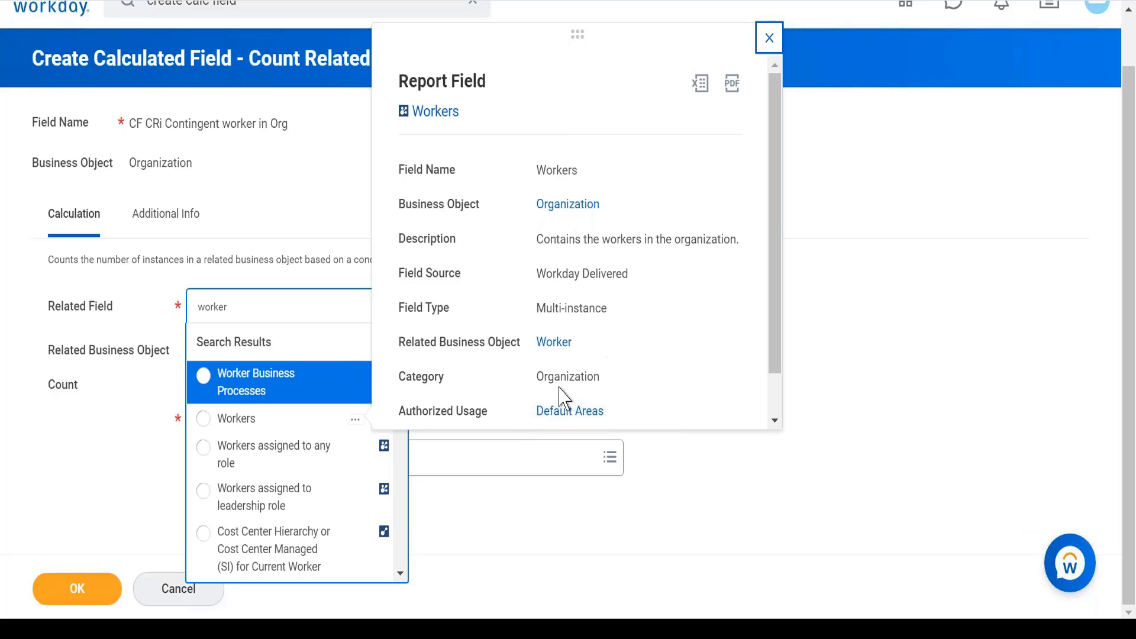
click(506, 540)
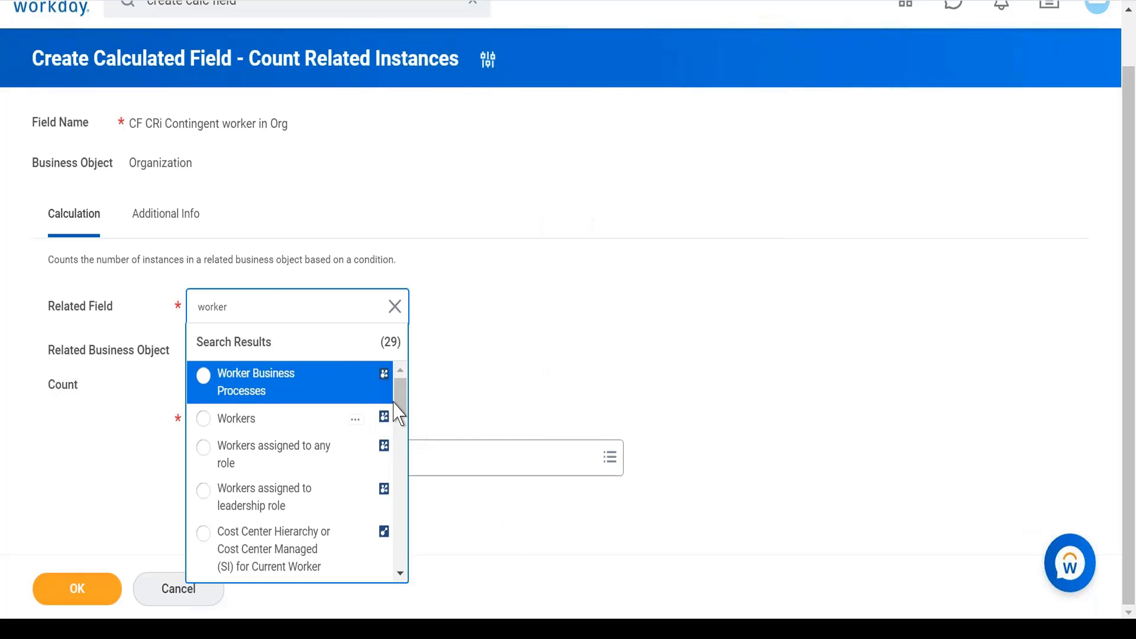
Inspect the Active Workers field's details and set the related field to Workers.
drag(400, 401, 407, 565)
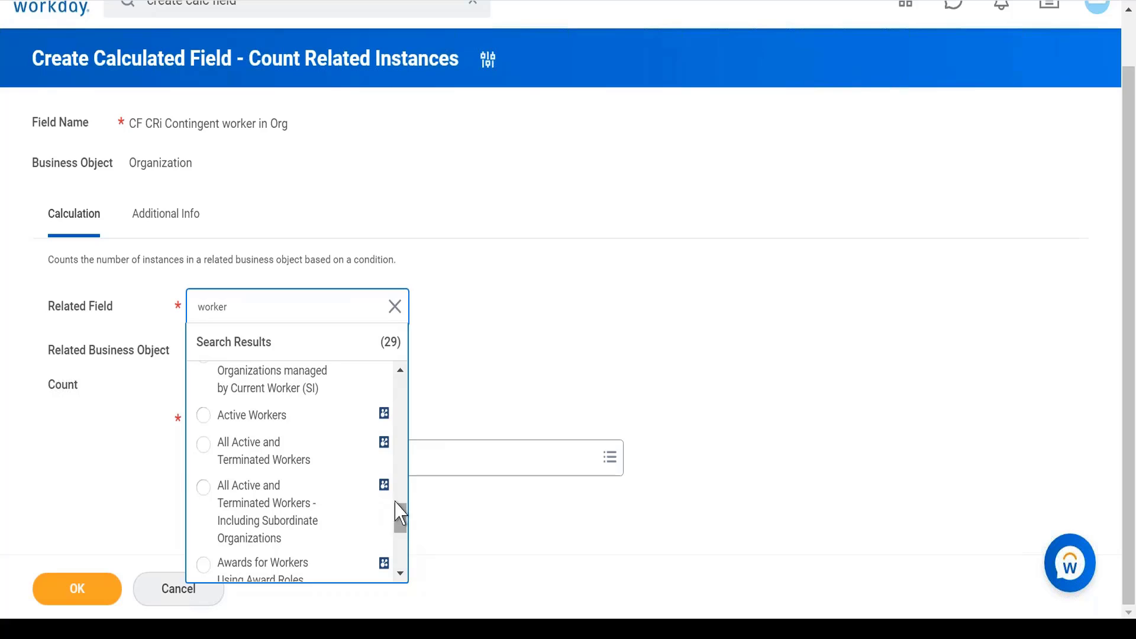
mouse_move(355, 427)
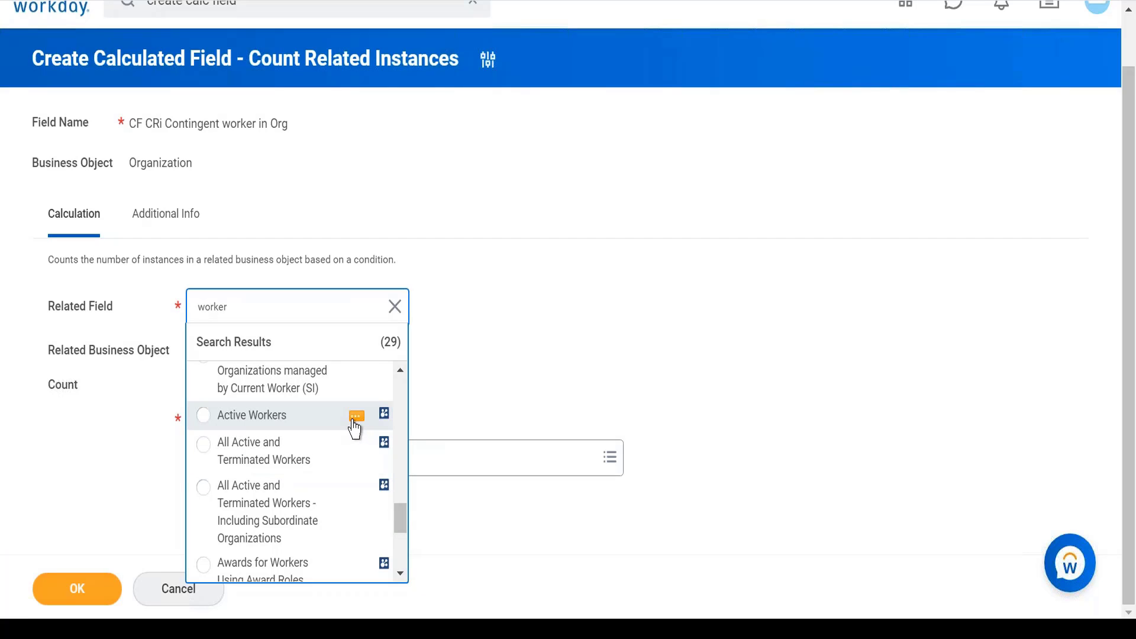
click(353, 422)
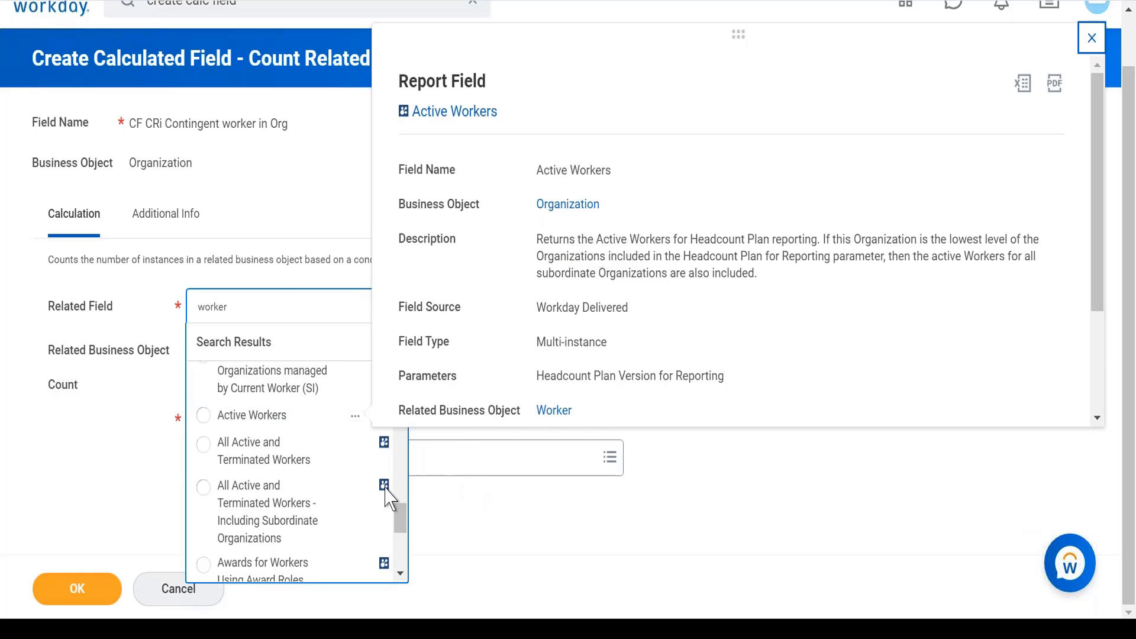
click(283, 307)
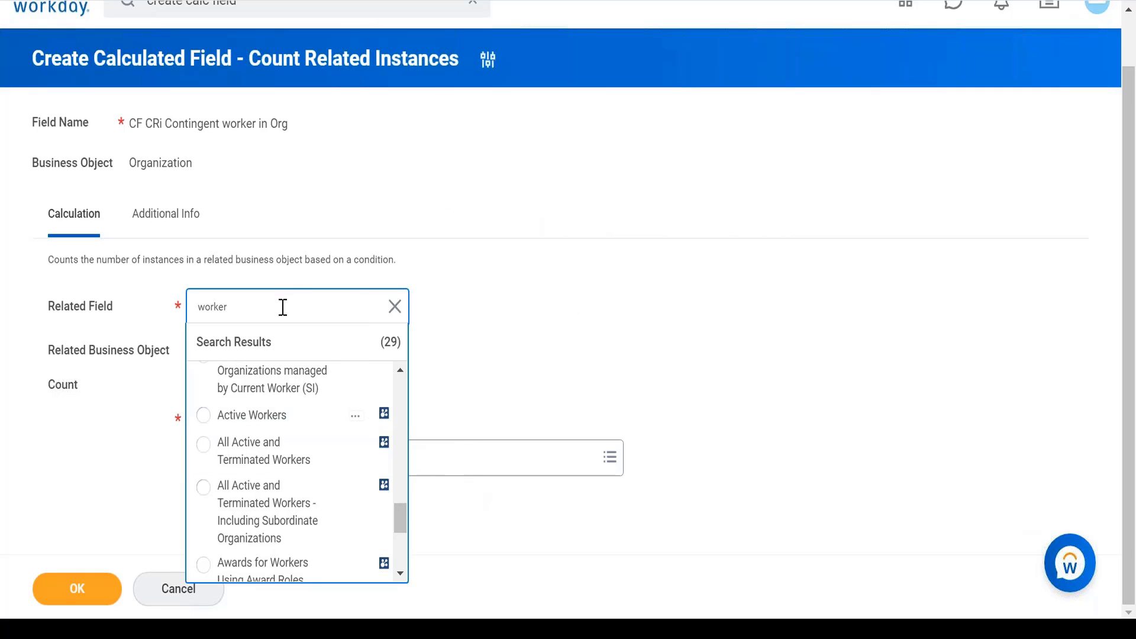
text(s)
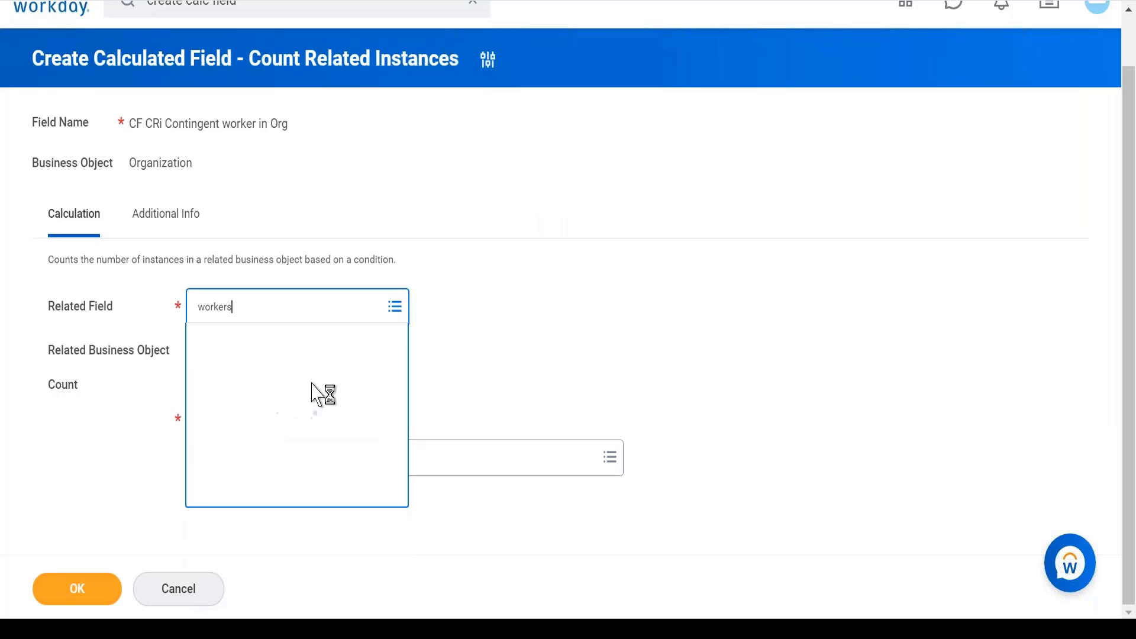
click(288, 386)
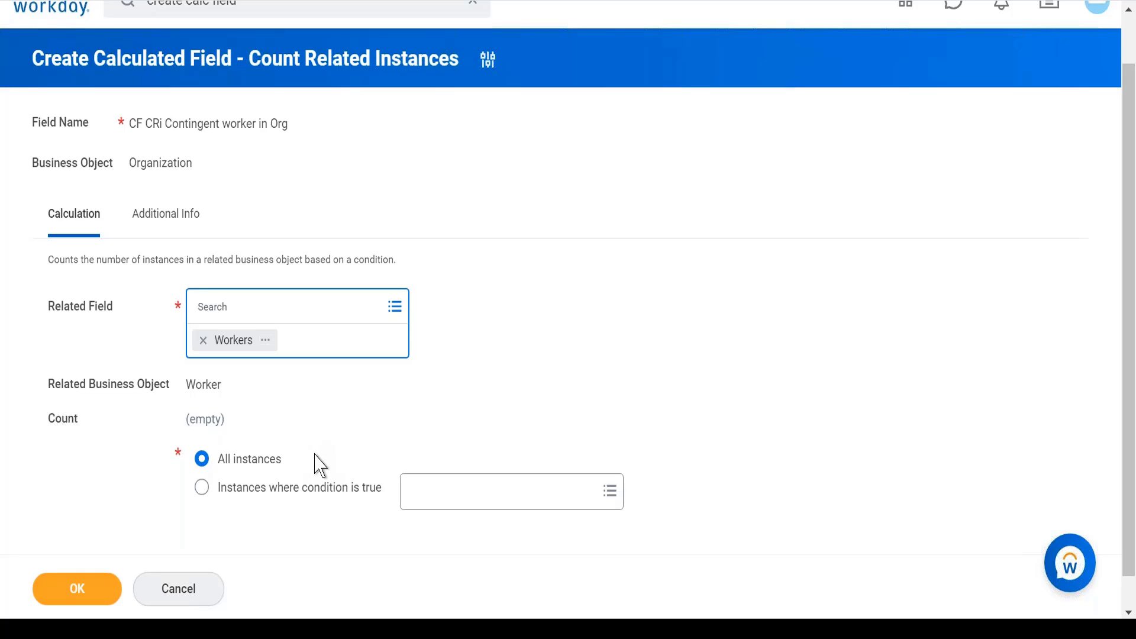
click(322, 497)
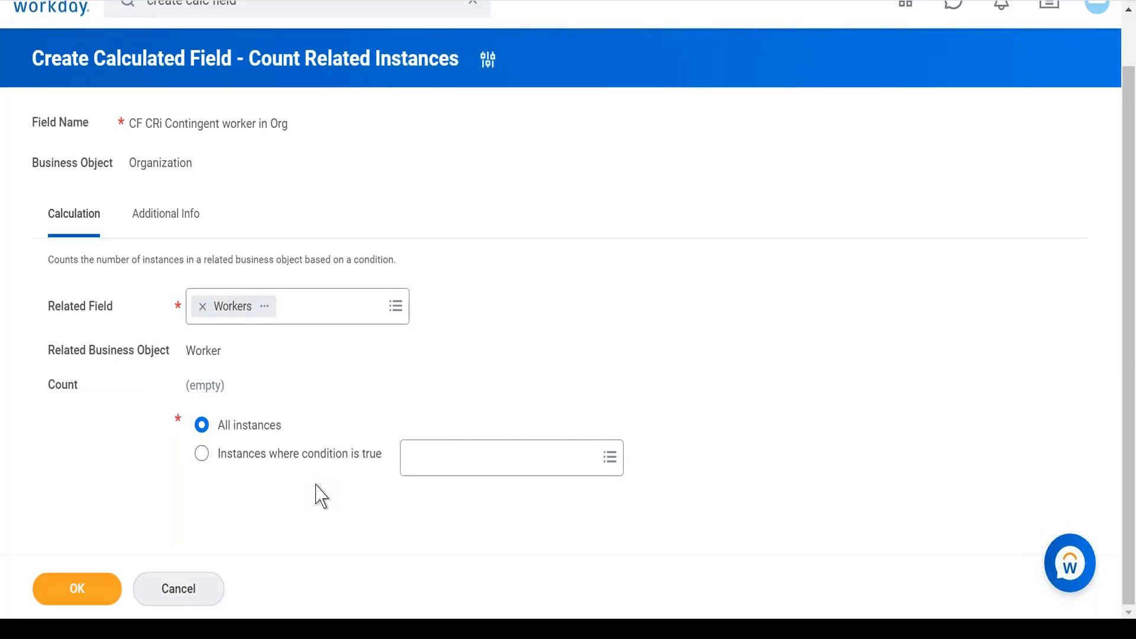
Count only instances where a condition is true, and search the condition fields for "worker type".
click(202, 455)
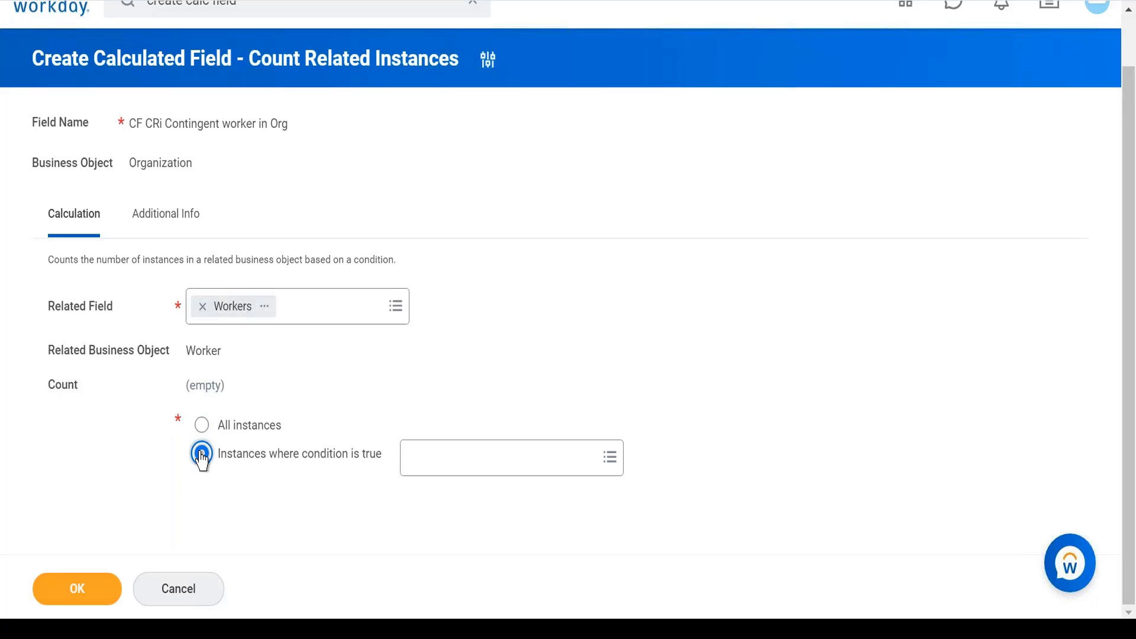
click(445, 462)
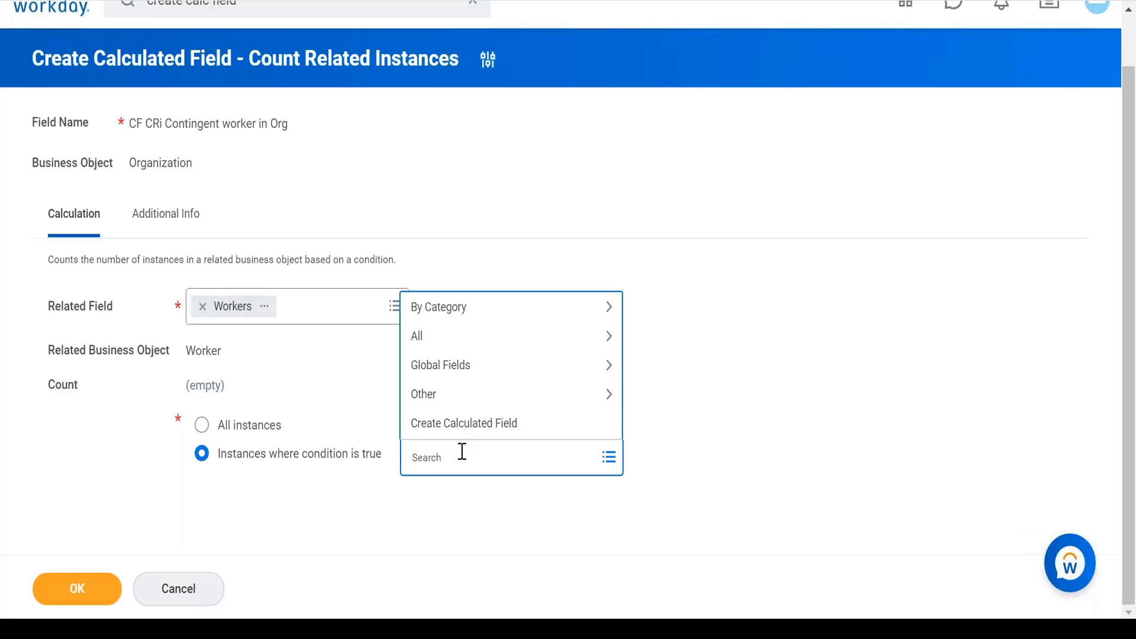
text(worker type)
key(Return)
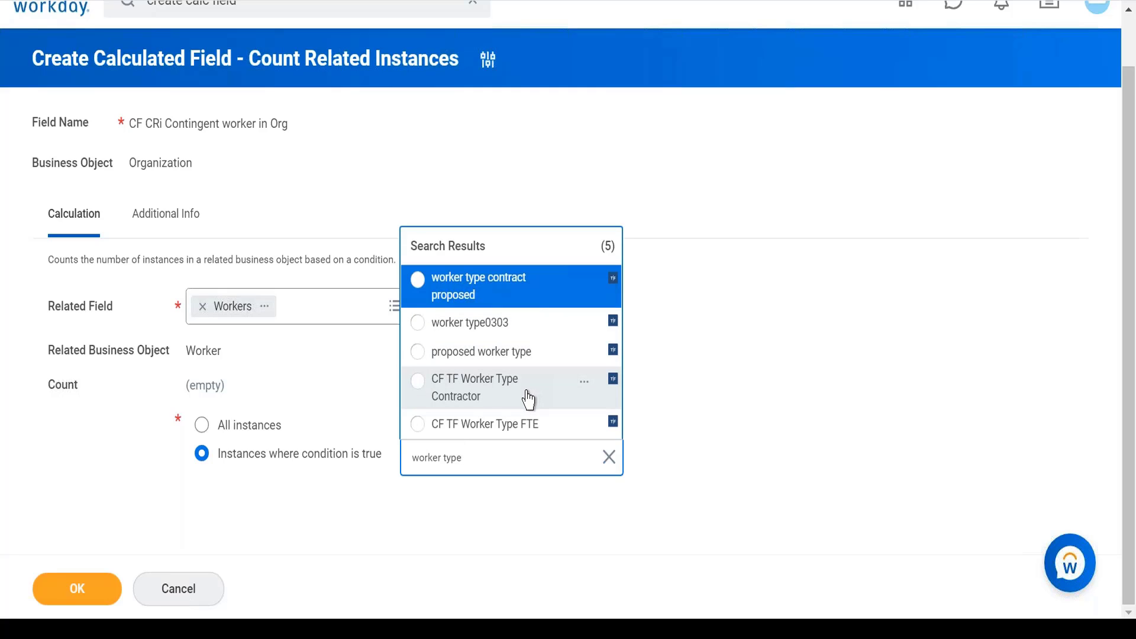
Inspect the definition of CF TF Worker Type Contractor in a separate browser tab, and return to the calculated field being created.
click(586, 390)
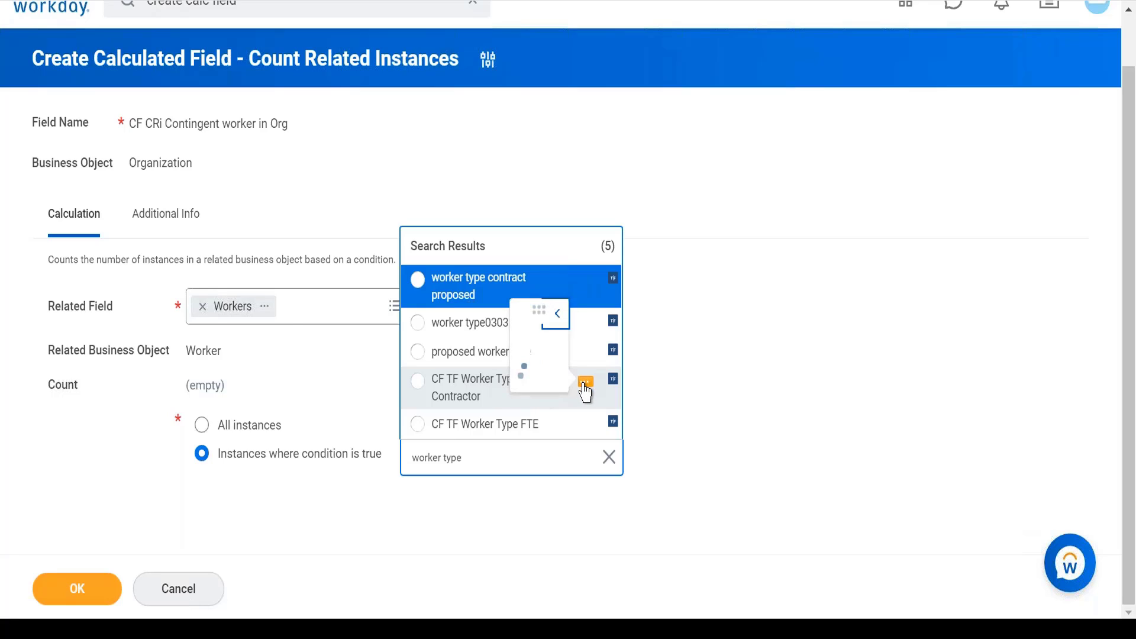
right_click(586, 391)
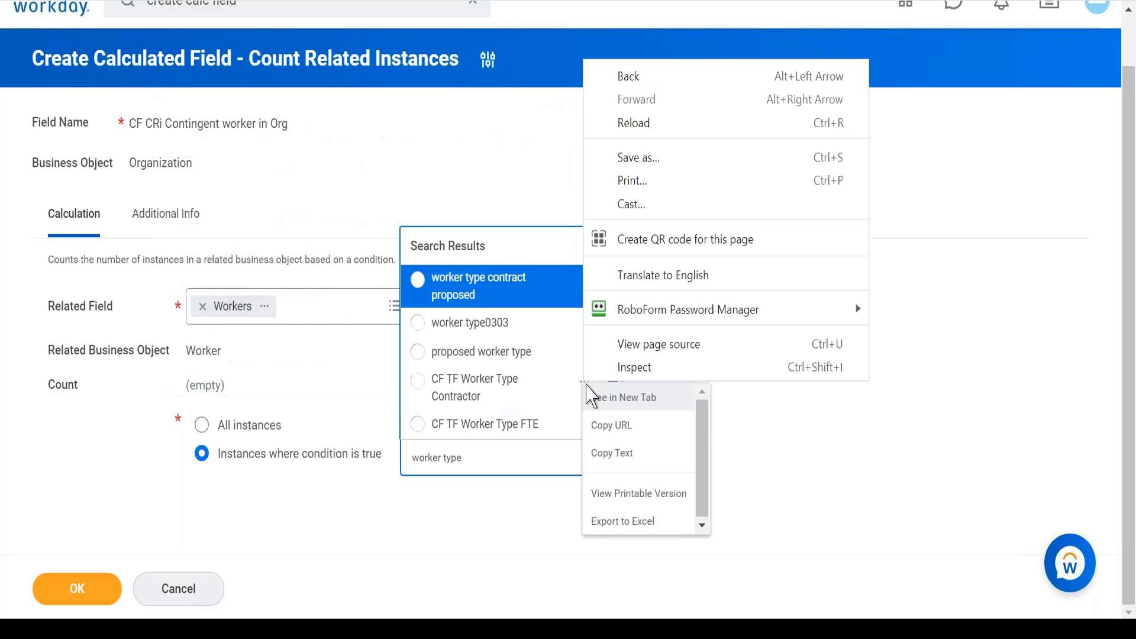
key(Escape)
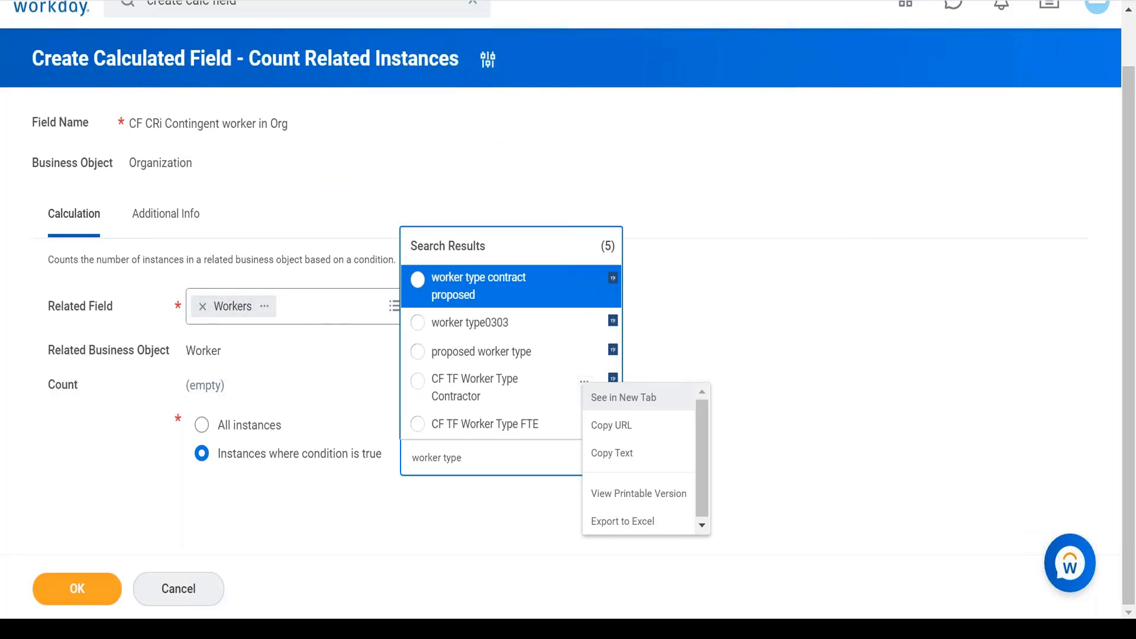
click(623, 397)
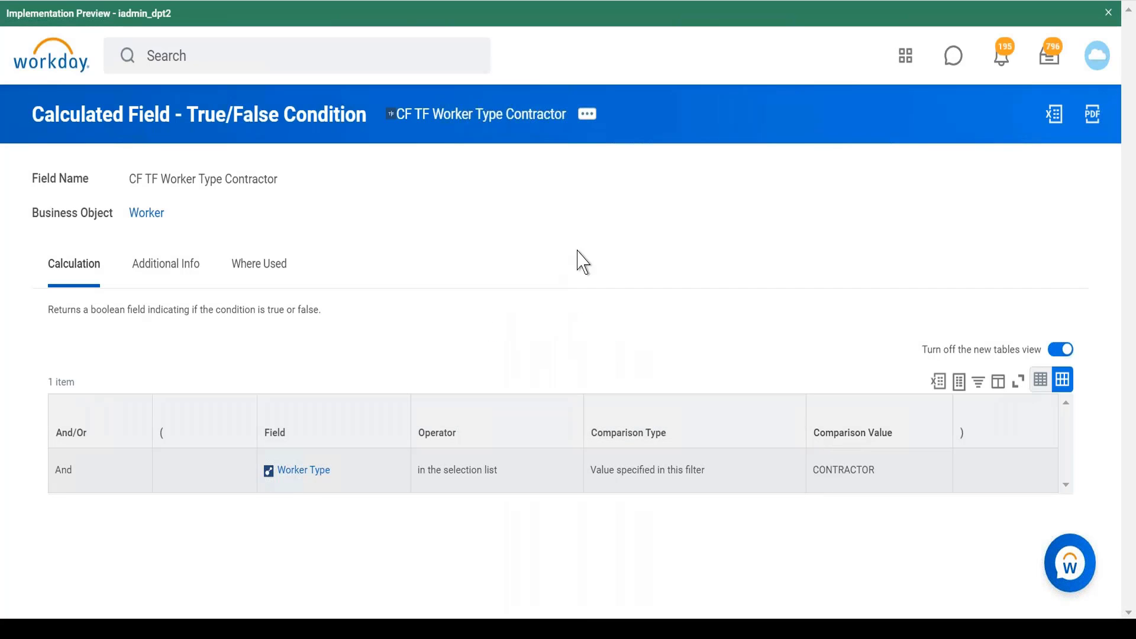
click(438, 1)
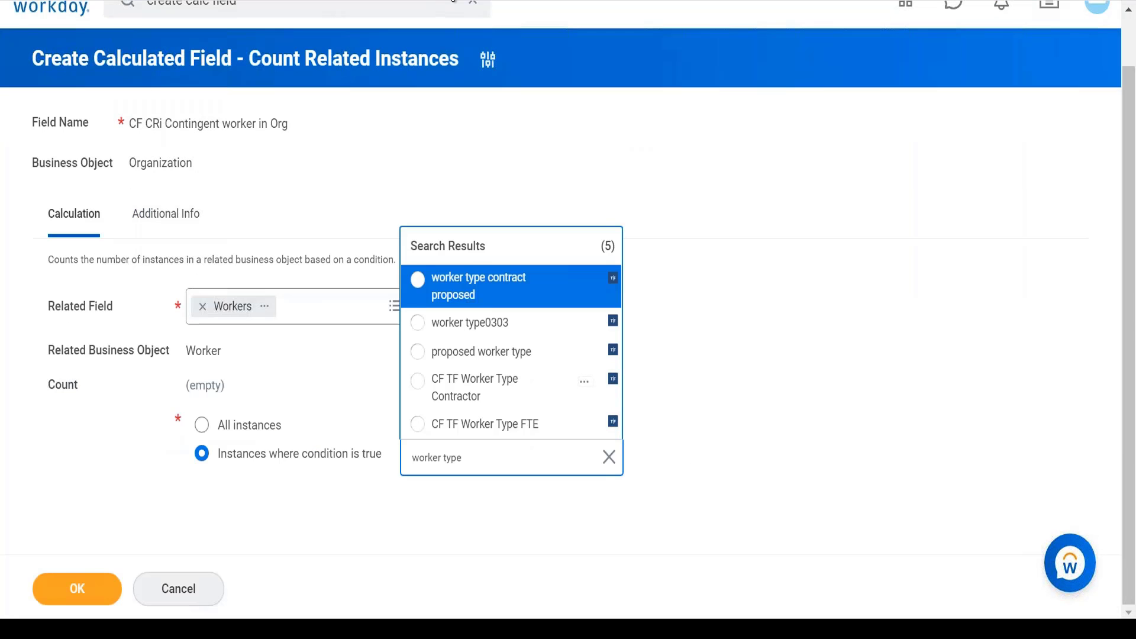
Set the count condition to CF TF Worker Type Contractor, recheck its definition, and save the calculated field.
click(474, 392)
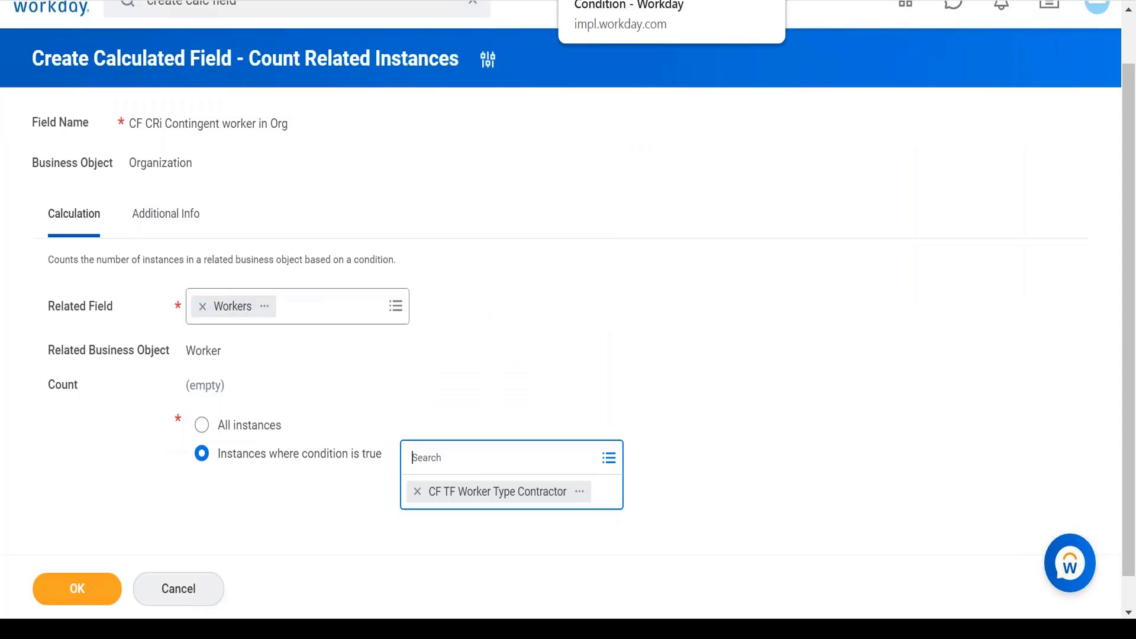
click(661, 2)
mouse_move(149, 221)
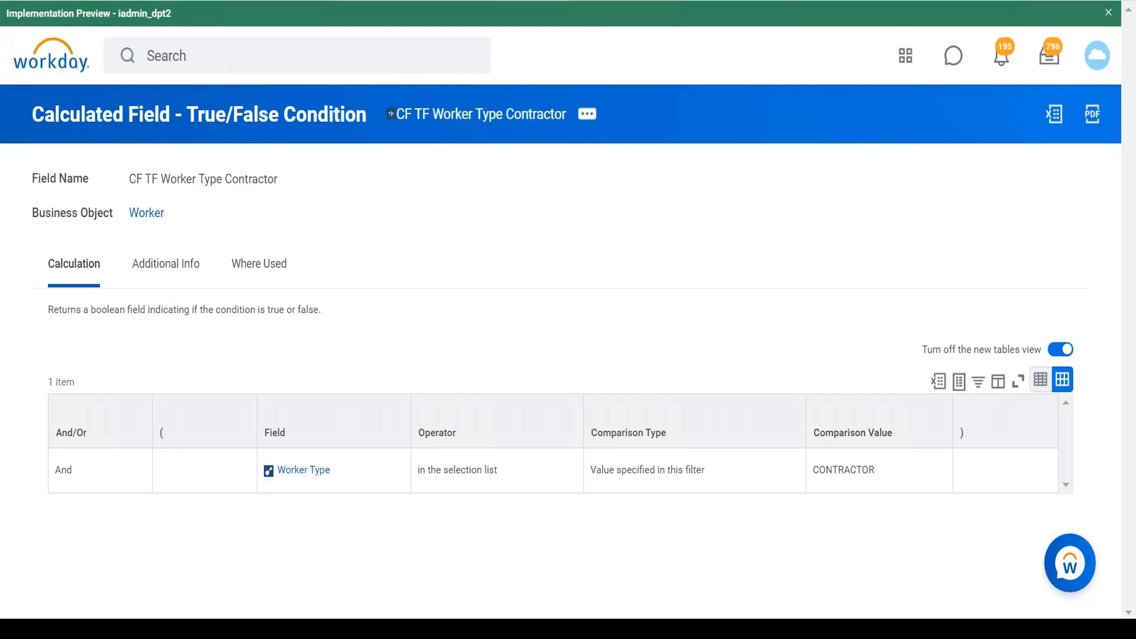
click(414, 2)
click(83, 592)
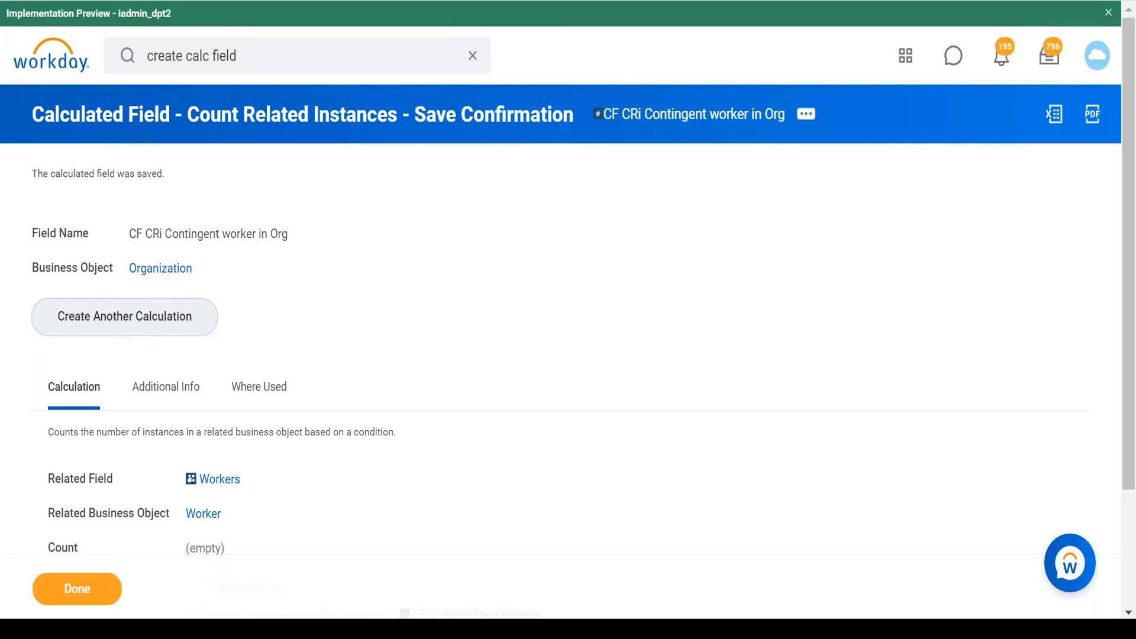
Review the comparison value of the contractor condition and the calculation settings of the saved Count Related Instances field.
click(645, 5)
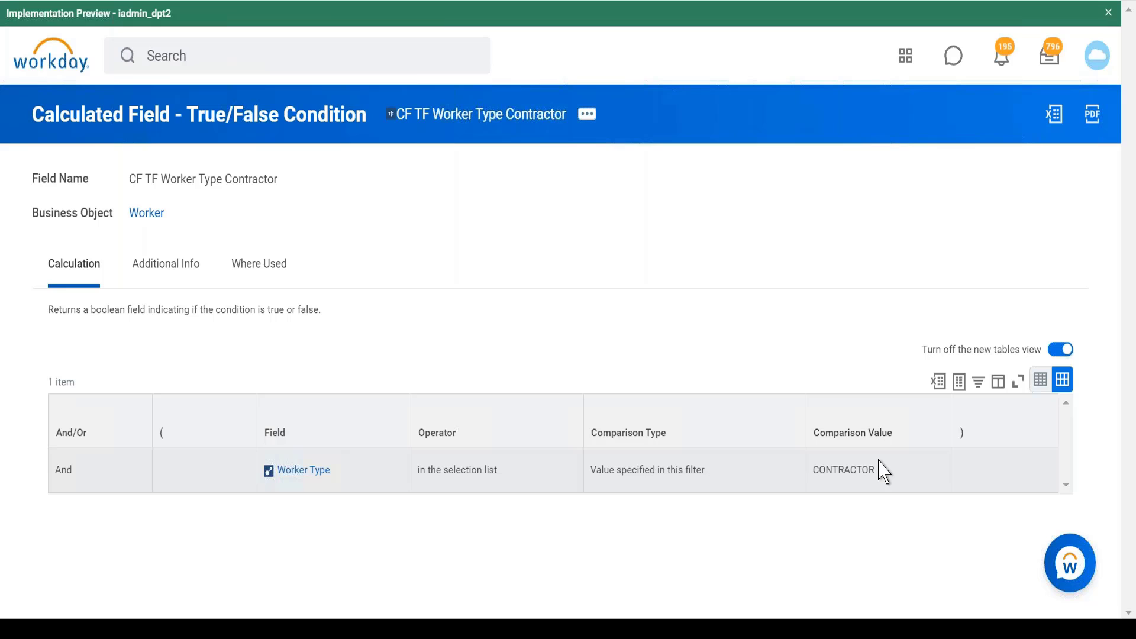
click(450, 1)
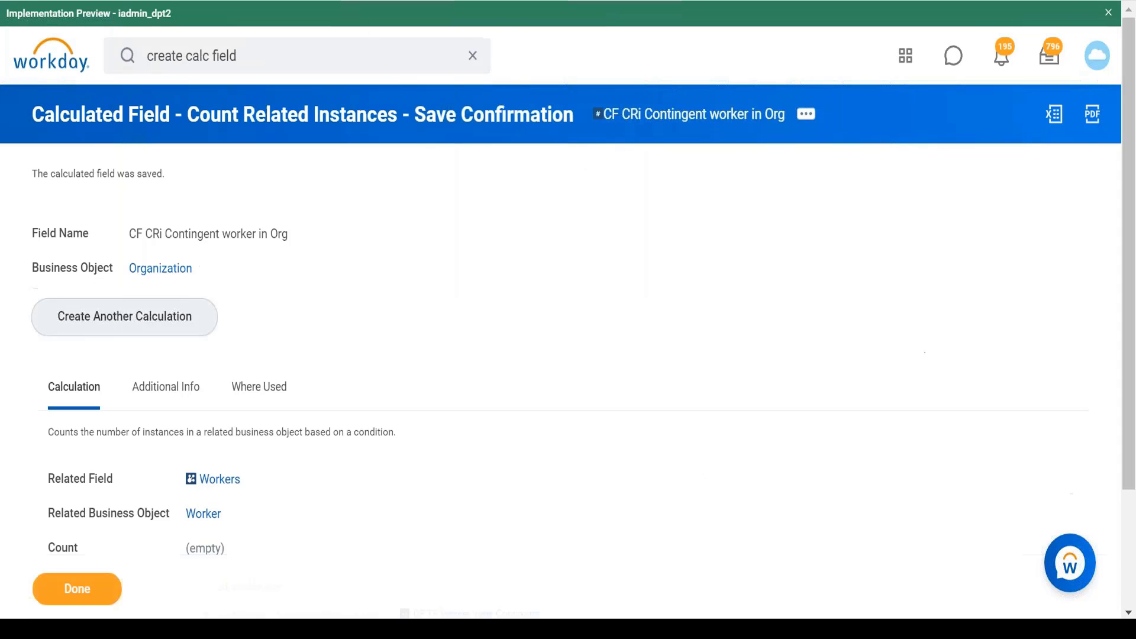
scroll(456, 302, down, 3)
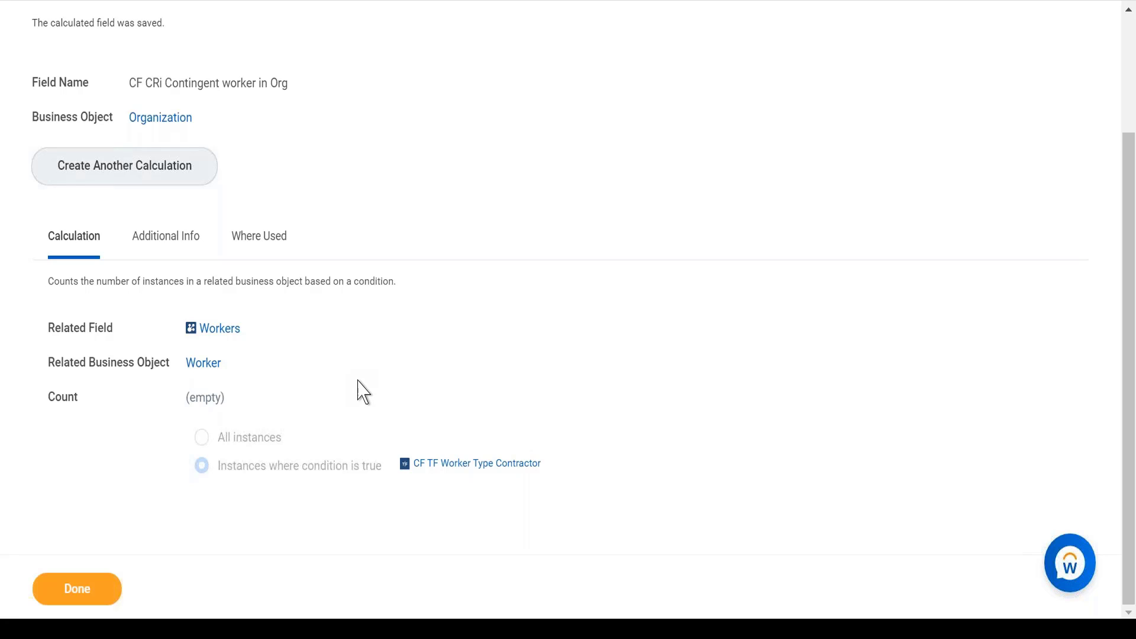
Open the recently searched worker's profile from the Executive Management page, examine the employee type in Job Details, and return to the saved calculated field.
click(607, 0)
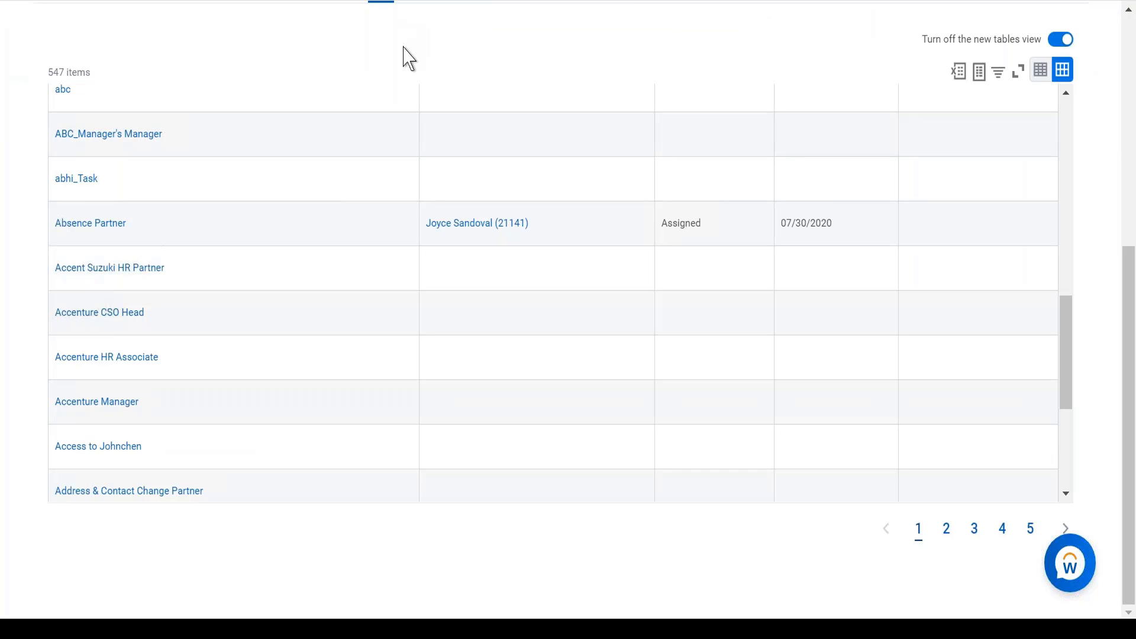
scroll(409, 58, up, 7)
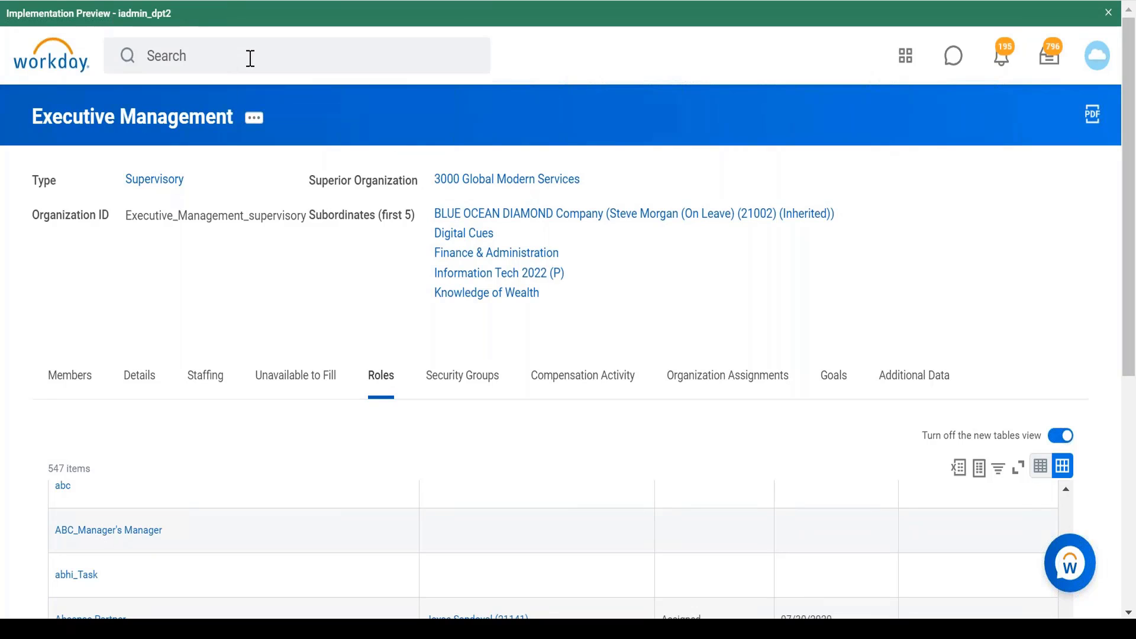
click(250, 58)
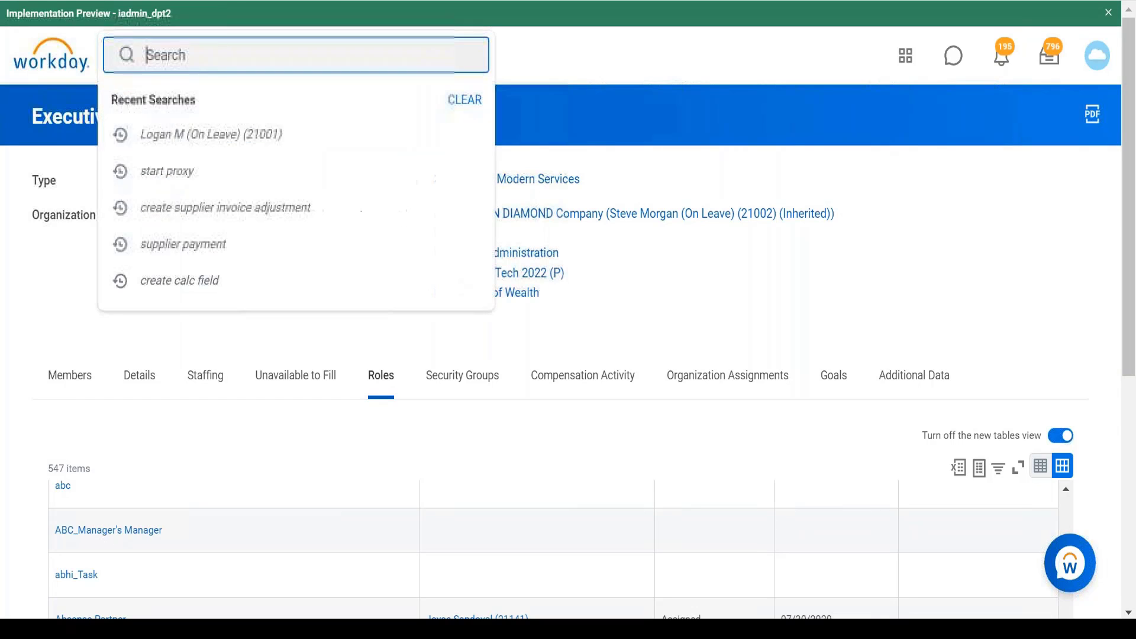
click(255, 135)
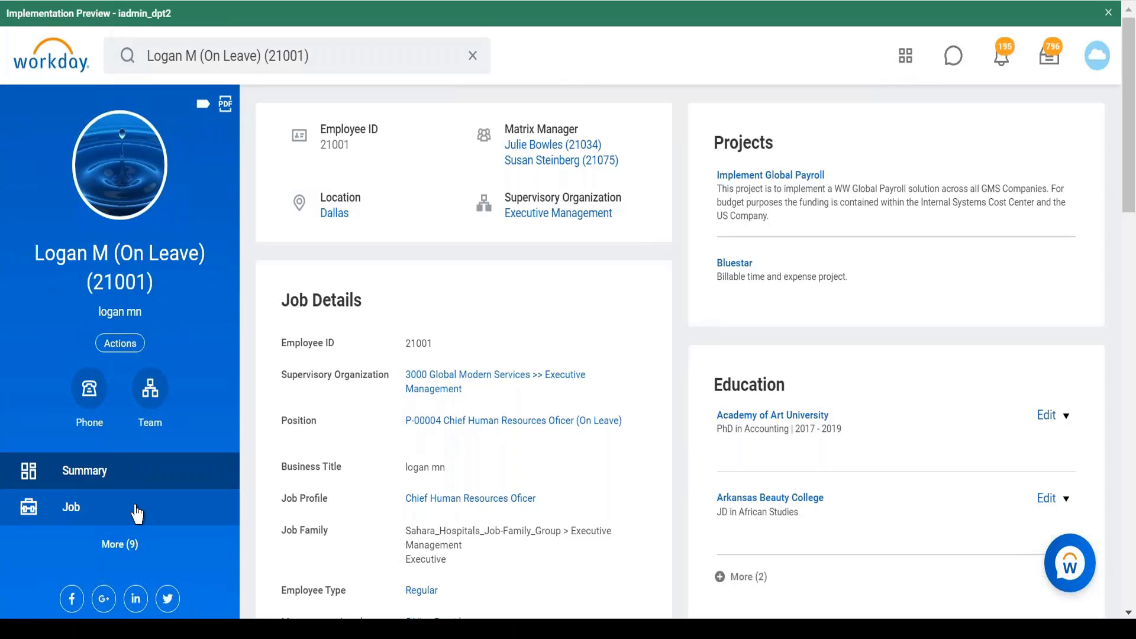
click(138, 514)
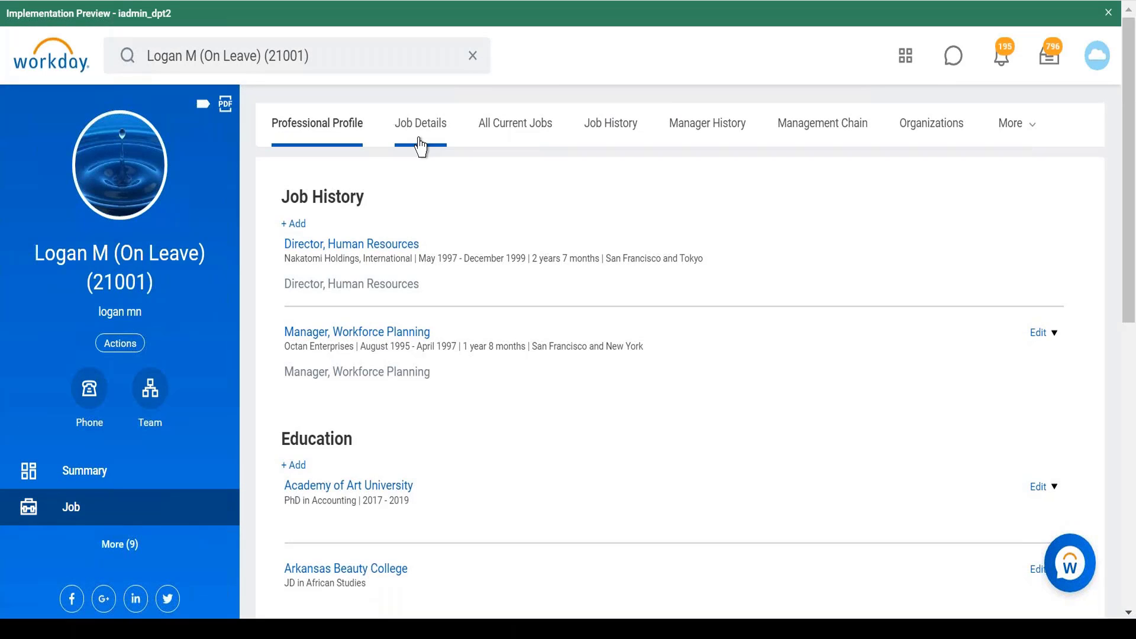
click(421, 146)
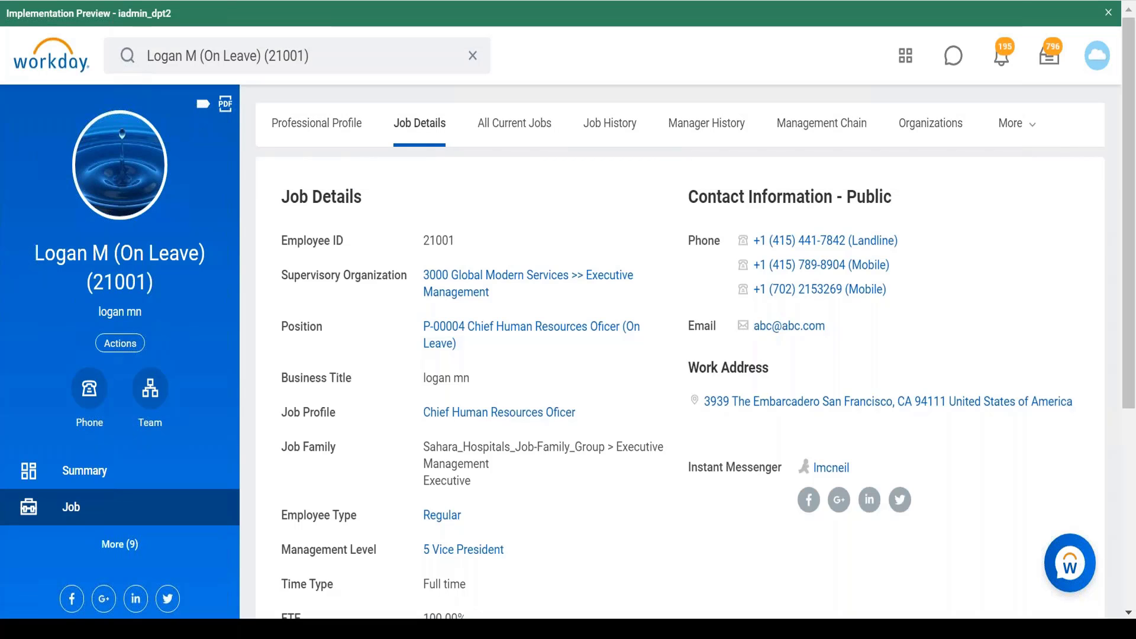
scroll(385, 279, down, 4)
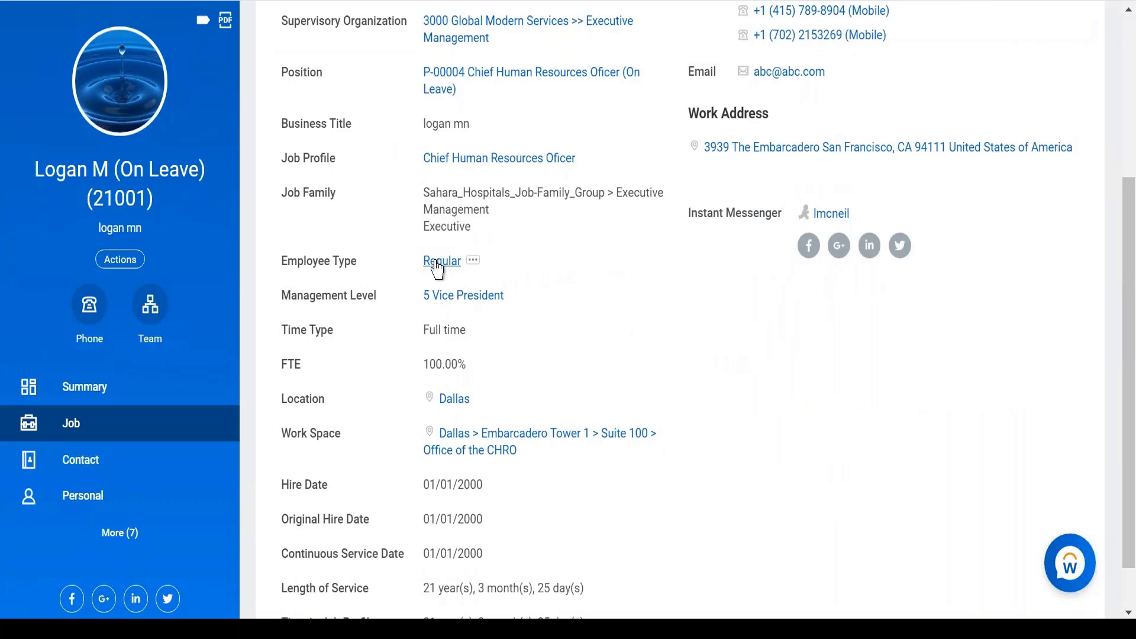
key(ctrl+minus)
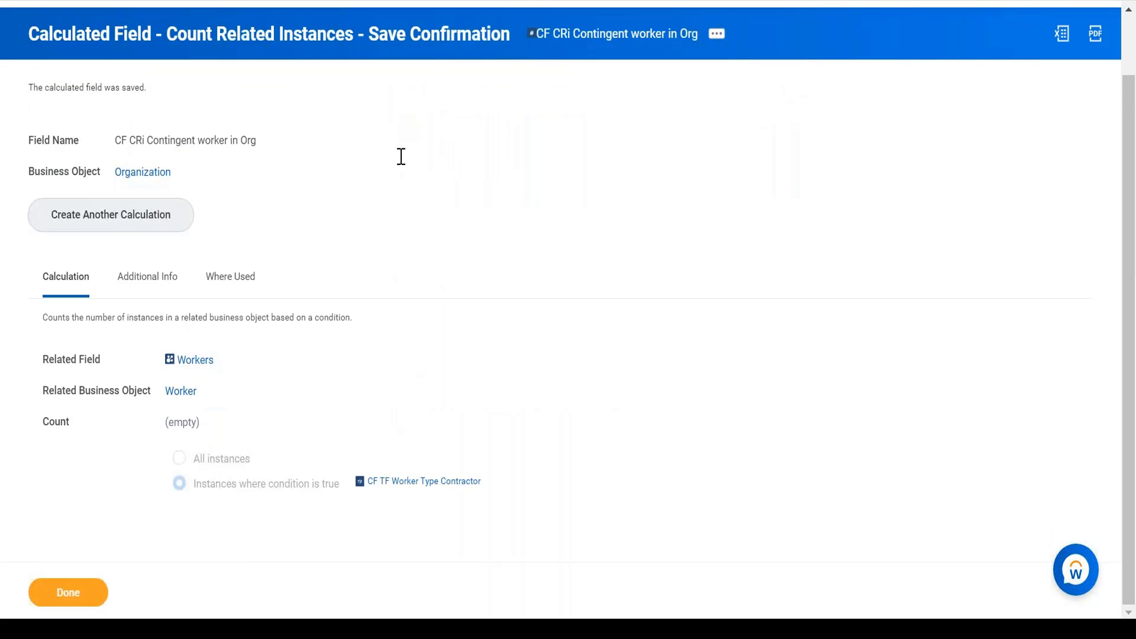
scroll(401, 156, up, 2)
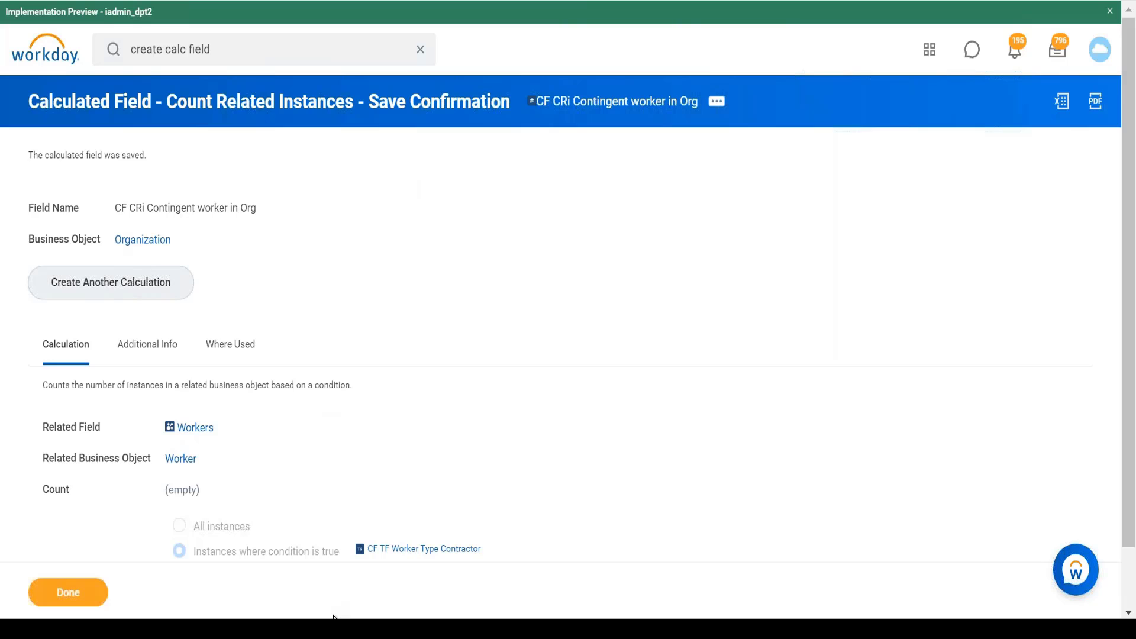
Switch to the Notepad++ notes and add a line with a person's name followed by "XYZ org find the number of open position in XYZ org".
click(408, 629)
key(Return)
key(Return)
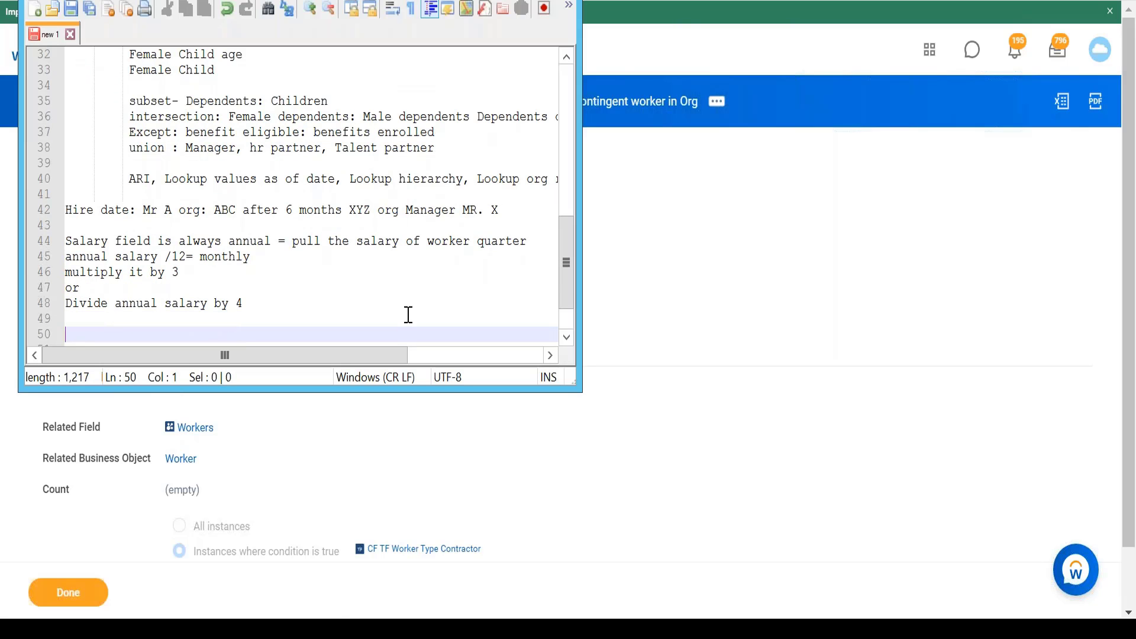
text(Pr)
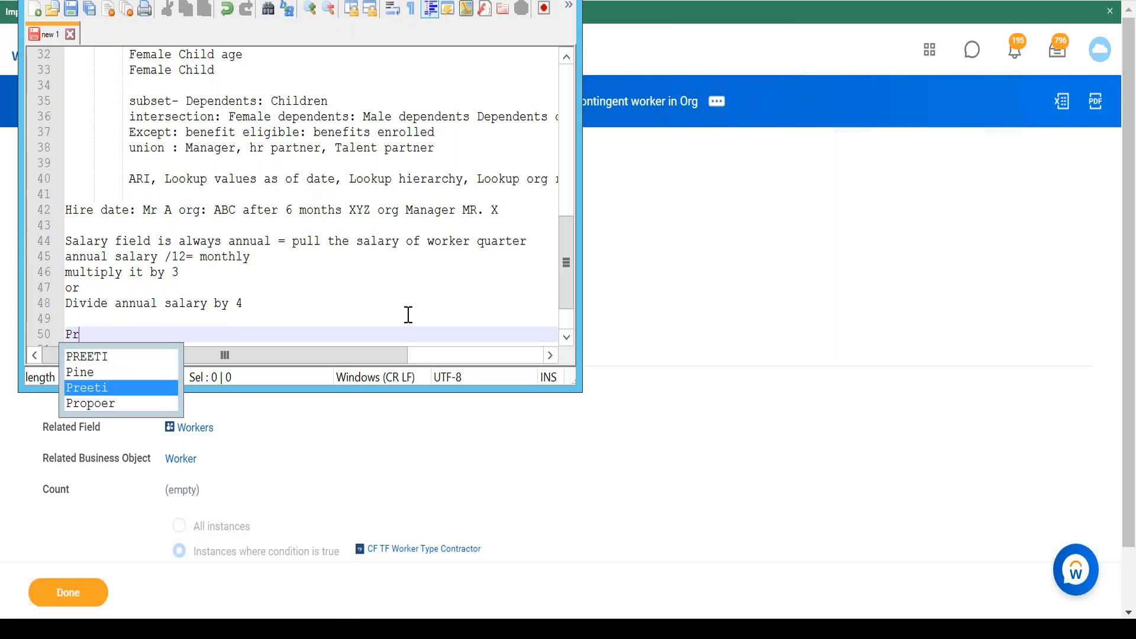
text(eety)
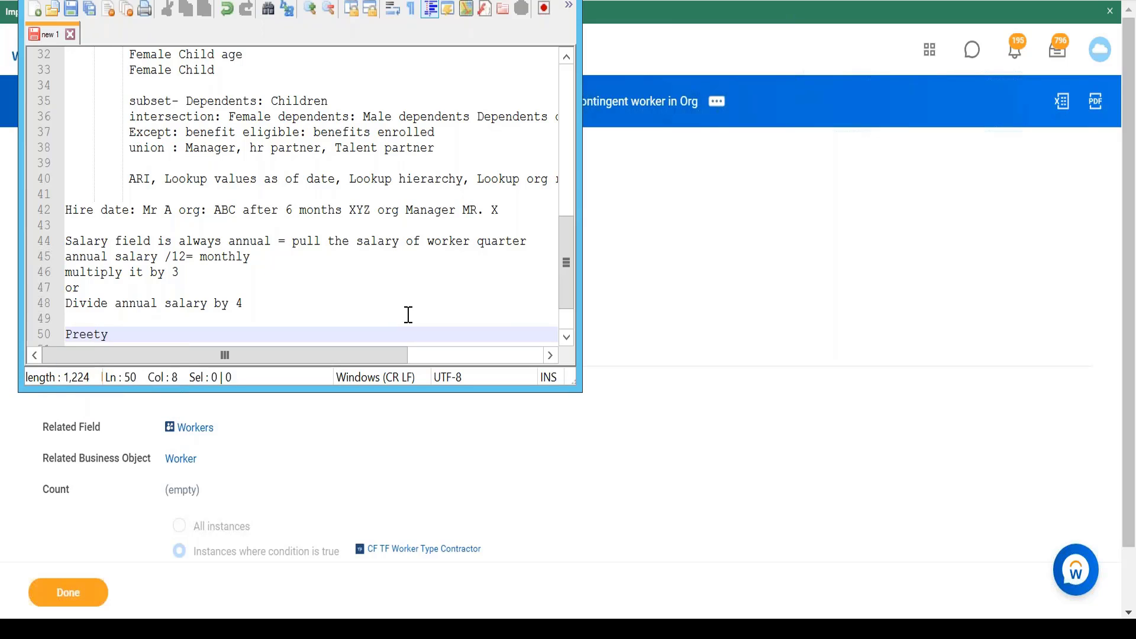
key(BackSpace)
key(BackSpace)
text(i XYZ)
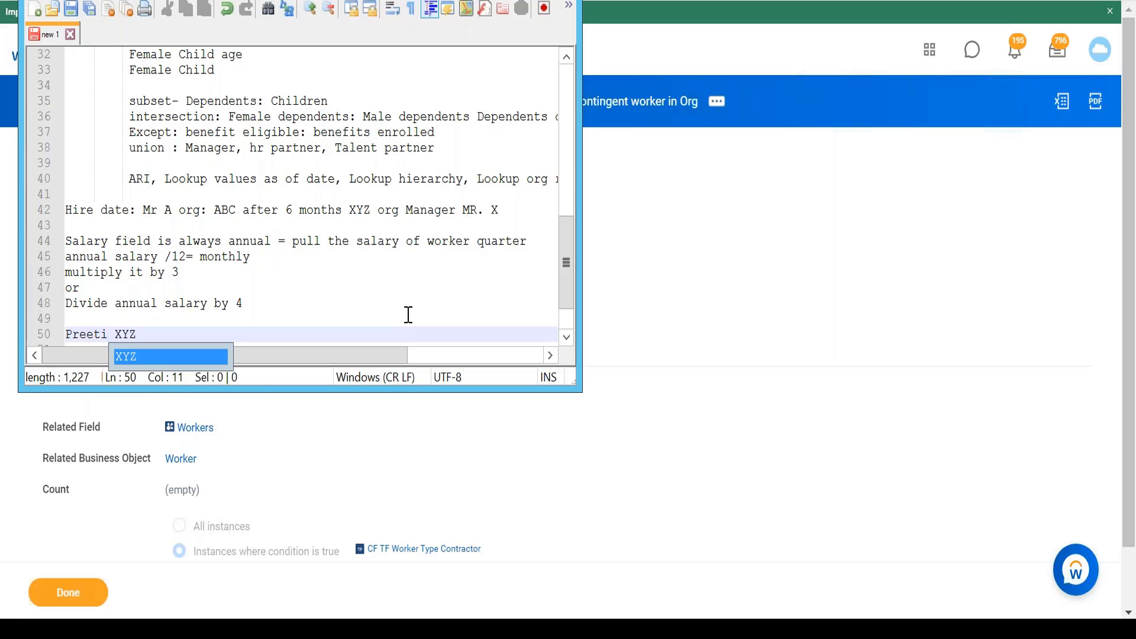
text( org )
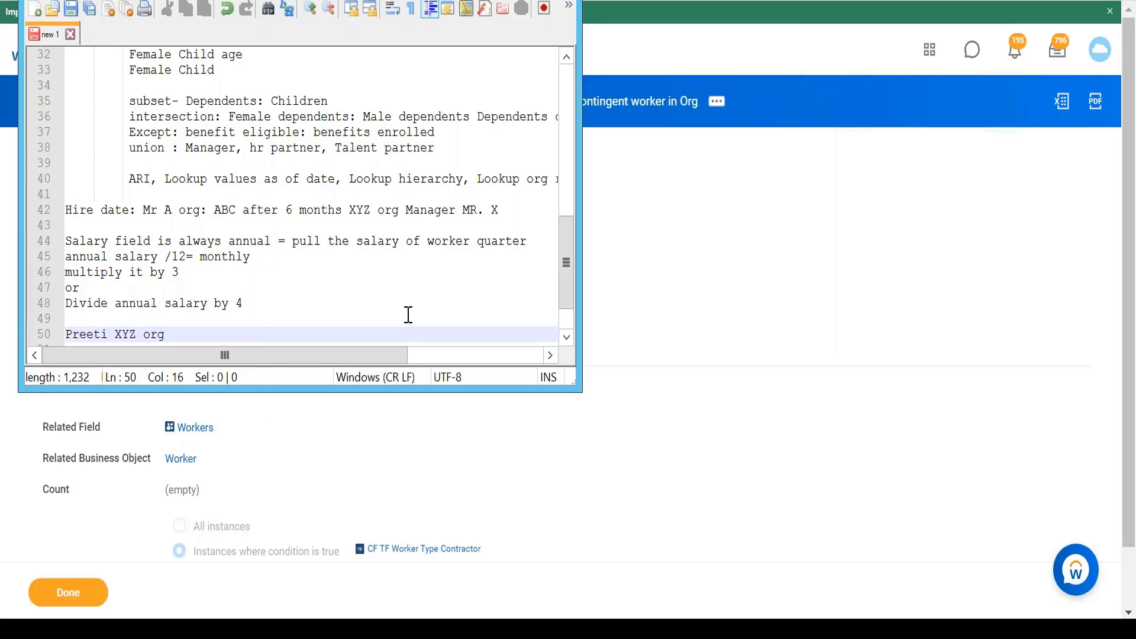
text(find the number of)
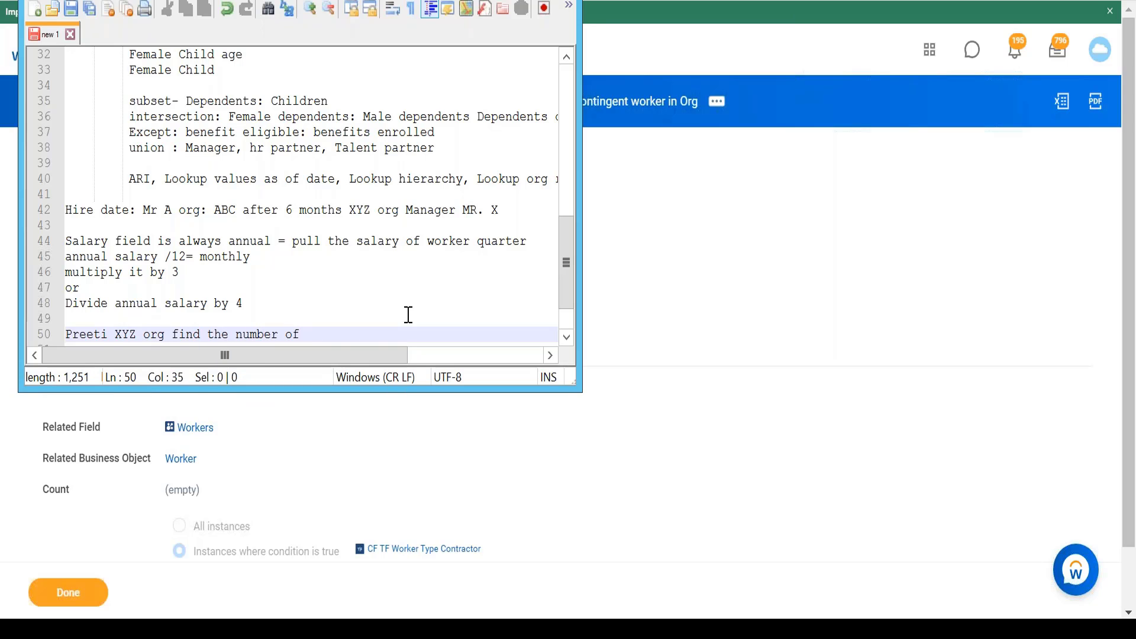
text( open position )
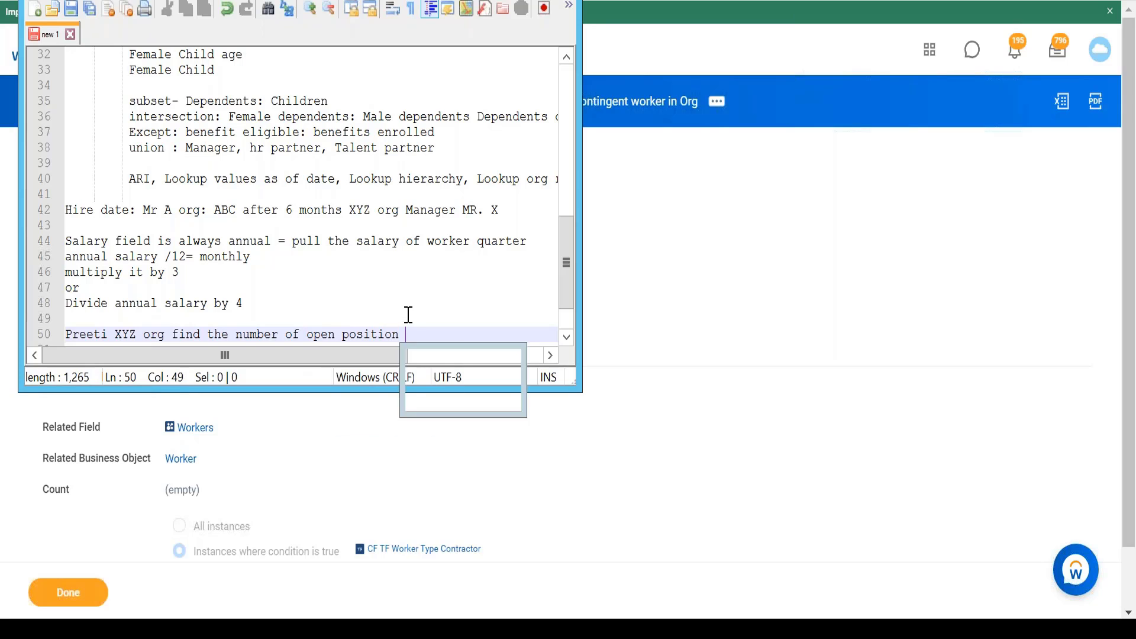
text(in XYZ org)
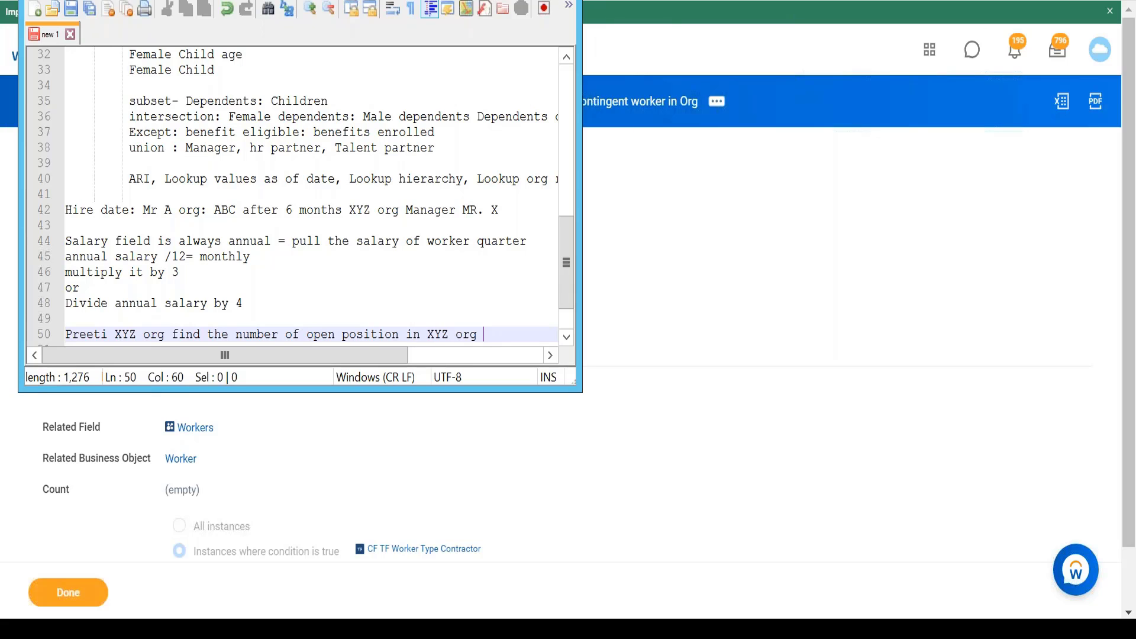
Switch back to Workday, rerun the "create calc field" search and start a new calculated field.
key(alt+Tab)
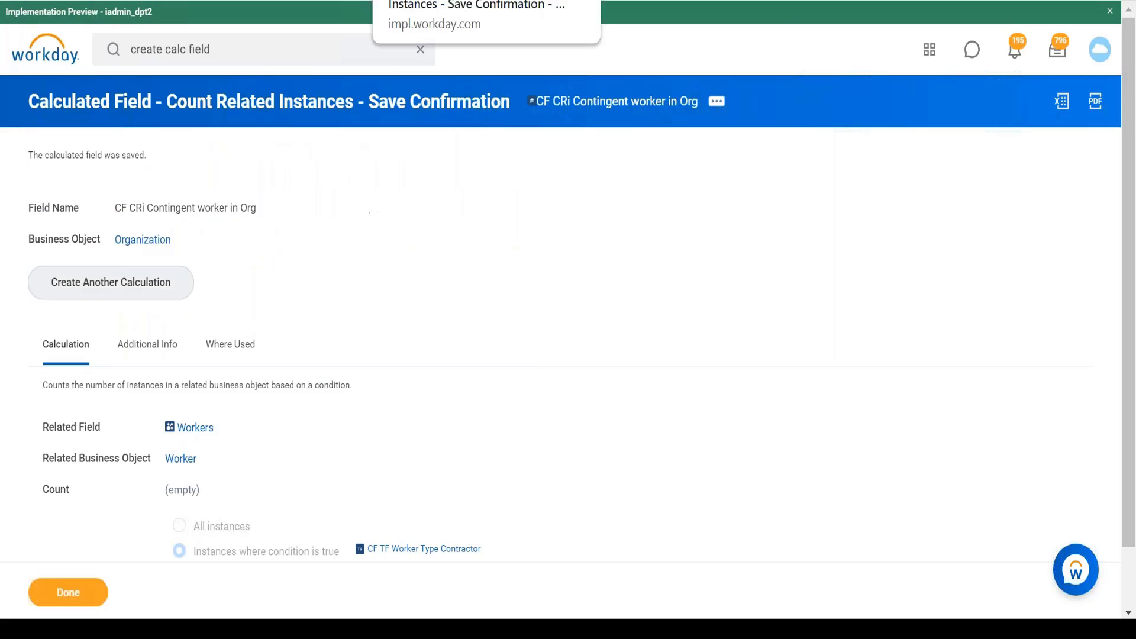
click(284, 46)
key(Return)
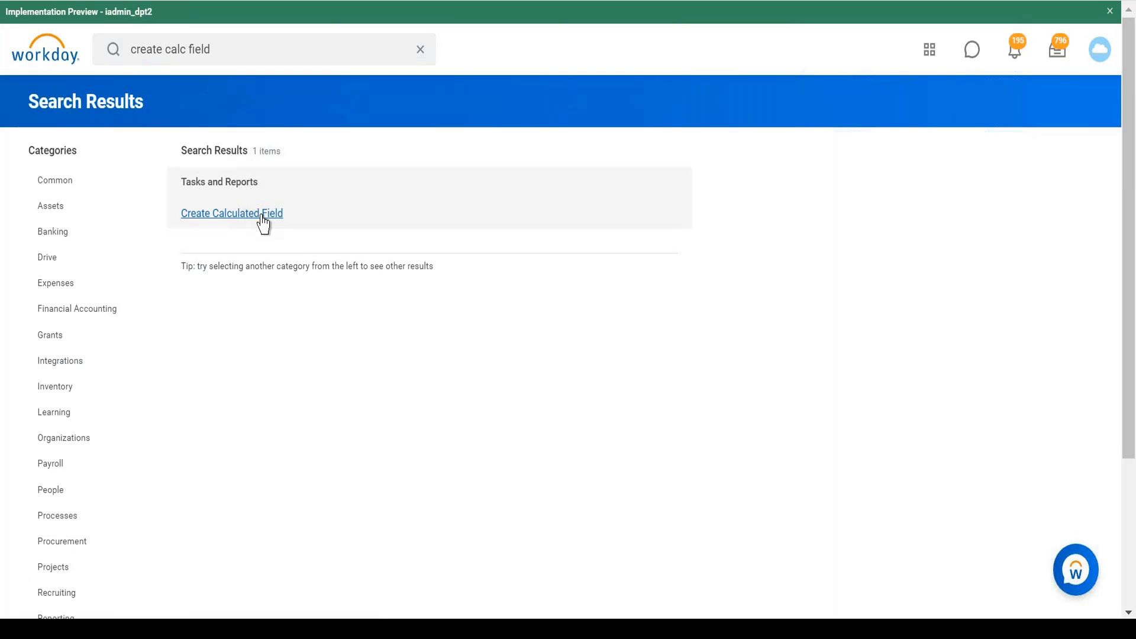
click(262, 217)
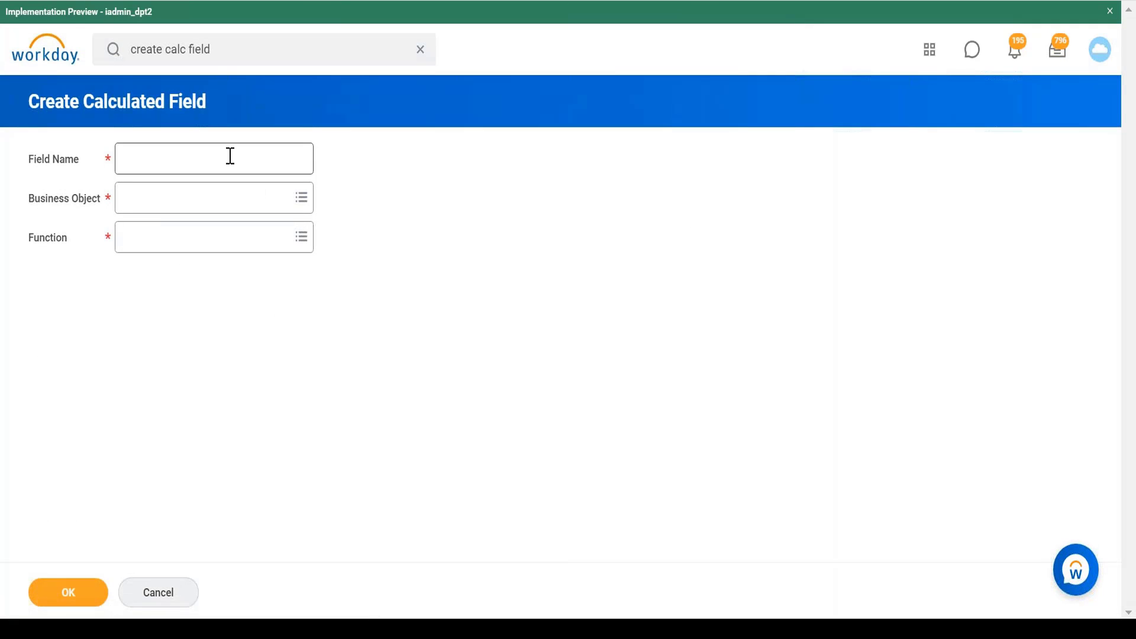
click(231, 157)
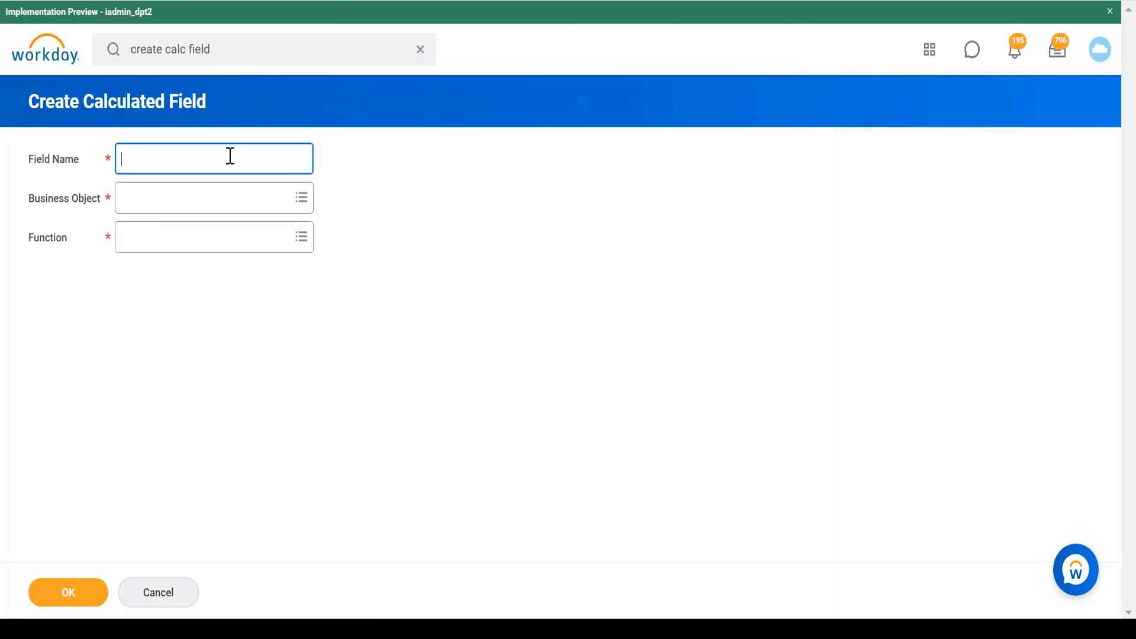
Name the new calculated field "CF SRI open position in org of worker" and set its business object to Worker.
text(CF SRIN)
key(BackSpace)
key(BackSpace)
text(open position in org of worker)
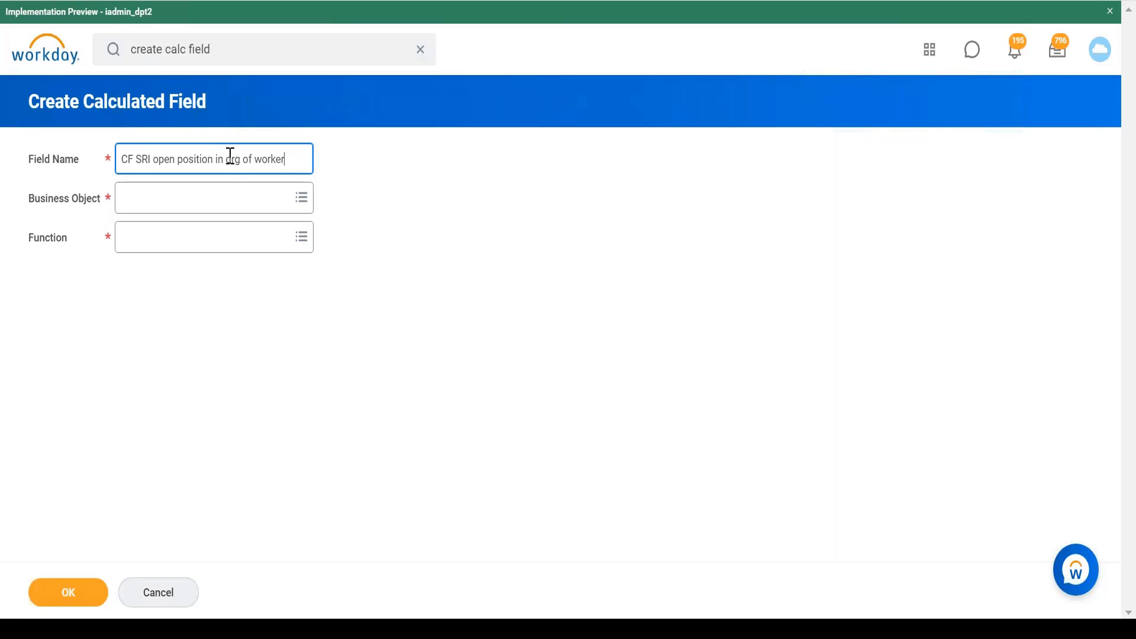
click(243, 210)
text(work)
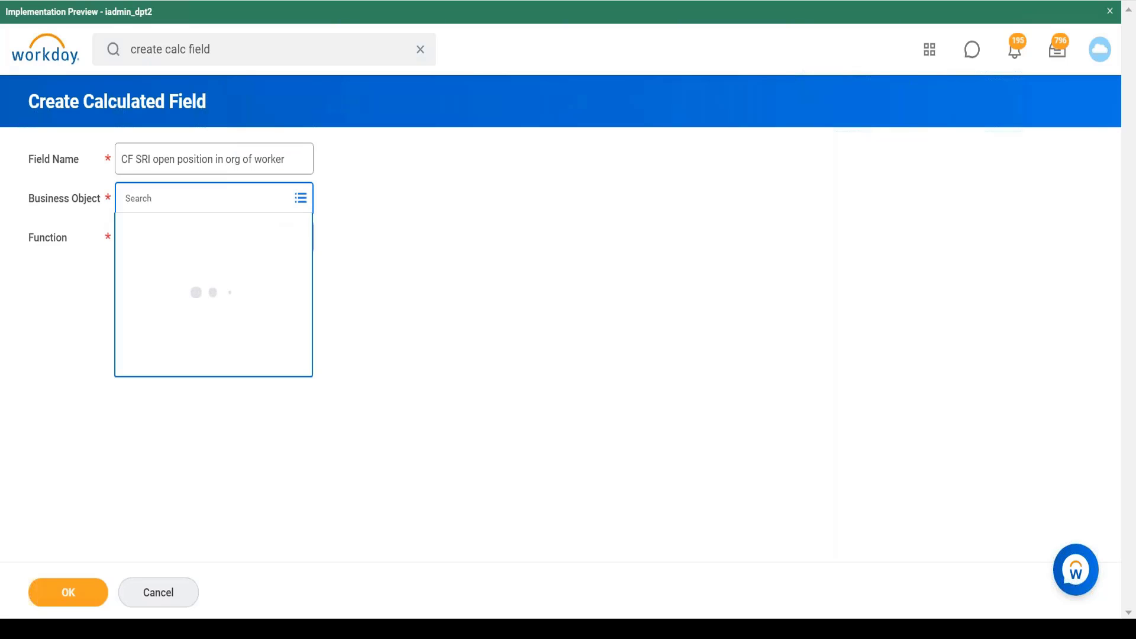
text(er)
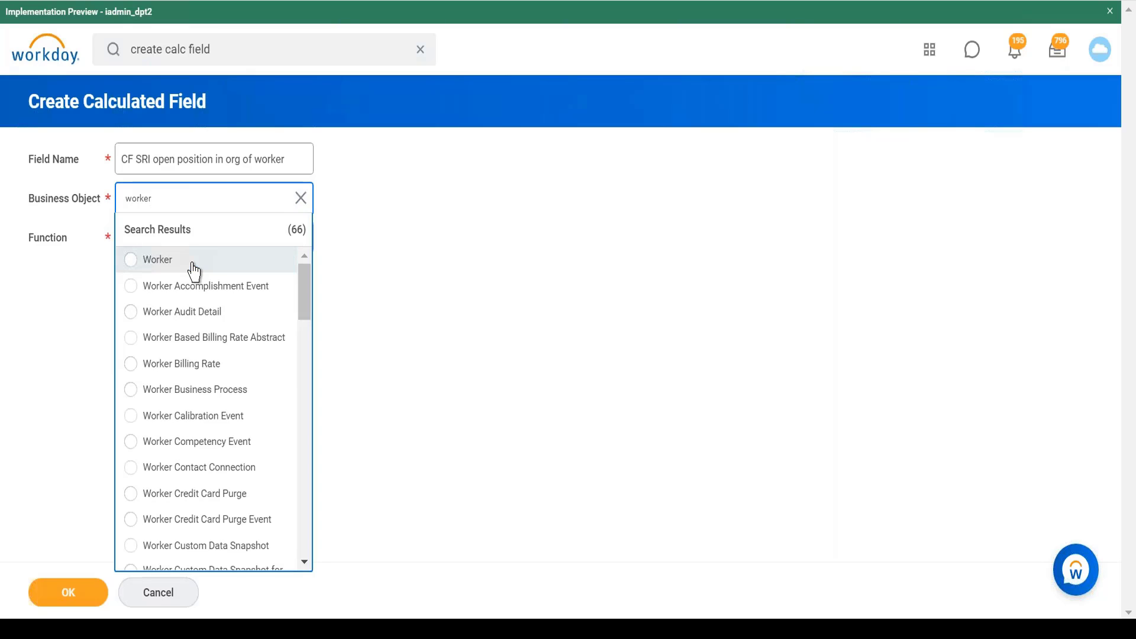
click(191, 262)
Choose Sum Related Instances as the field's function and proceed to its calculation settings.
click(274, 275)
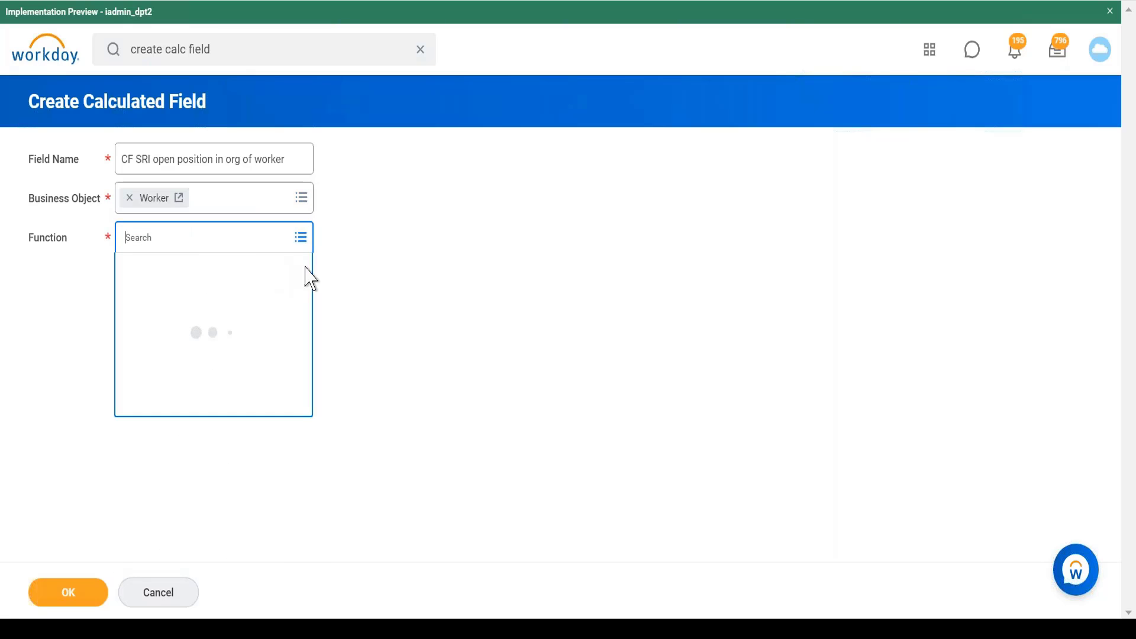
drag(312, 305, 286, 534)
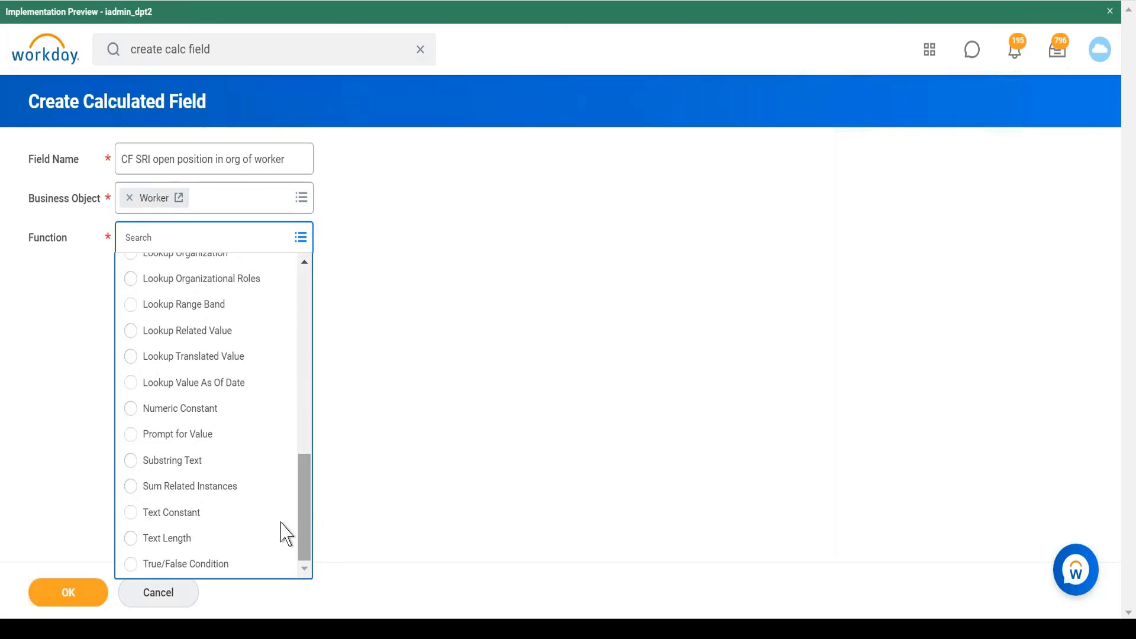
click(224, 496)
click(79, 599)
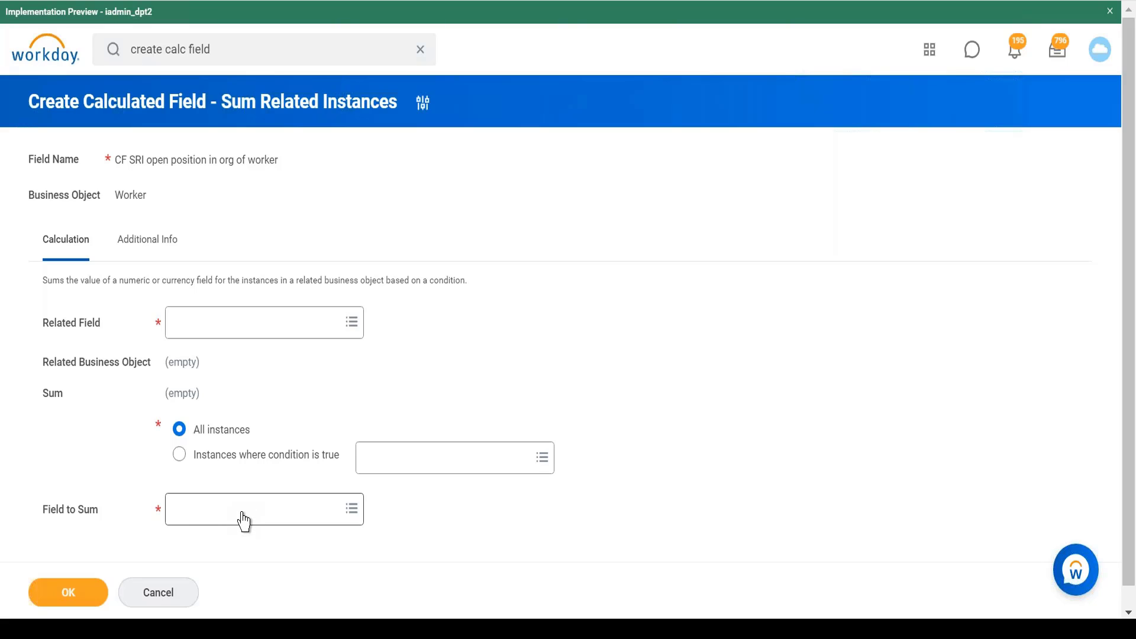
Search the related fields for "organiza" and set Supervisory Organization as the Related Field.
click(268, 327)
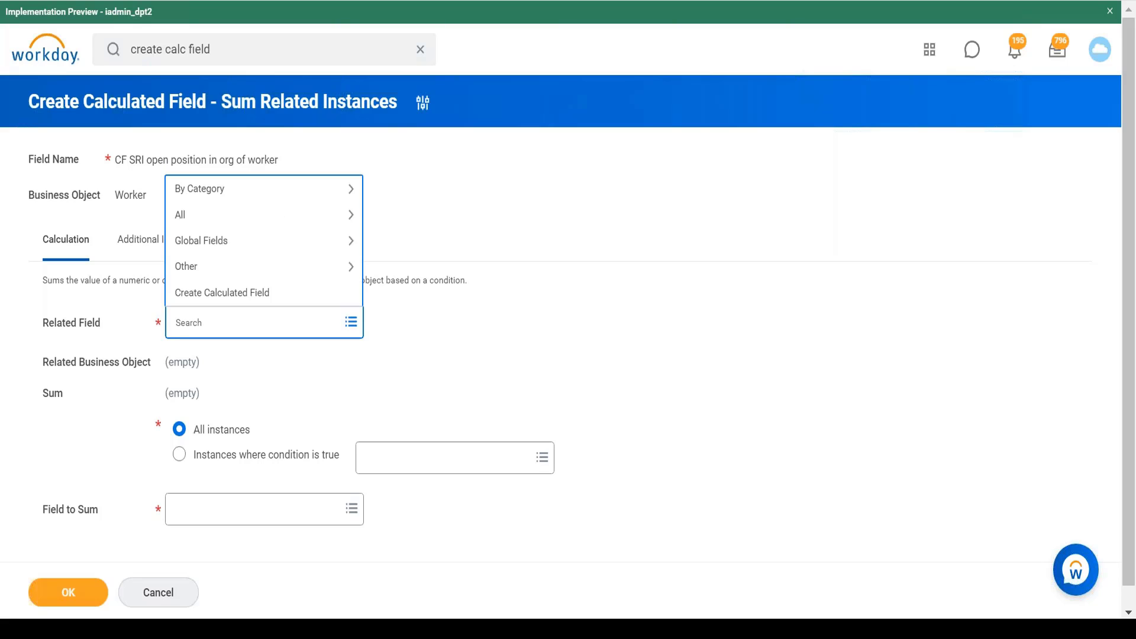
text(organiza)
key(Return)
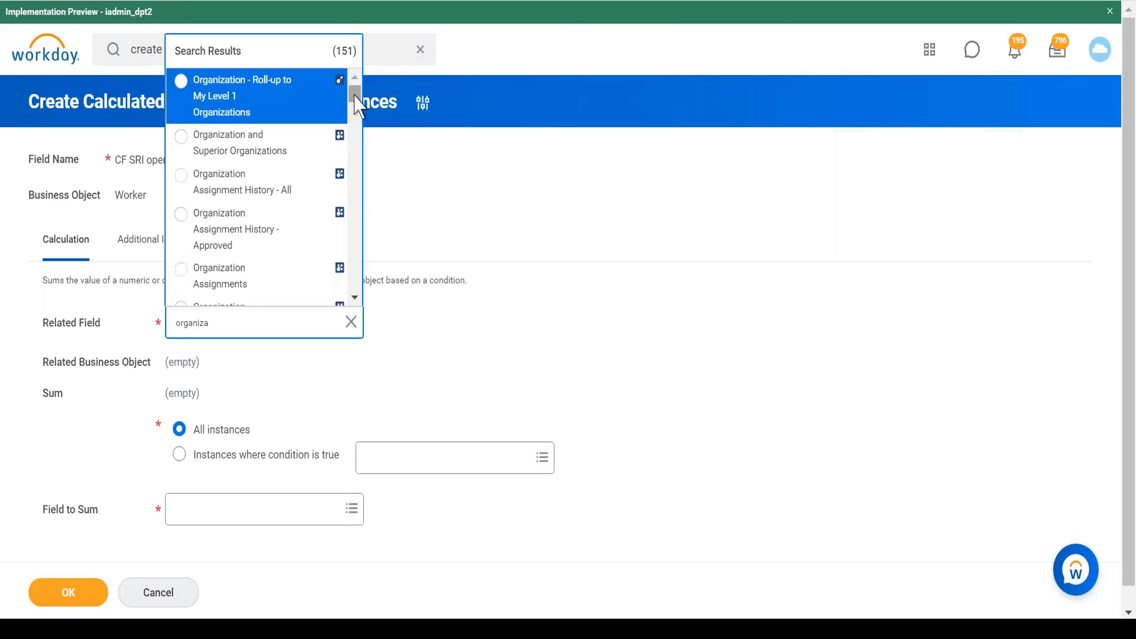
drag(355, 98, 356, 123)
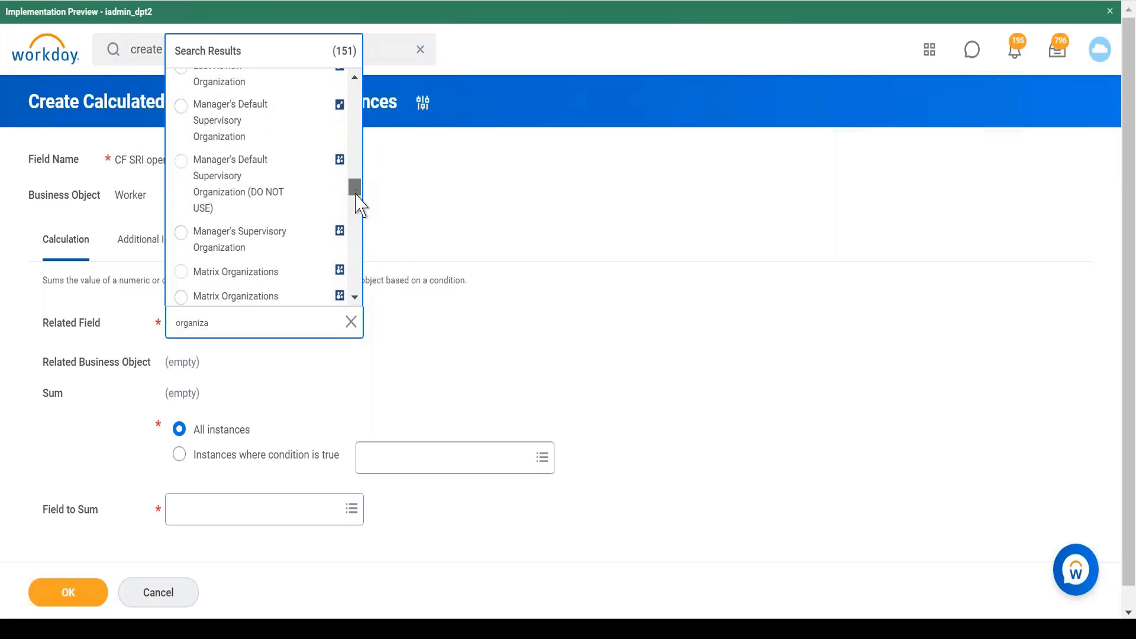
scroll(358, 217, down, 9)
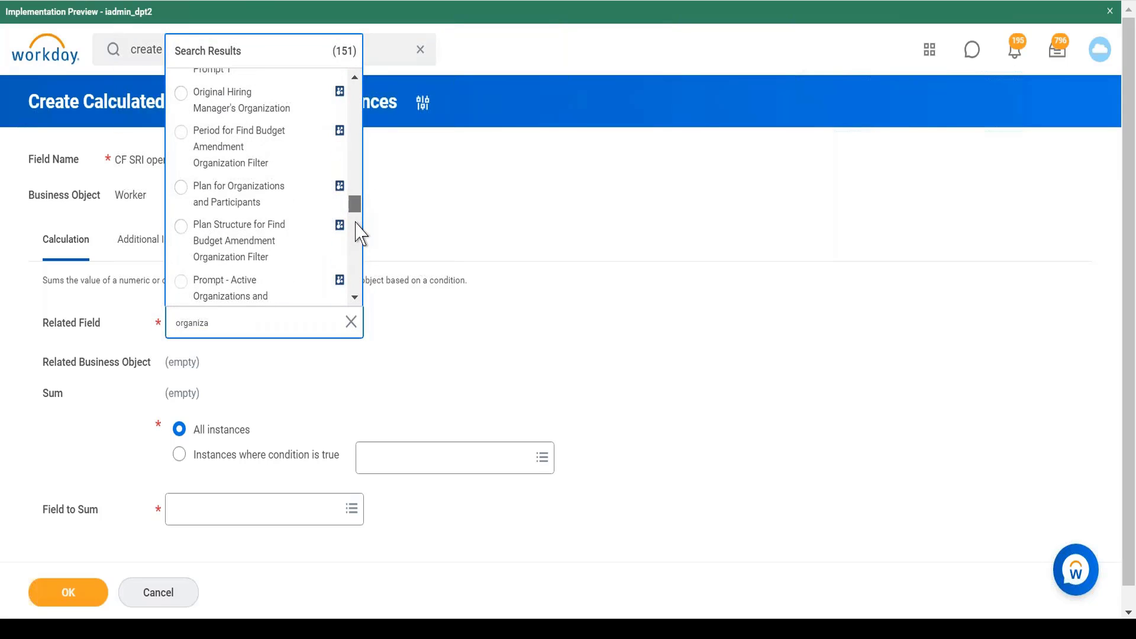
scroll(361, 243, down, 9)
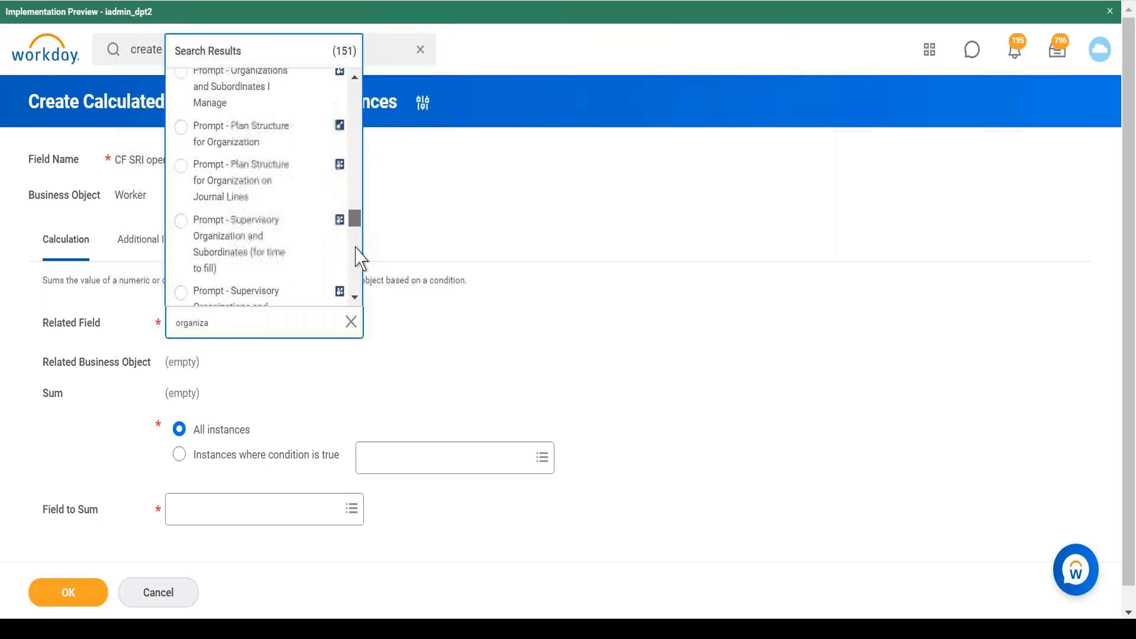
scroll(358, 264, down, 8)
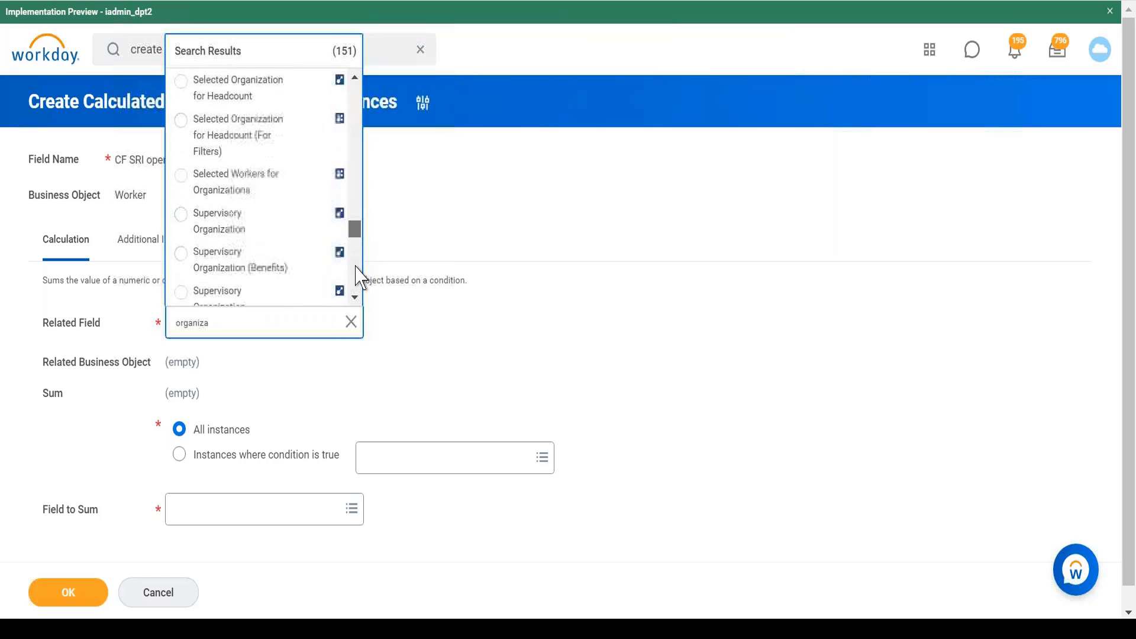
click(208, 220)
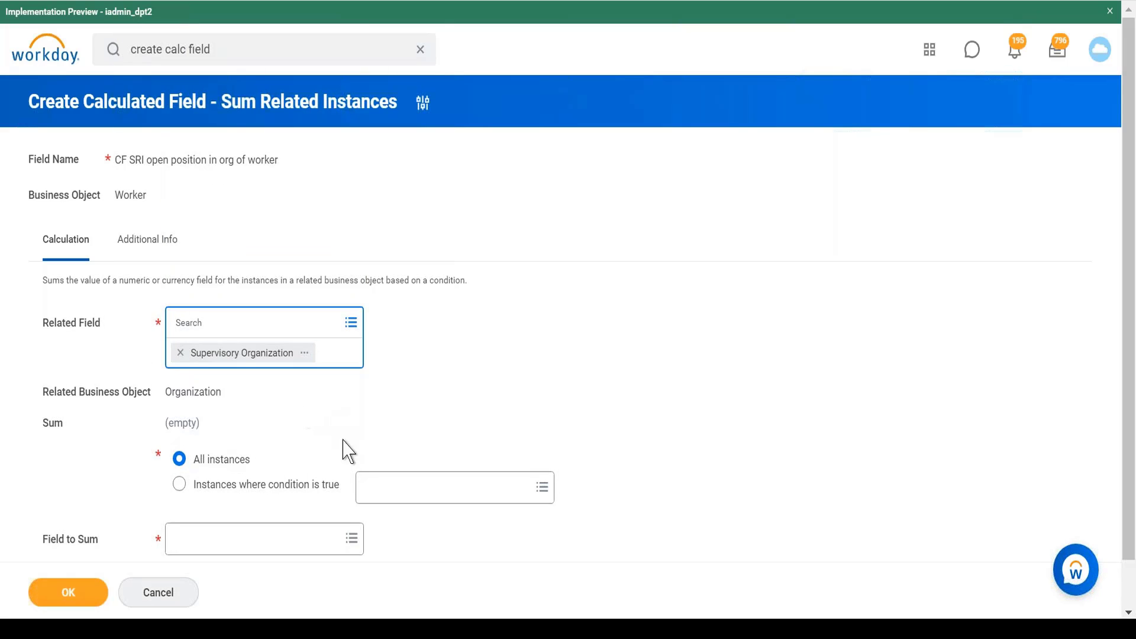
Search the Field to Sum options for "position" and read the report field details of Position Count - Fillable.
click(266, 539)
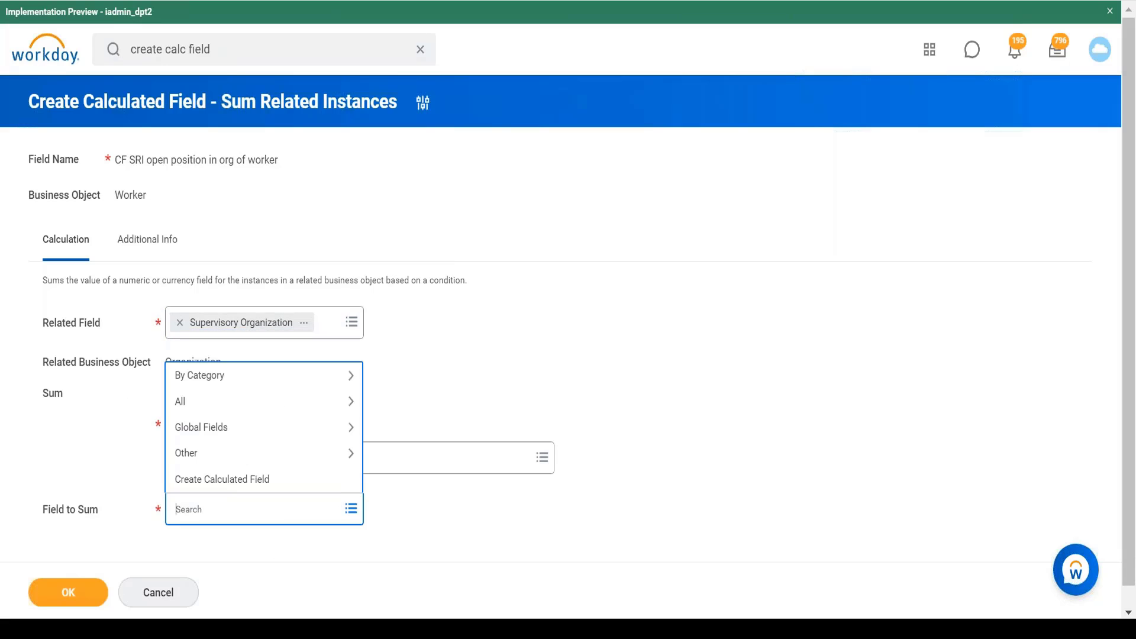
text(position)
key(Return)
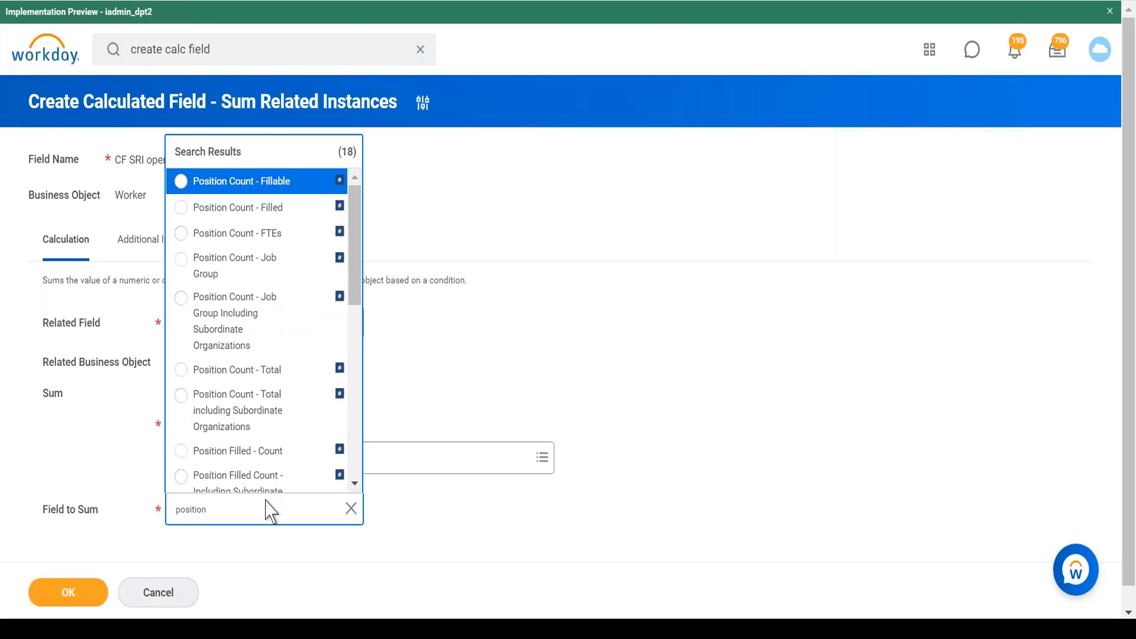
click(270, 189)
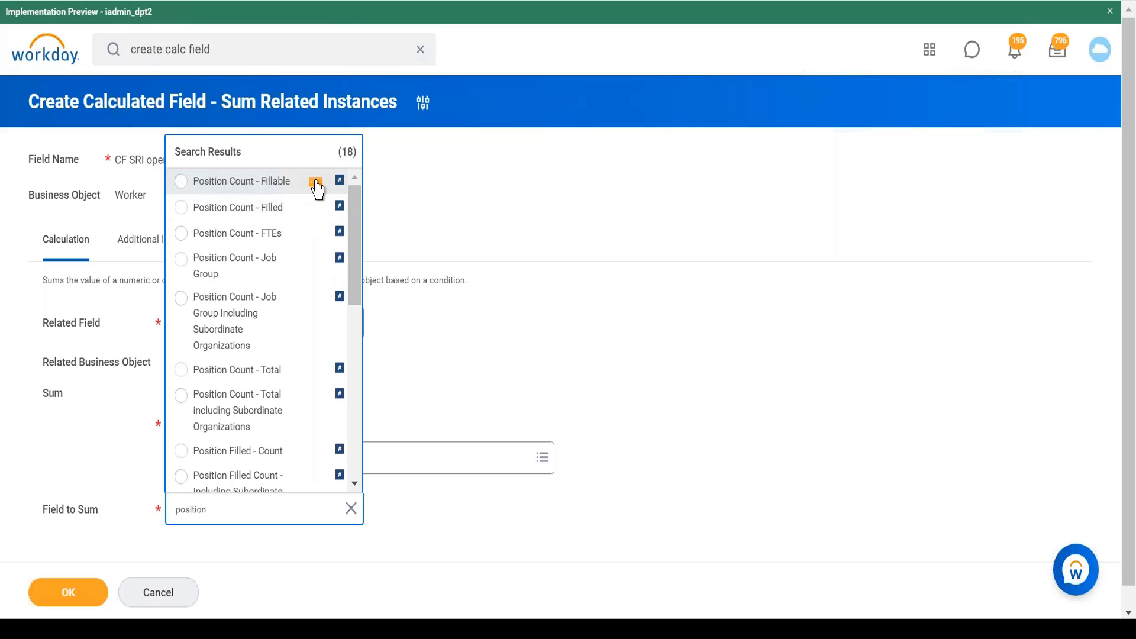
click(315, 185)
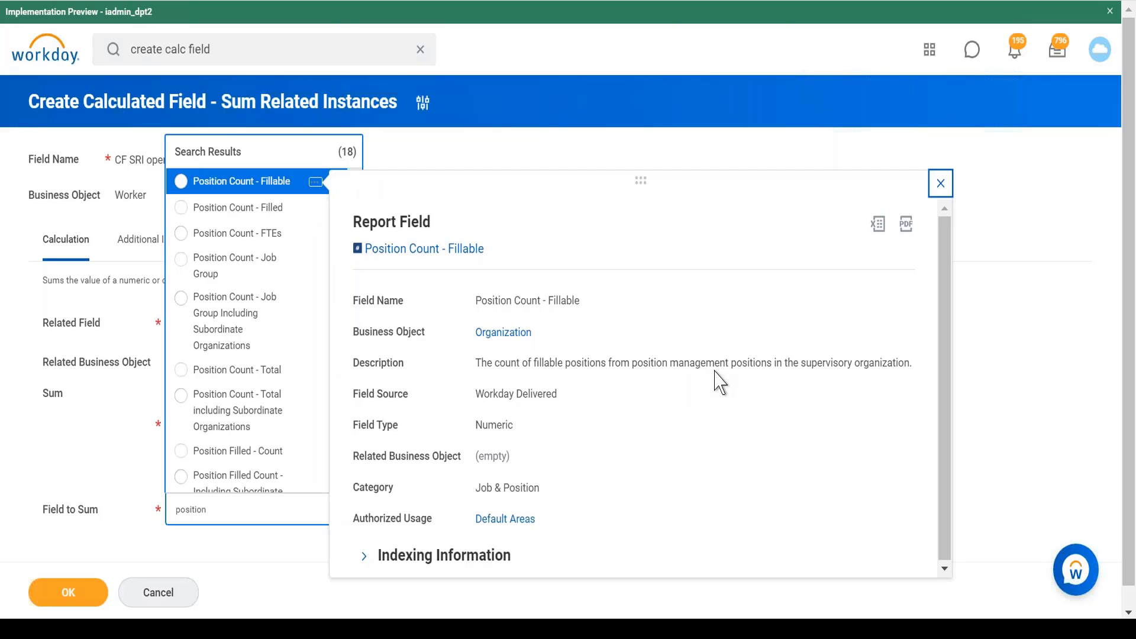
click(688, 167)
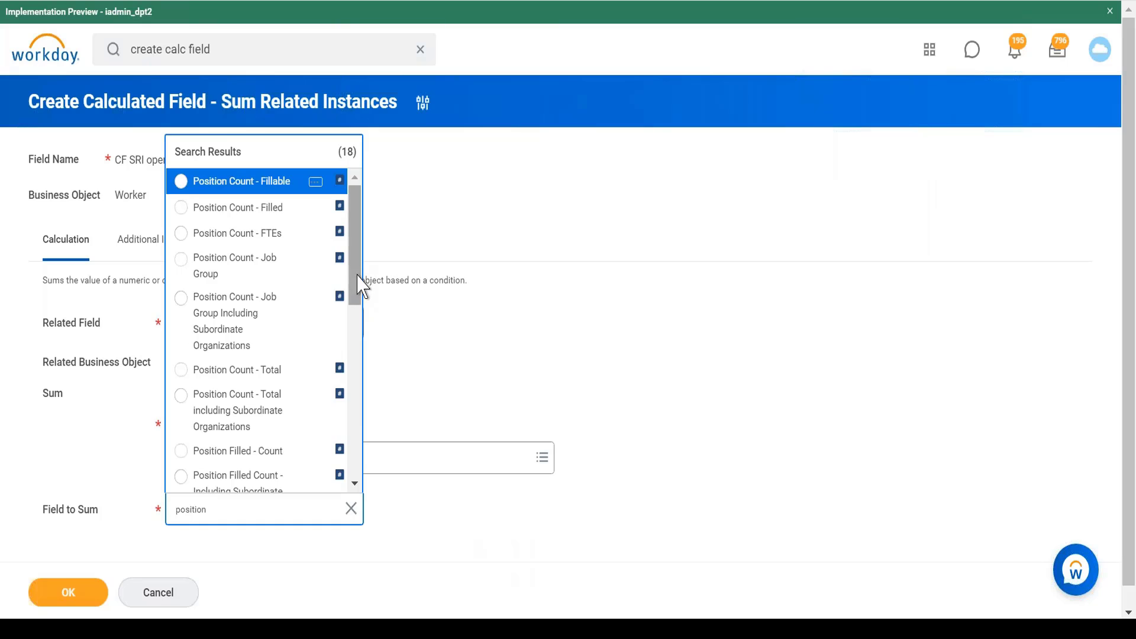
Set Position Count - Fillable as the Field to Sum and save the calculated field.
scroll(362, 314, down, 1)
scroll(364, 325, down, 2)
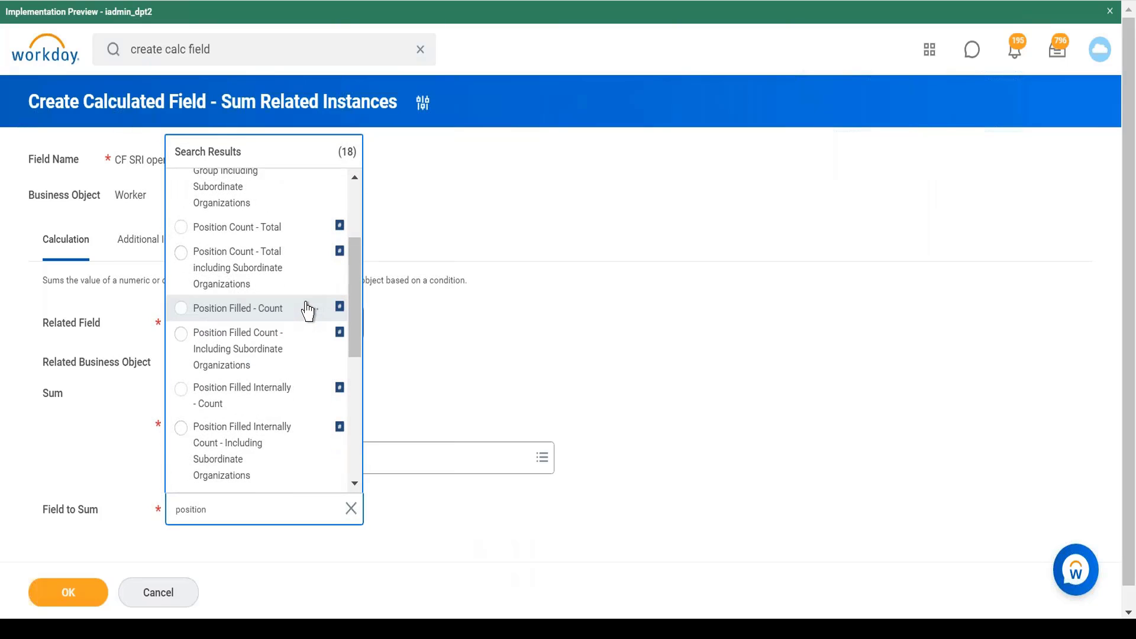
mouse_move(312, 323)
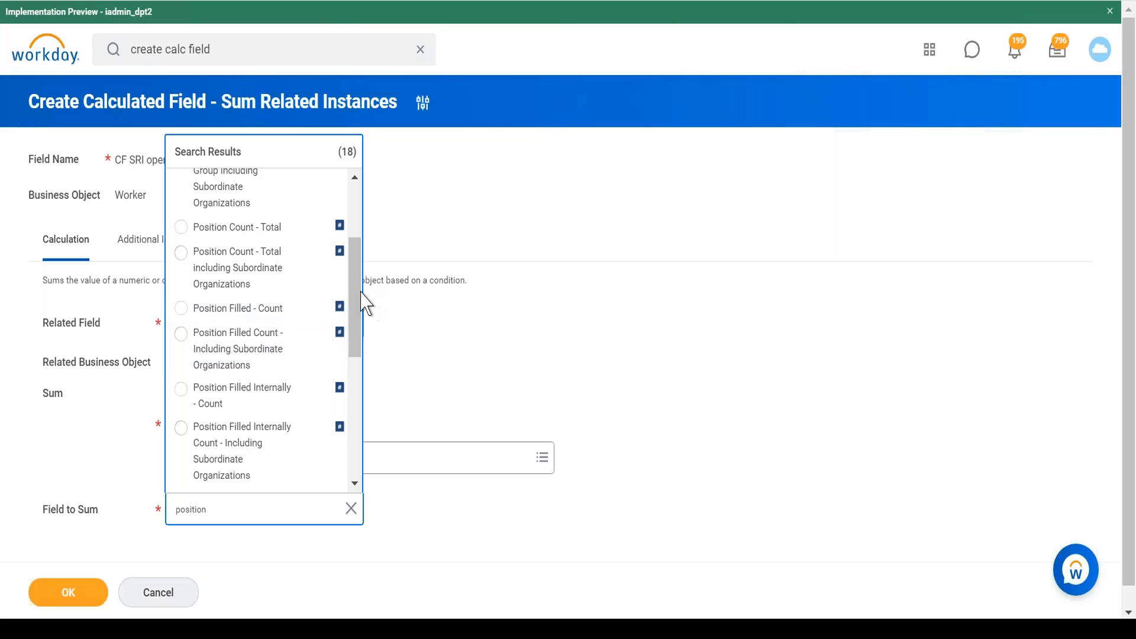
scroll(356, 231, up, 3)
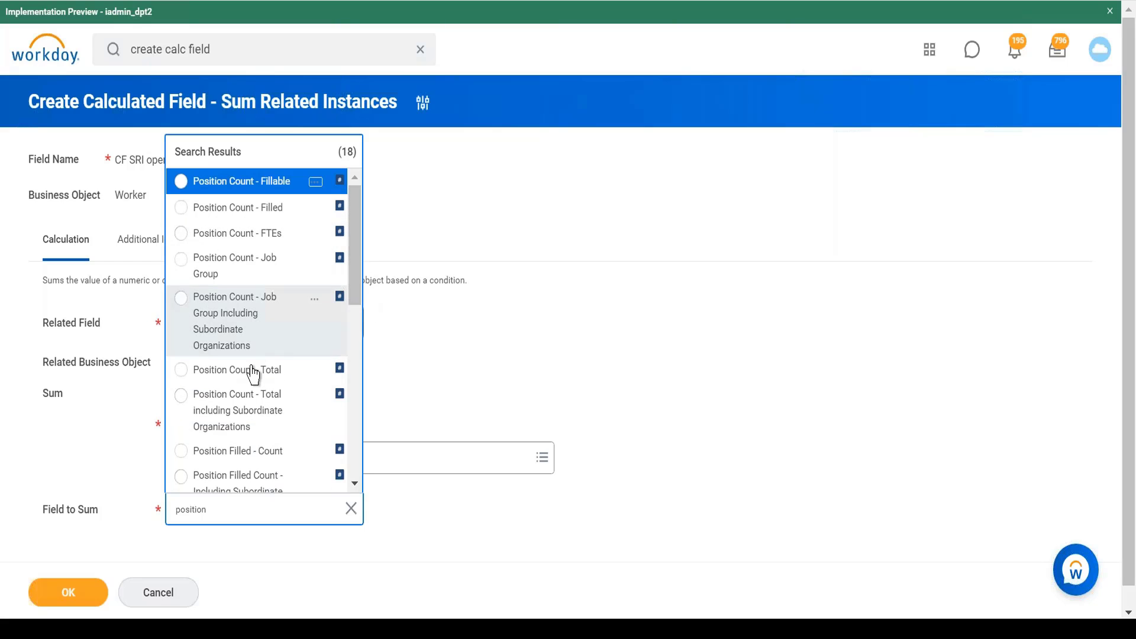
mouse_move(258, 370)
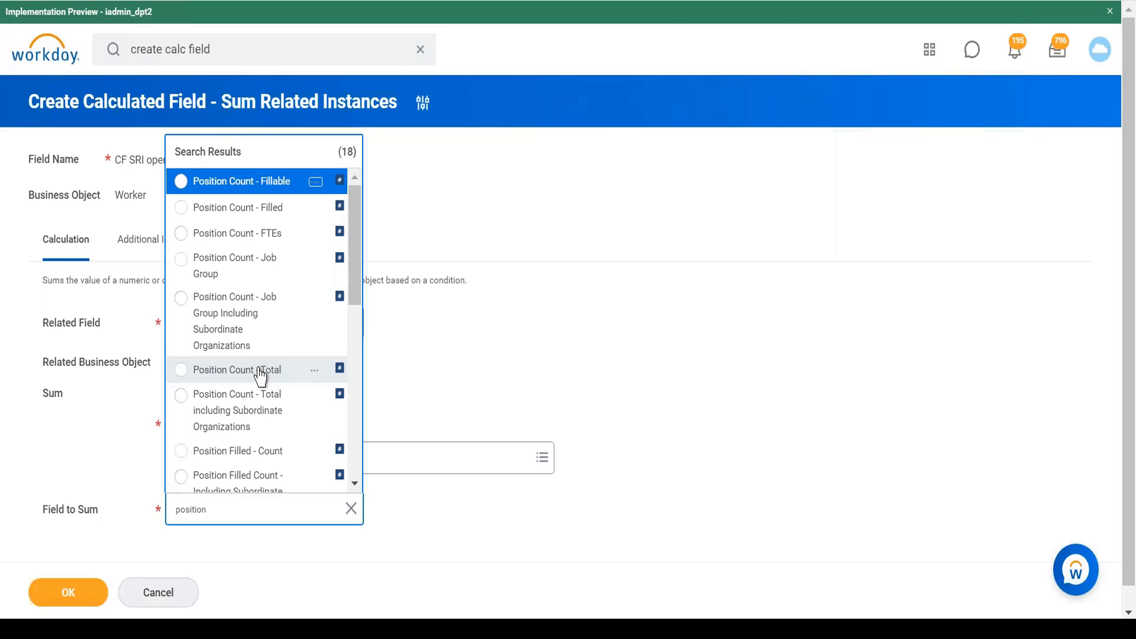
click(259, 185)
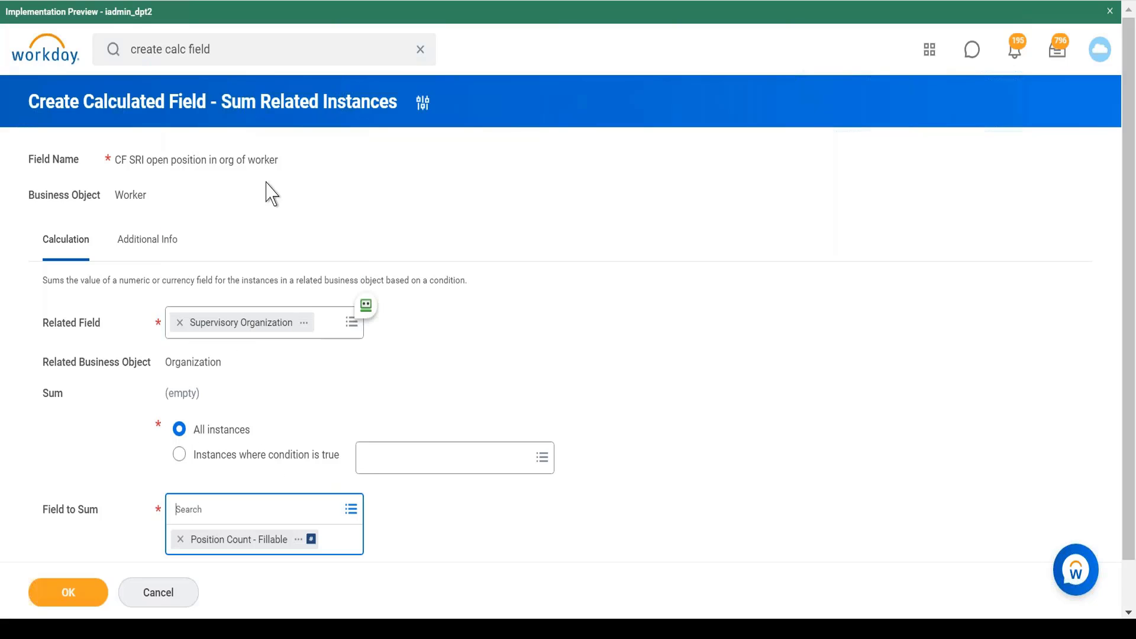
click(87, 587)
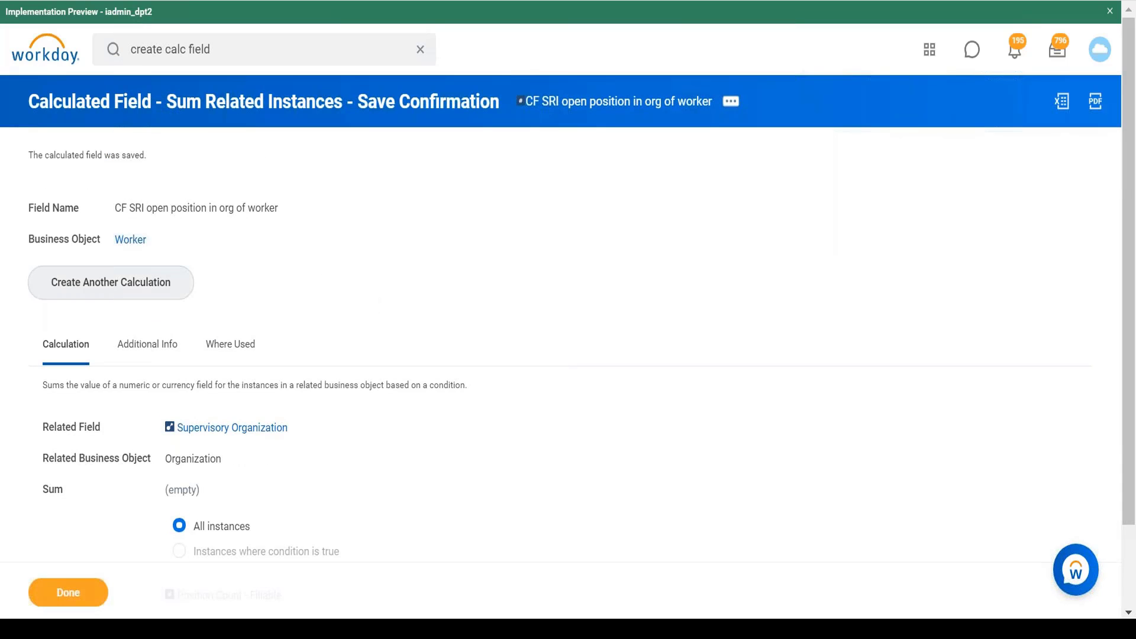
scroll(398, 360, down, 2)
mouse_move(266, 339)
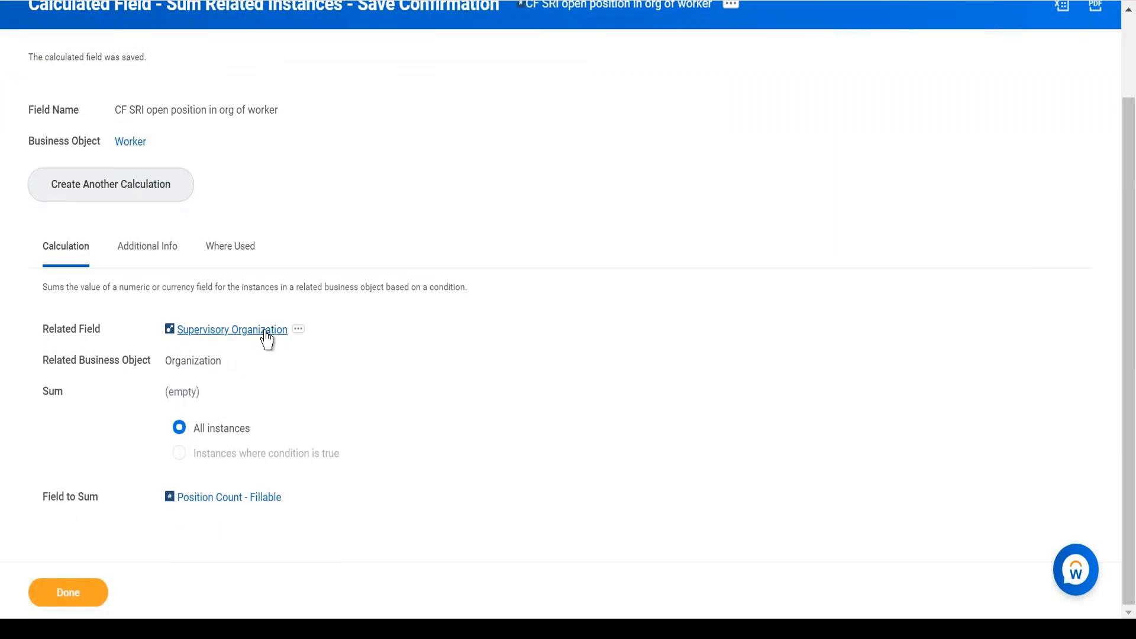